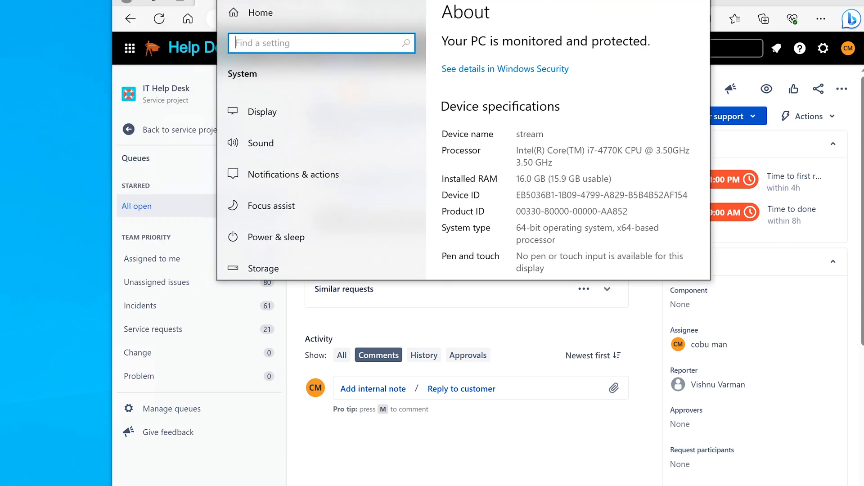
Enlarge the About settings window, scroll to Related settings, and open Advanced system settings.
drag(711, 282, 863, 485)
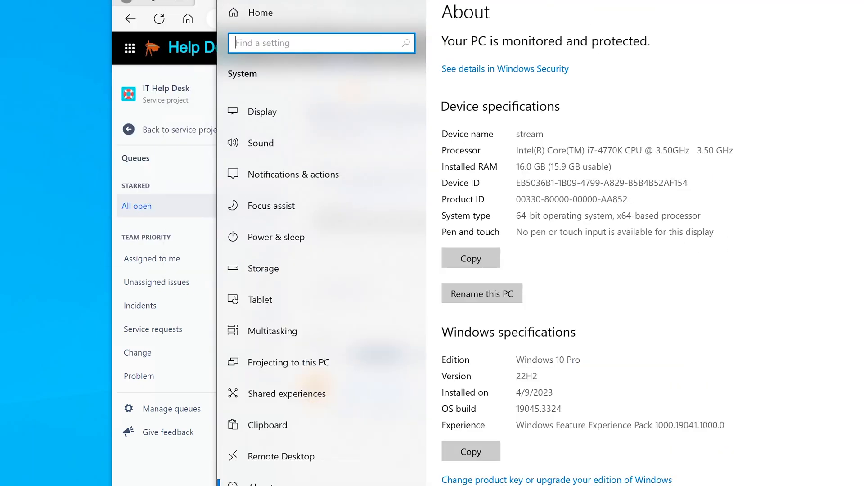
drag(664, 1, 573, 1)
scroll(600, 327, down, 4)
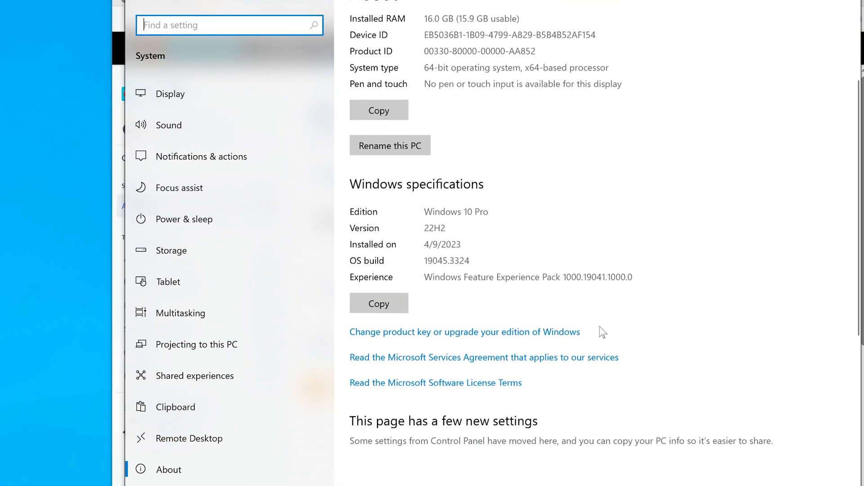
scroll(602, 332, down, 2)
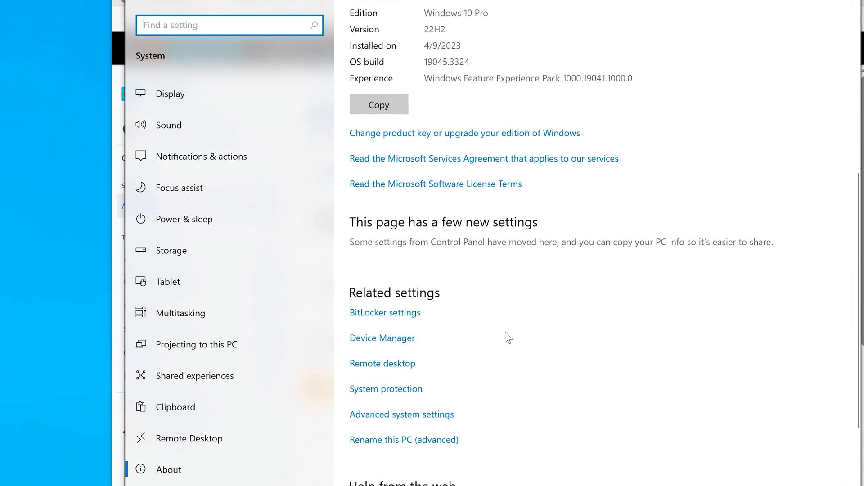
scroll(489, 334, up, 7)
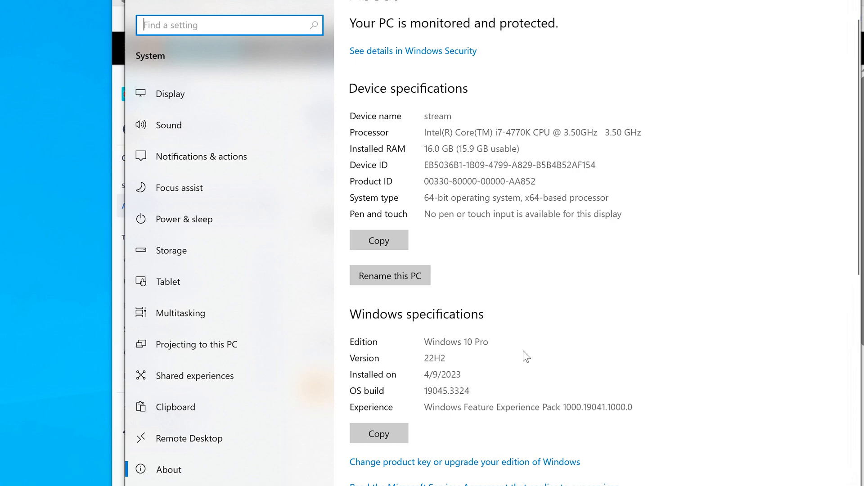
scroll(524, 351, down, 10)
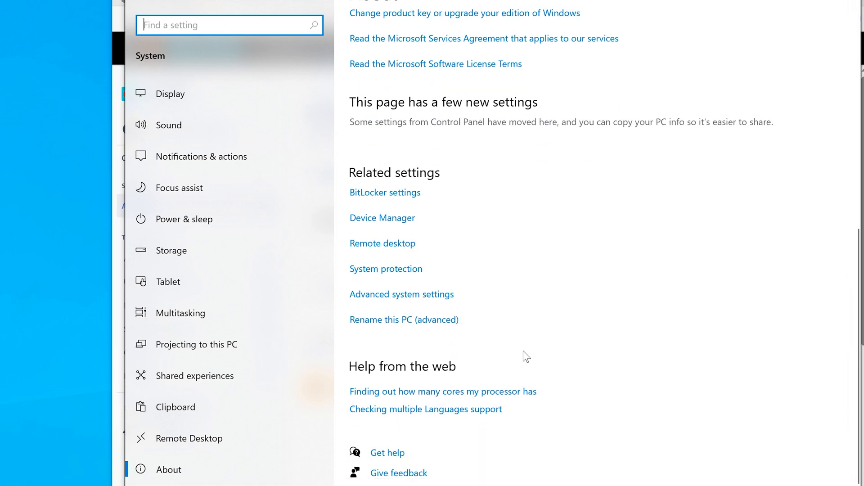
click(431, 294)
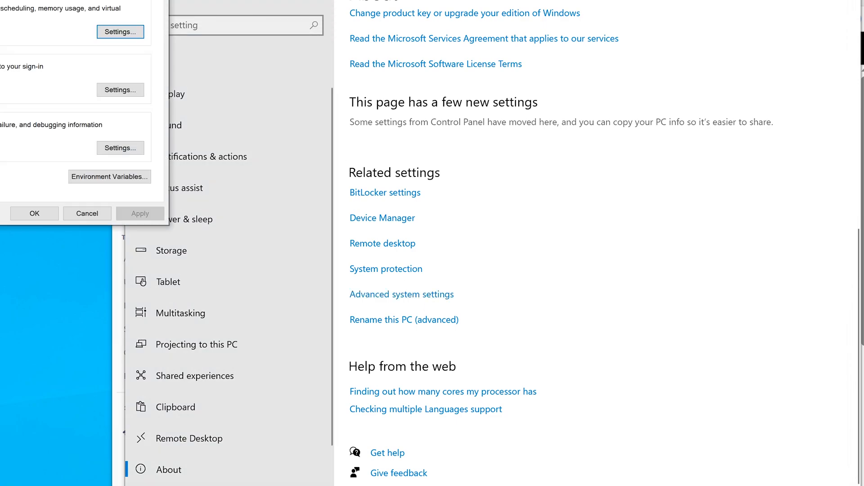
Center System Properties and show the Computer Name tab: computer 'stream', workgroup NEWSERVER0.
drag(72, 0, 415, 58)
key(super)
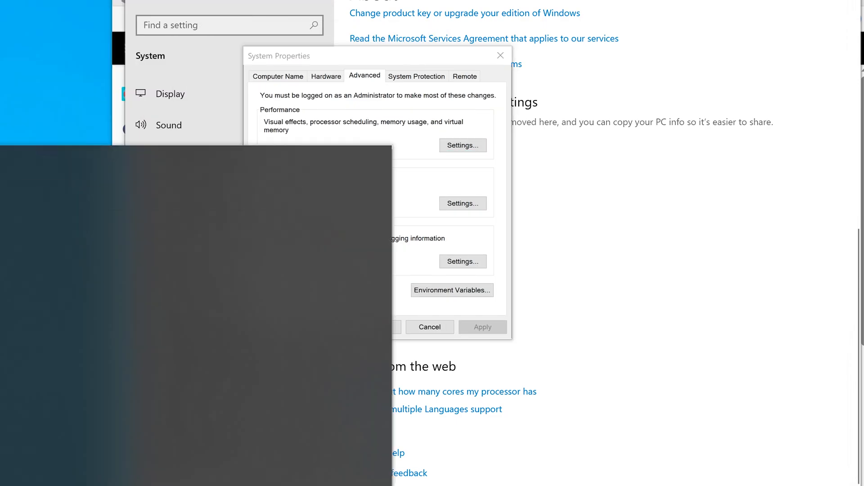
text(advanced system)
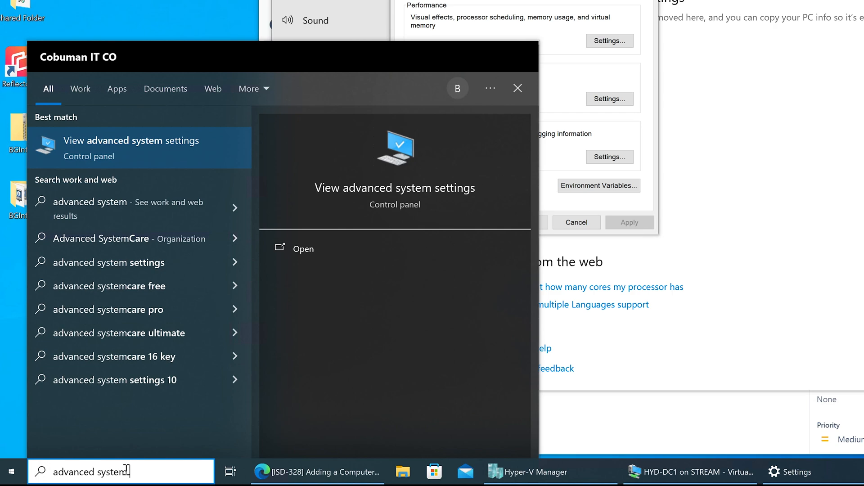
key(Return)
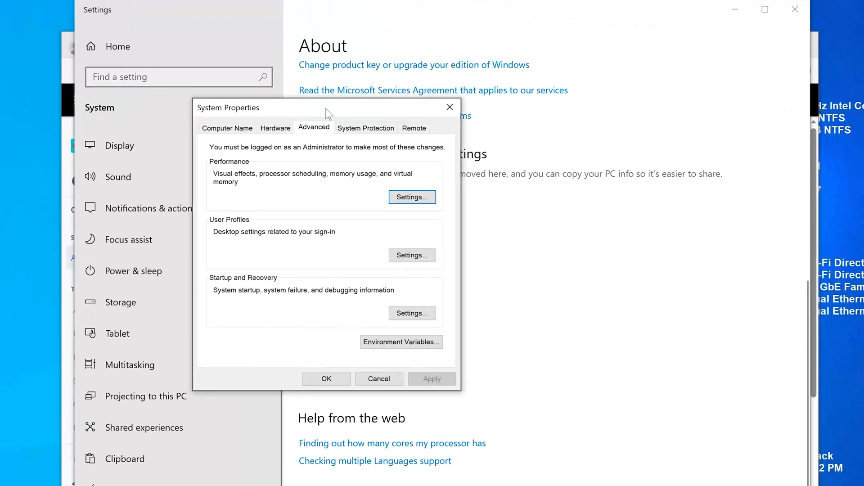
click(230, 127)
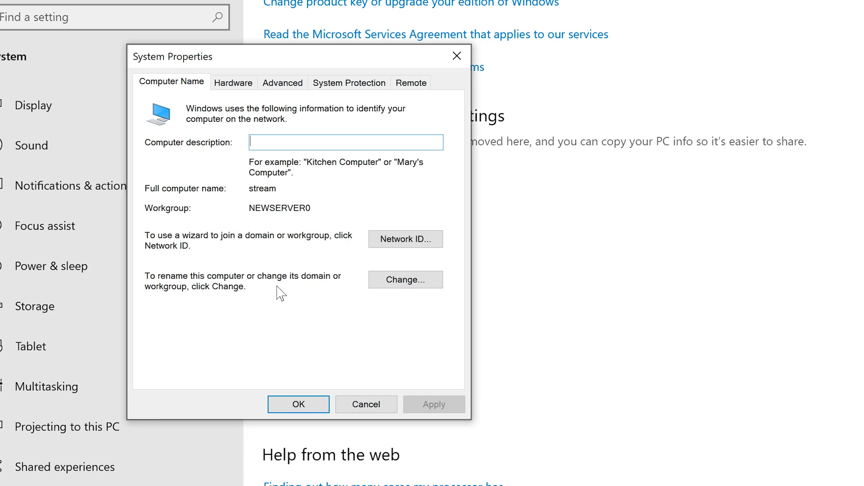
Open Computer Name/Domain Changes and select the computer name 'stream'.
click(409, 282)
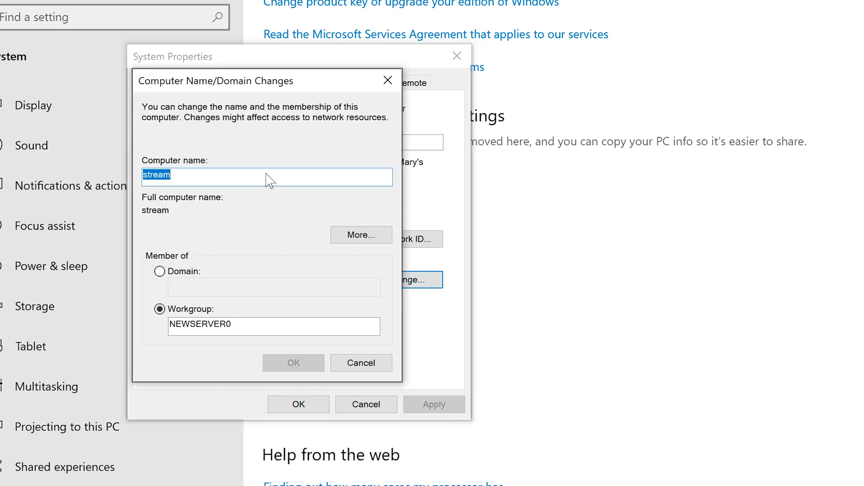
drag(353, 119, 293, 106)
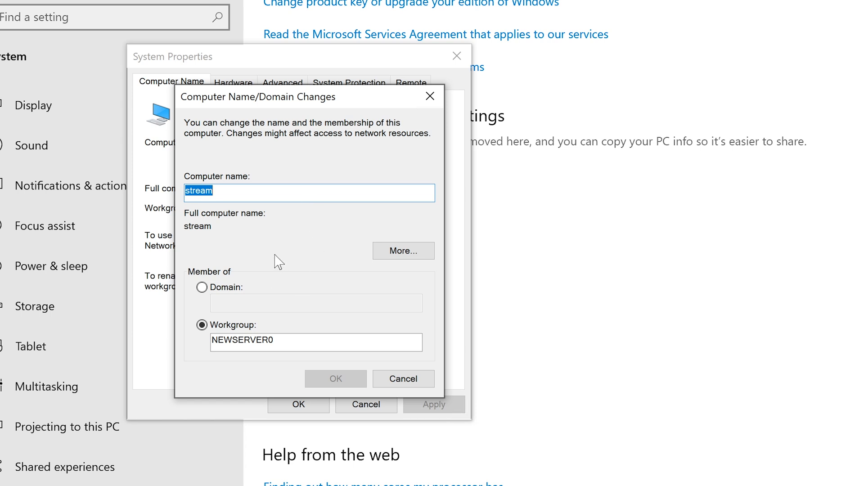
click(242, 190)
drag(258, 196, 135, 190)
drag(251, 191, 181, 193)
click(274, 188)
Switch membership from Workgroup to Domain and leave the domain field ready and empty.
click(202, 287)
click(244, 302)
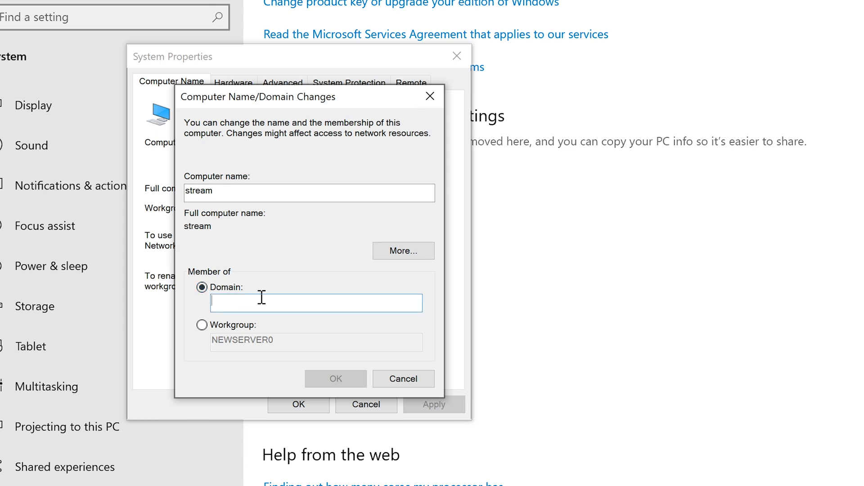
text(n)
key(BackSpace)
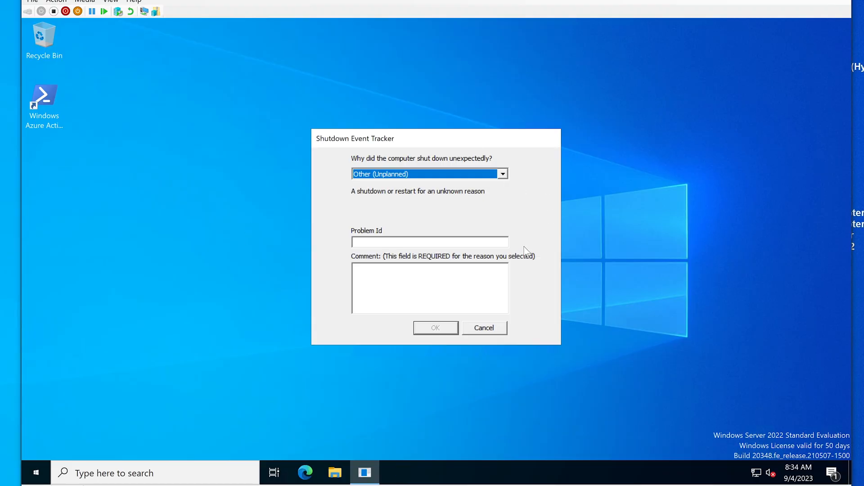
Cancel the Shutdown Event Tracker and view corp.contoso.com in Active Directory Users and Computers.
click(497, 328)
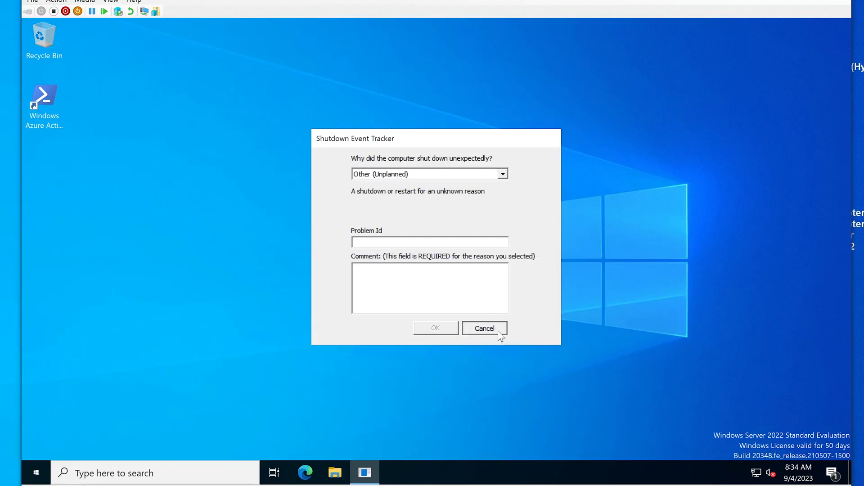
click(29, 468)
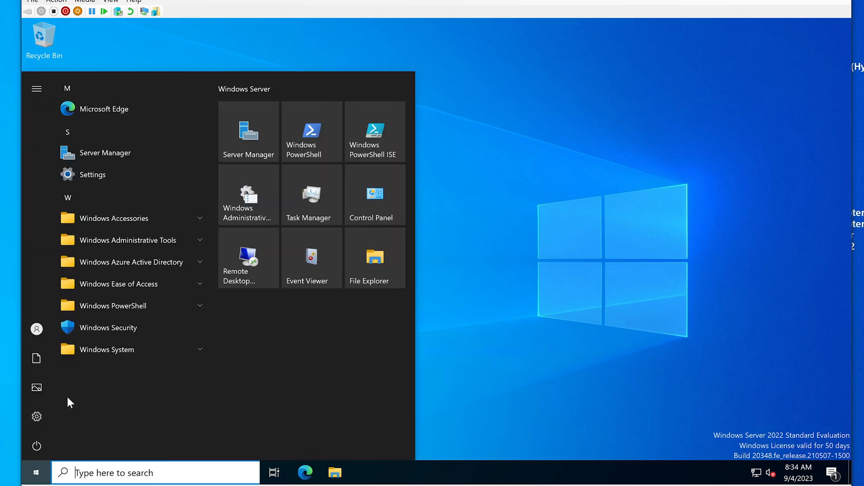
click(141, 235)
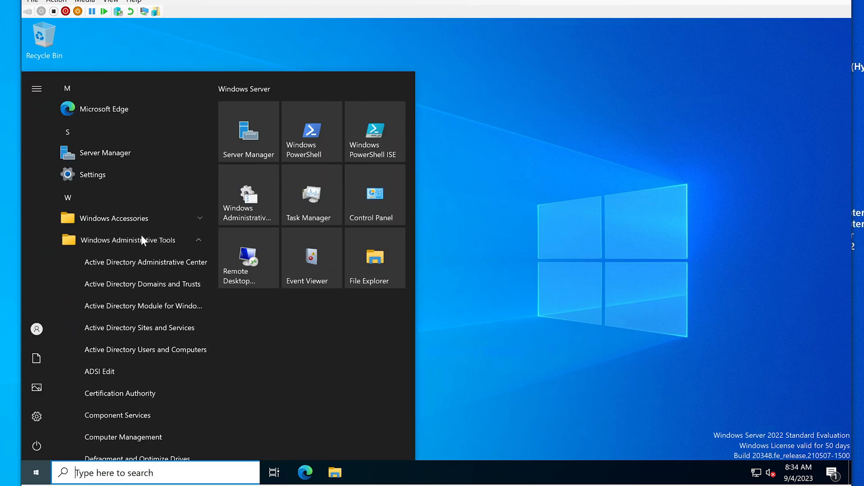
scroll(152, 287, down, 1)
click(147, 291)
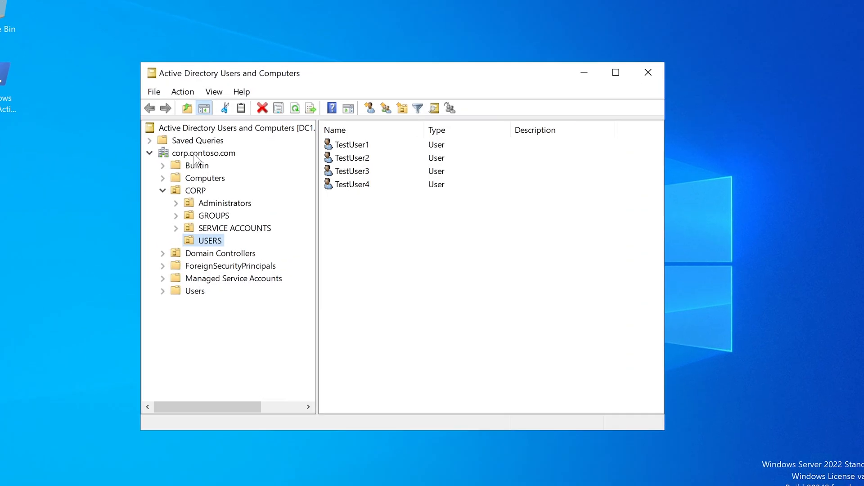
click(194, 155)
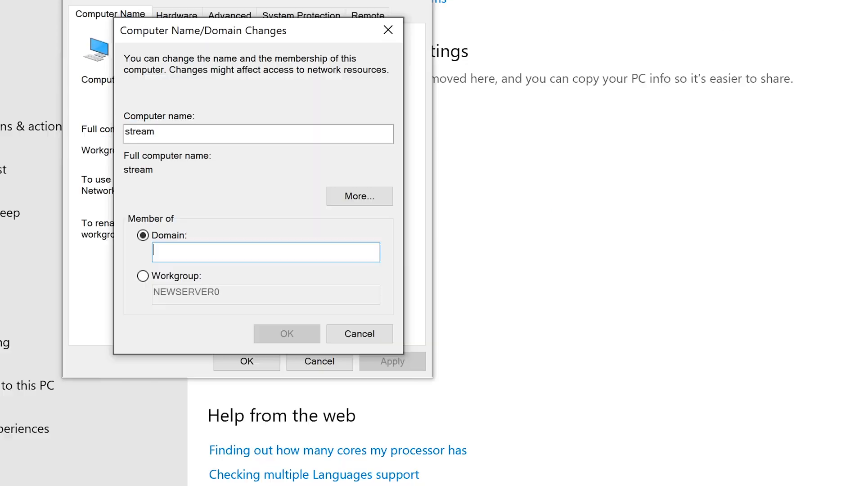
Enter domain corp.contoso.com, submit the join, and dismiss the domain-controller-unreachable error.
click(183, 251)
text(corp.contoso.com)
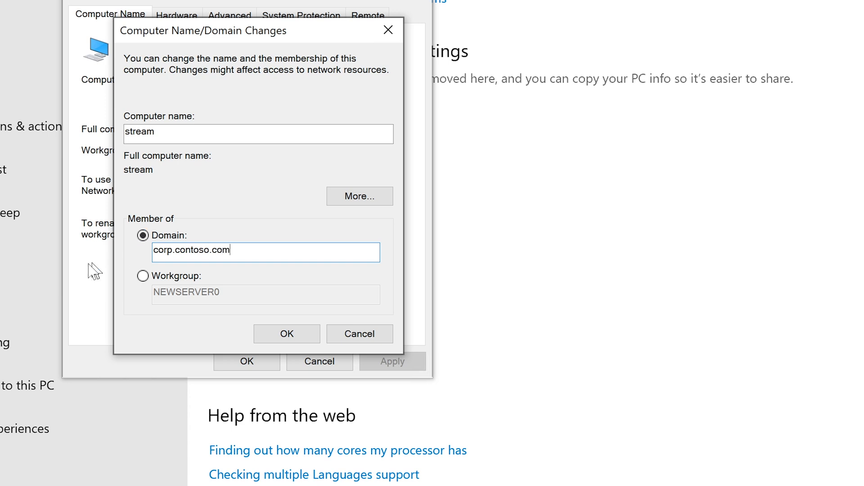
click(288, 339)
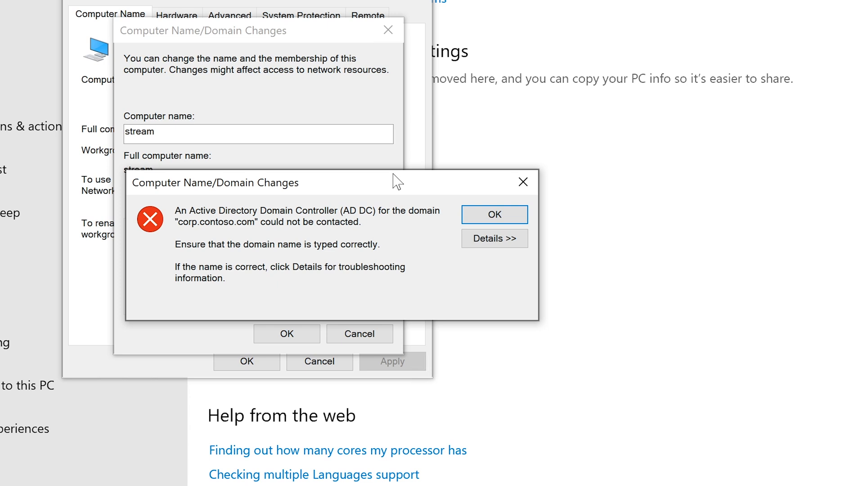
drag(392, 183, 365, 153)
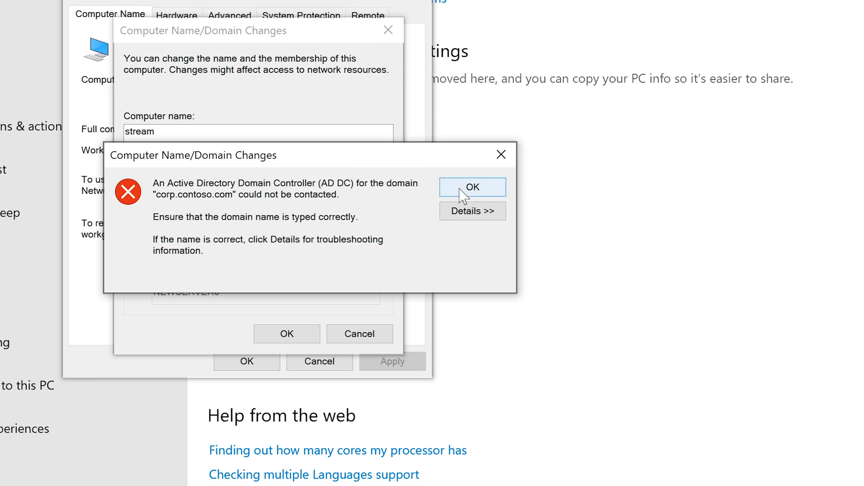
drag(355, 149, 325, 116)
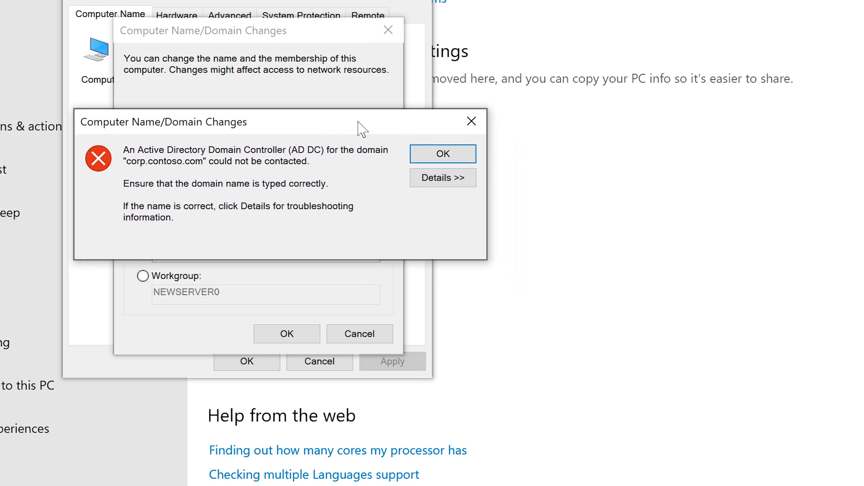
click(430, 158)
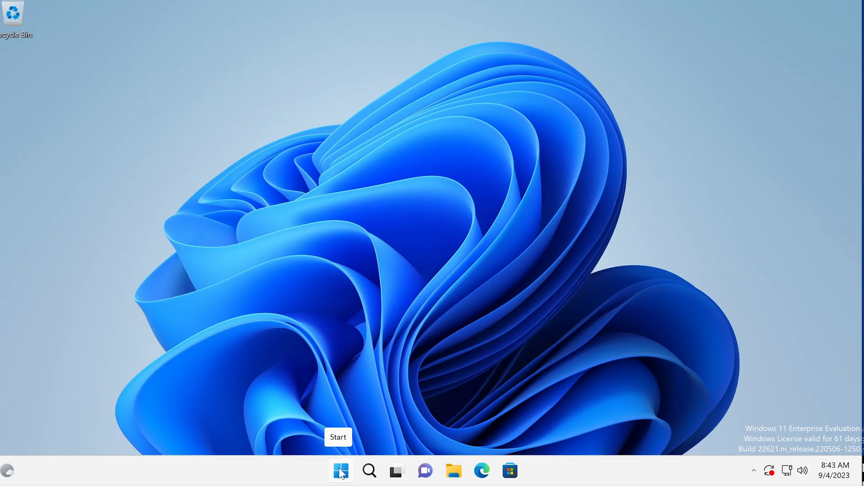
Open and enlarge the About page showing computer1.corp.contoso.com.
right_click(341, 471)
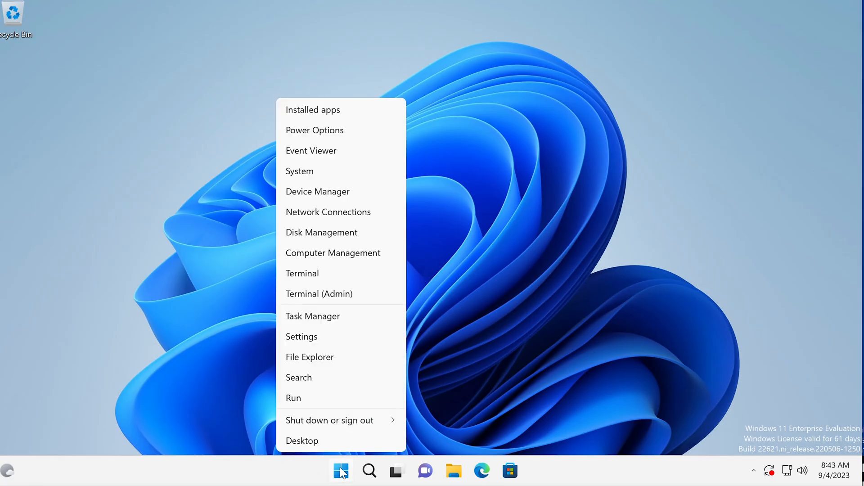
click(310, 171)
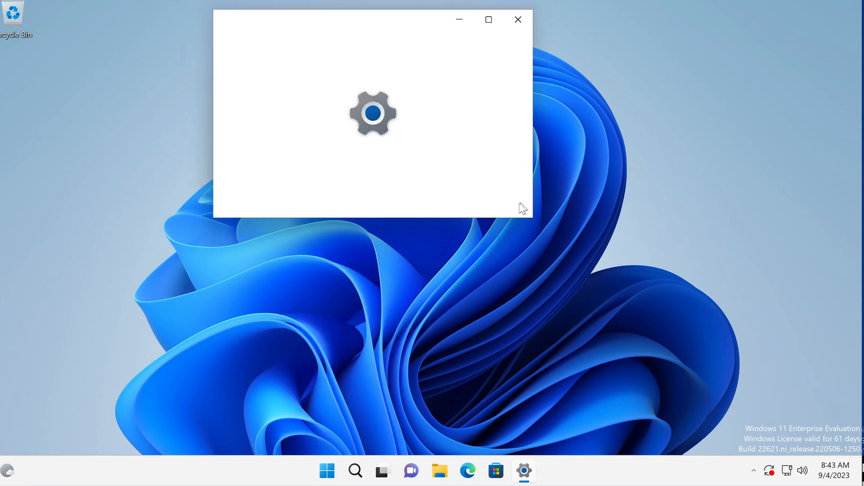
drag(532, 217, 778, 419)
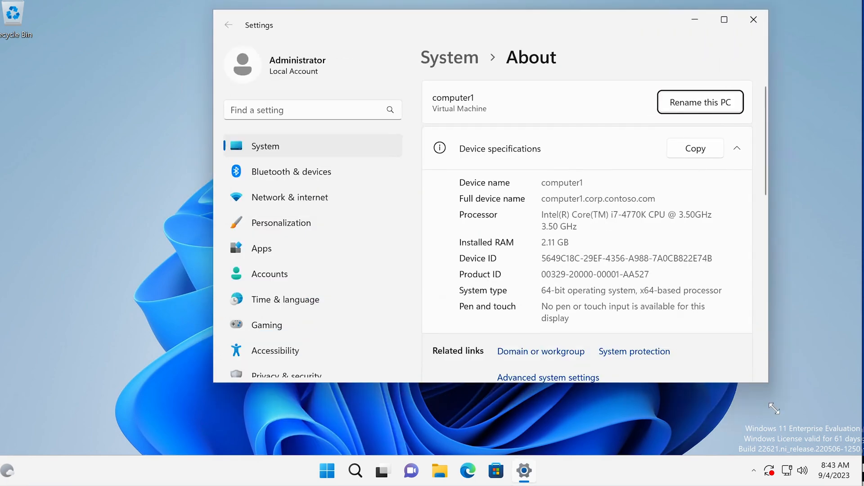
drag(531, 25, 519, 26)
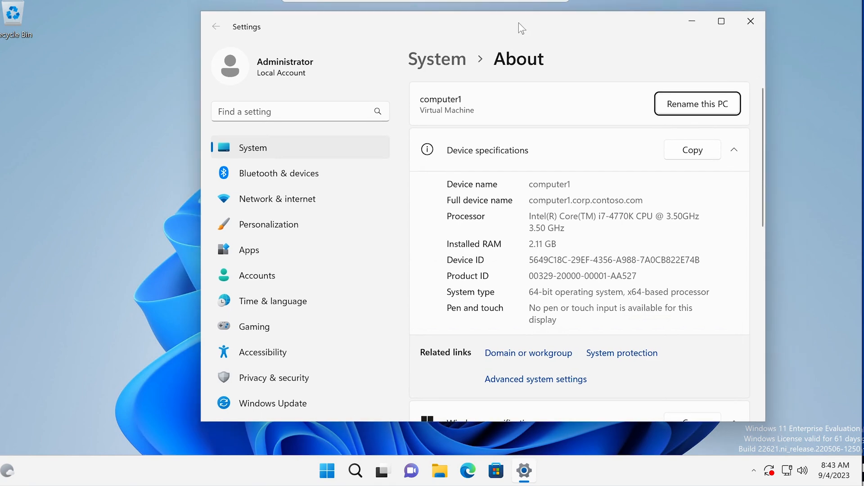
scroll(519, 251, down, 3)
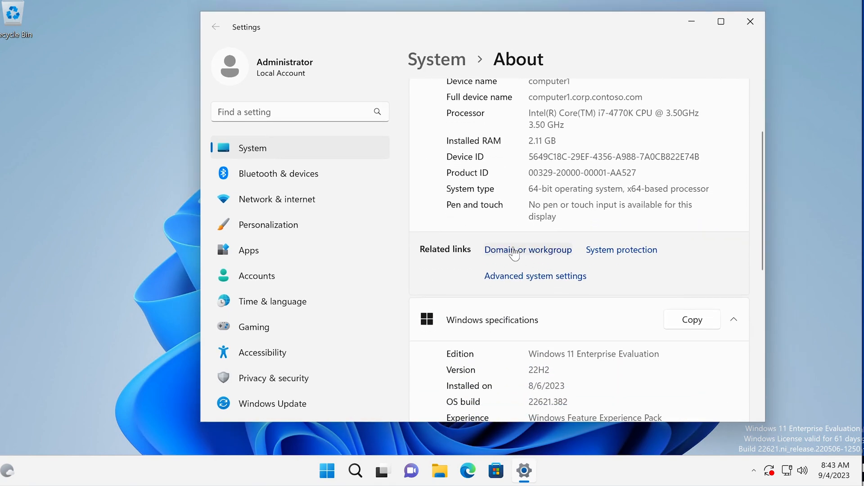
scroll(517, 262, up, 3)
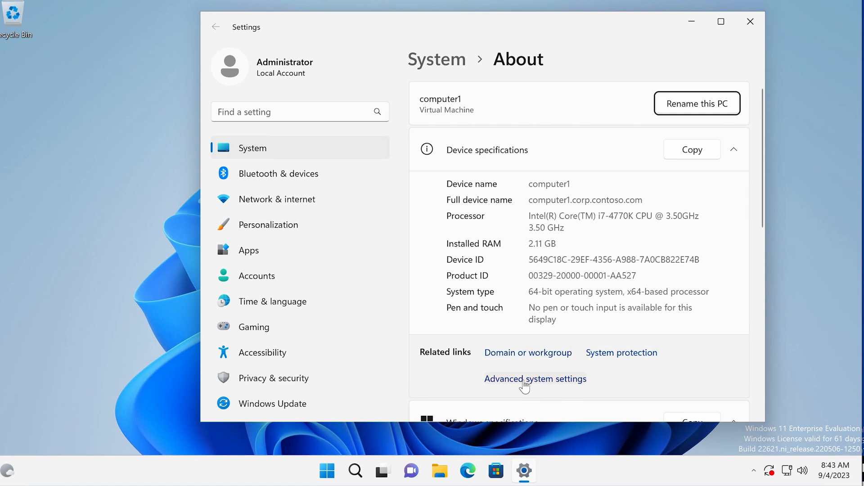
Search 'ad' to open View advanced system settings, center System Properties, and minimize Settings.
click(356, 471)
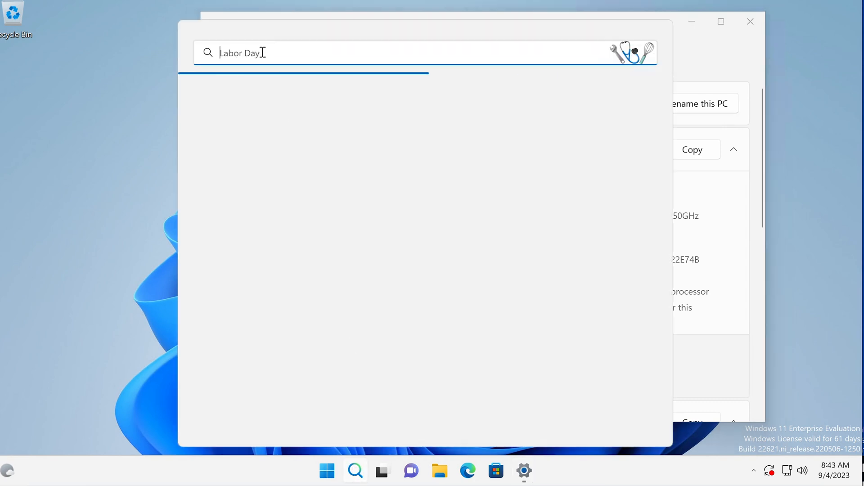
text(ad)
key(BackSpace)
key(BackSpace)
text(en)
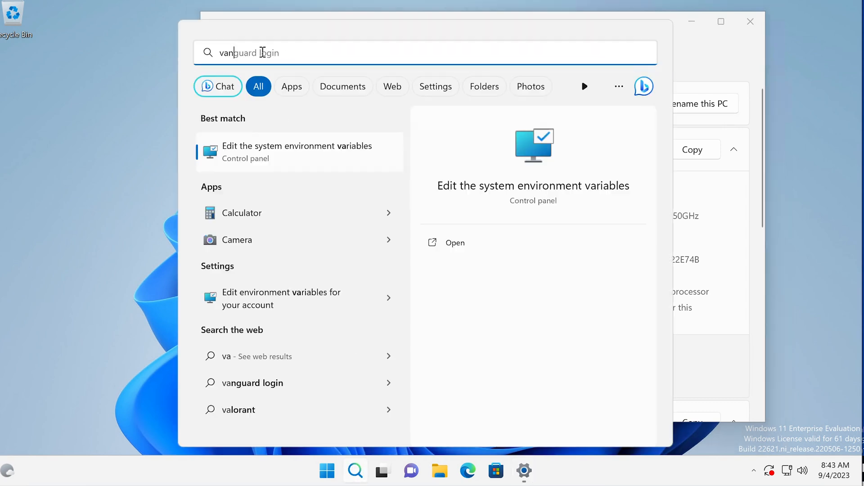
key(BackSpace)
key(BackSpace)
text(ad)
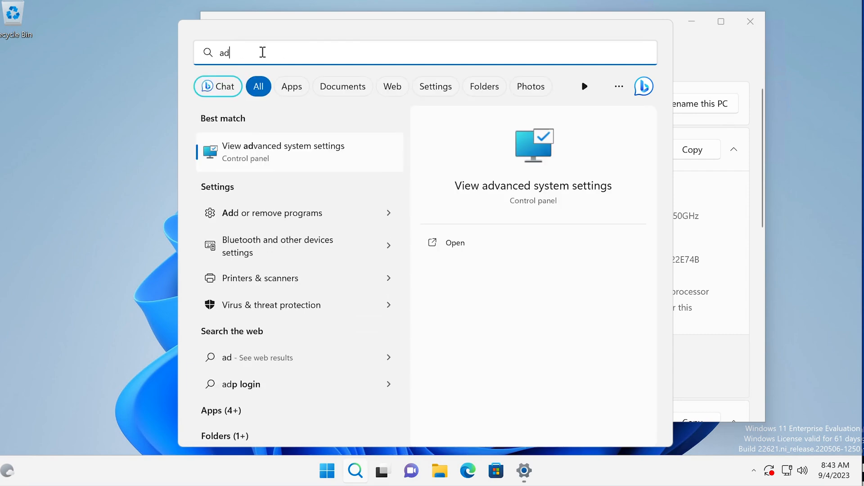
click(309, 152)
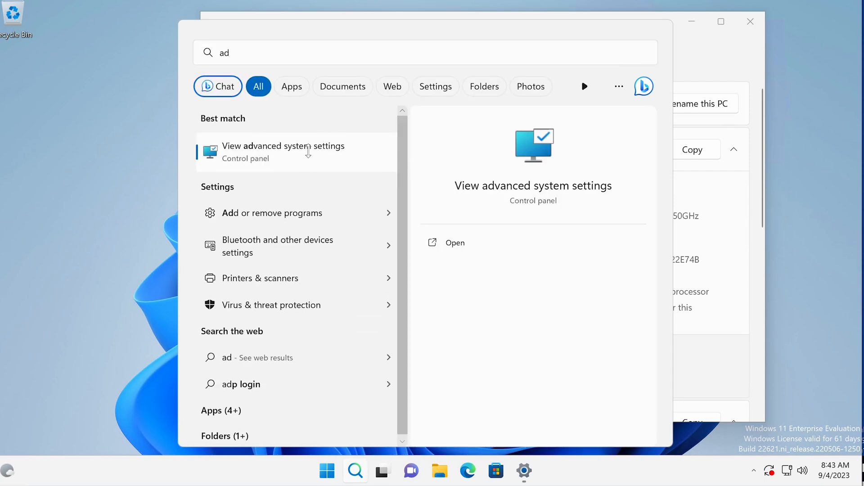
drag(285, 99, 543, 83)
click(690, 20)
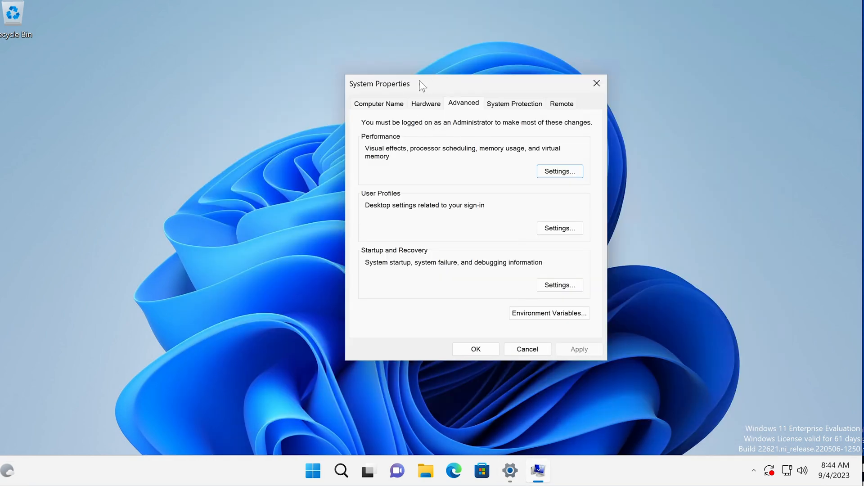
Check computer1's Computer Name tab and its domain corp.contoso.com in Change, then cancel.
drag(429, 86, 383, 81)
click(316, 104)
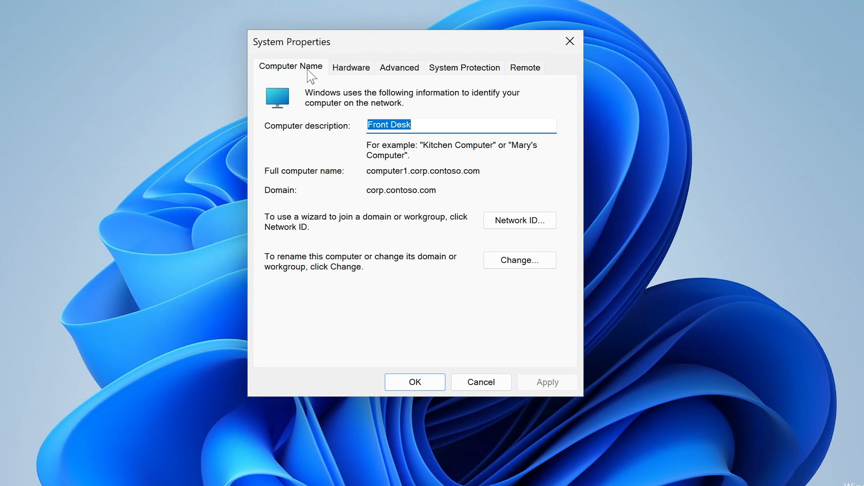
click(538, 258)
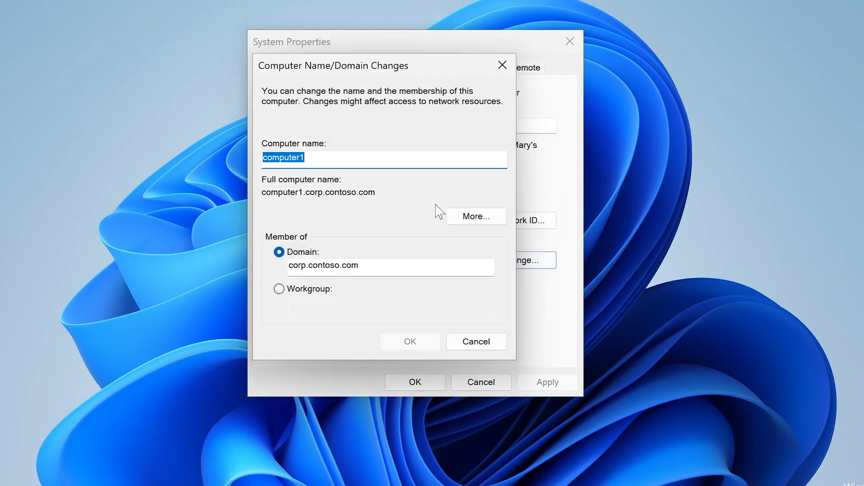
drag(356, 72, 409, 123)
click(379, 211)
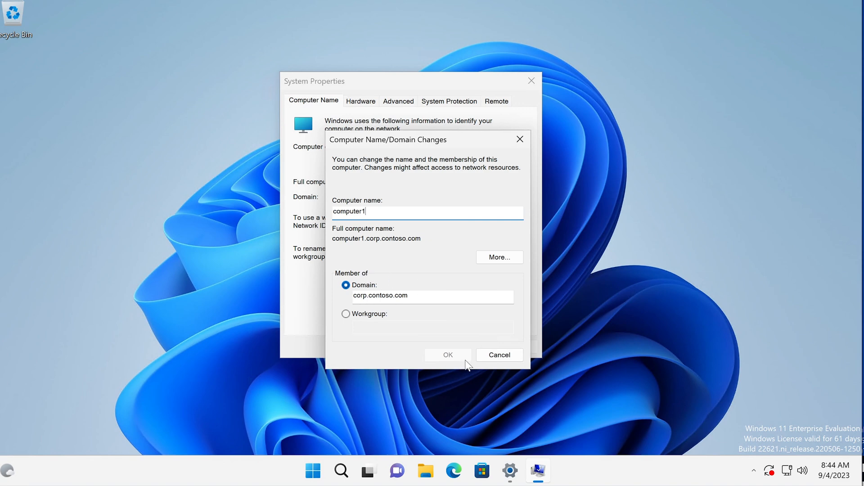
click(491, 352)
double_click(419, 294)
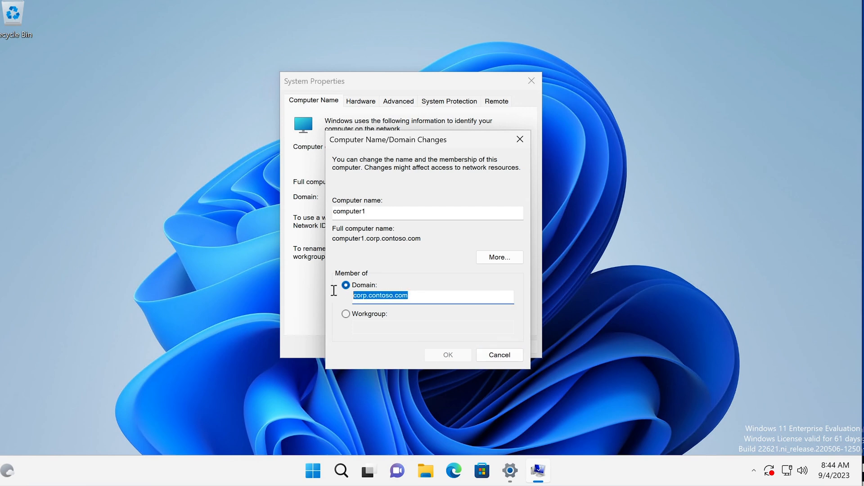
click(500, 356)
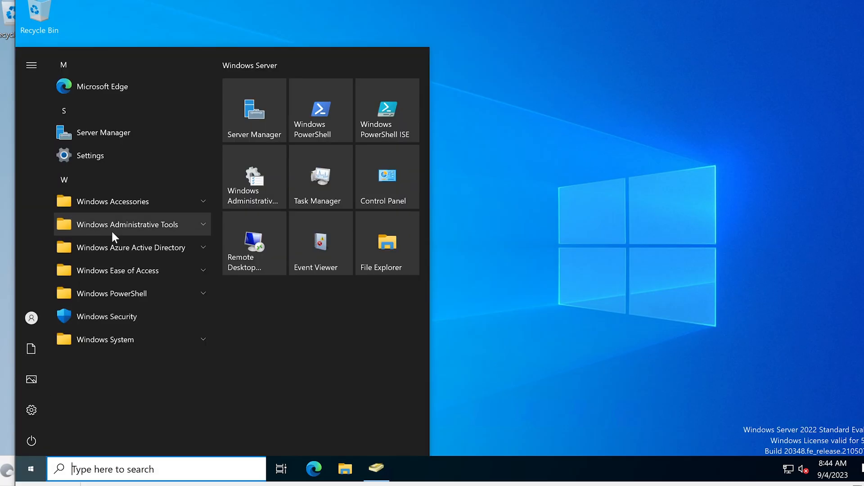
Open the Users container, select LabAdmin, and widen the window and Description column.
click(112, 230)
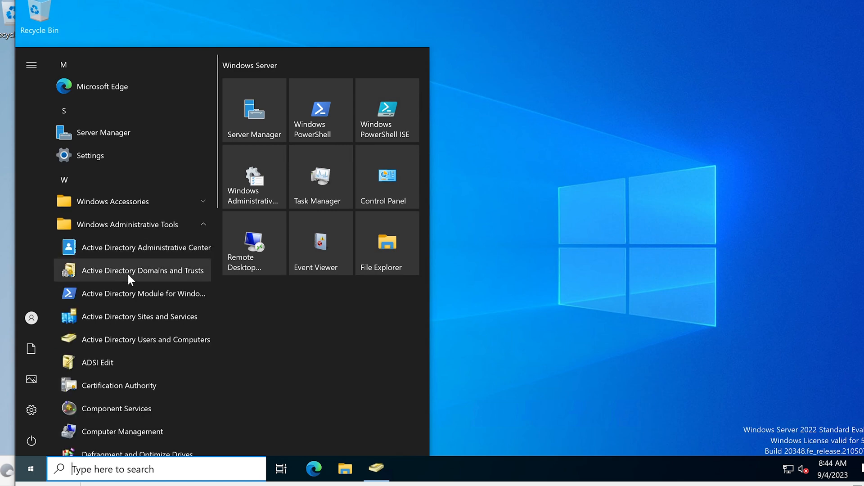
click(518, 150)
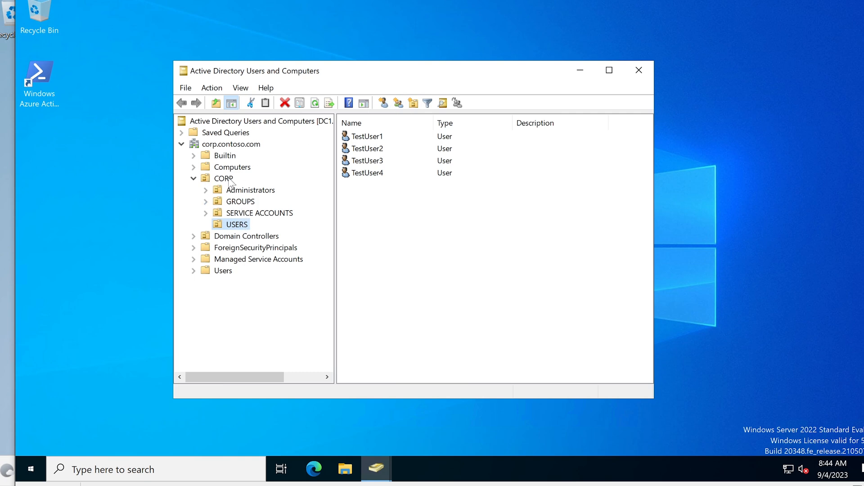
click(252, 190)
click(222, 270)
scroll(423, 274, down, 2)
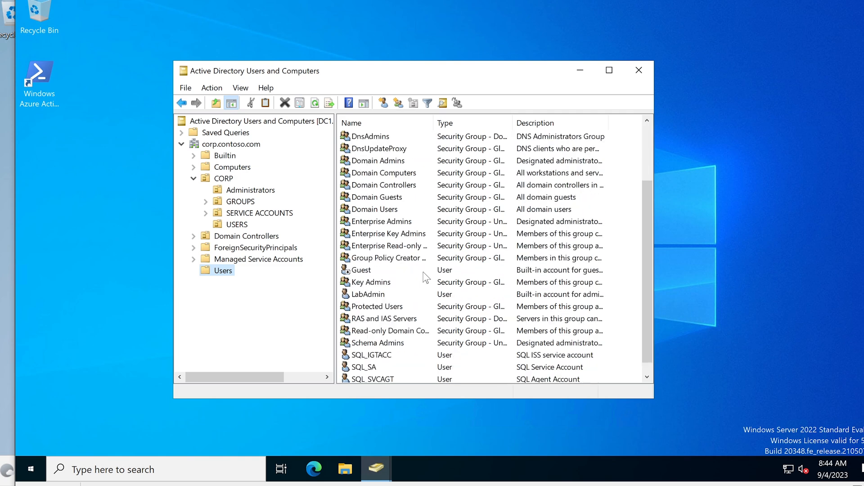
scroll(426, 278, down, 1)
click(366, 283)
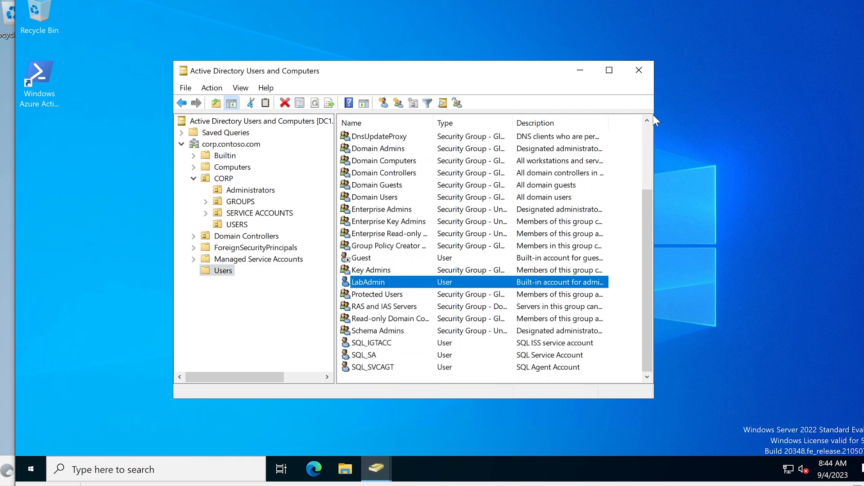
drag(654, 116, 755, 116)
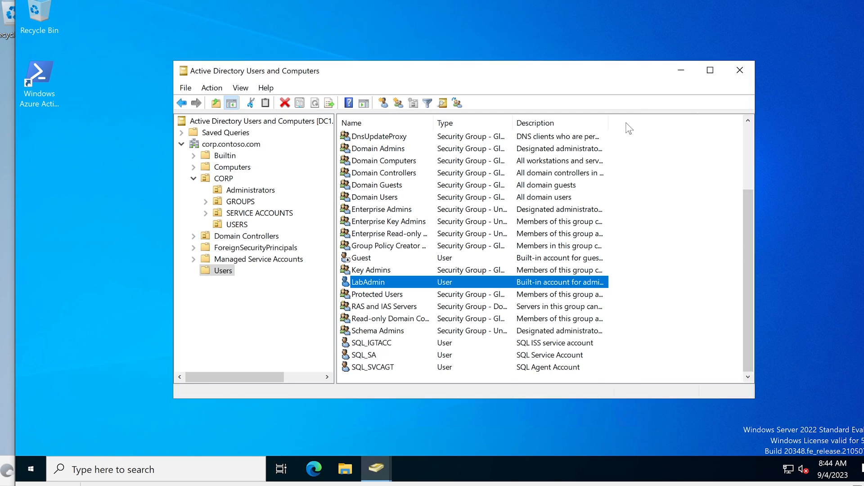
drag(608, 125, 671, 126)
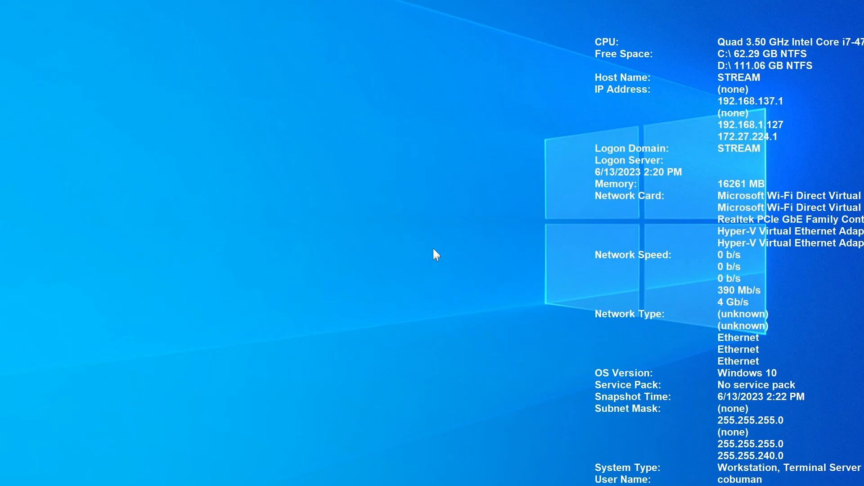
Post a reply: Advanced System Settings, Computer Name tab, "Change" to join the domain, same network.
key(alt+Tab)
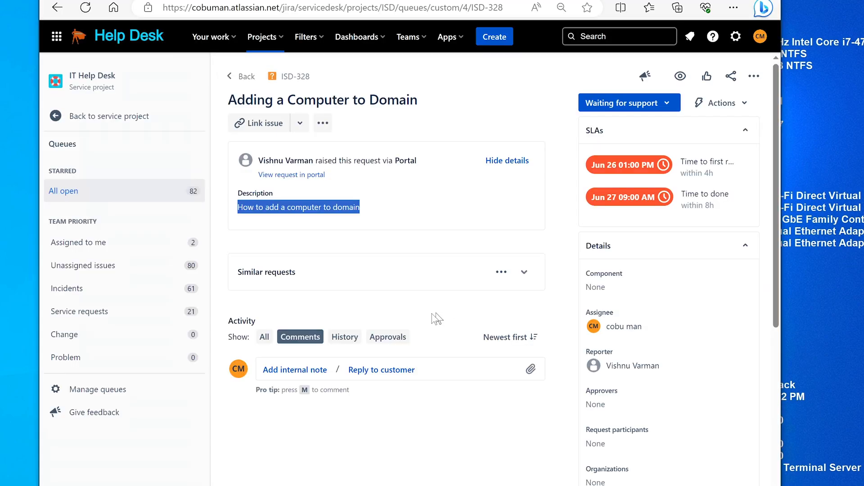
click(368, 373)
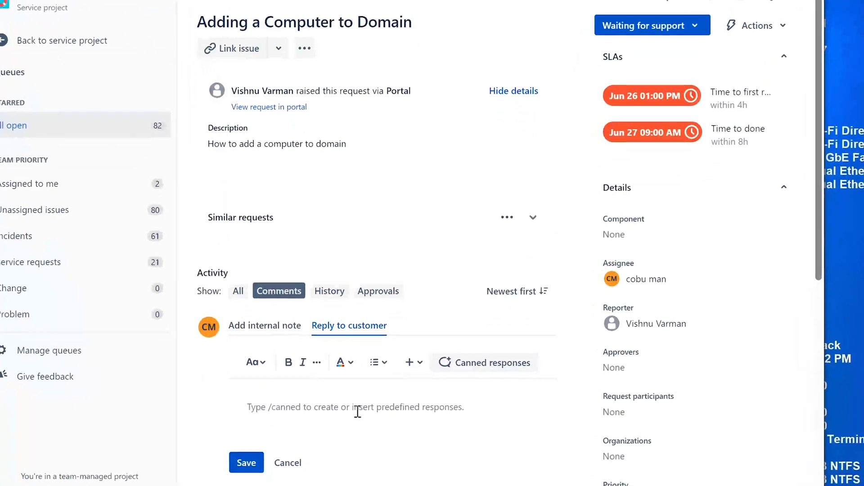
text(If y)
text(ou go to)
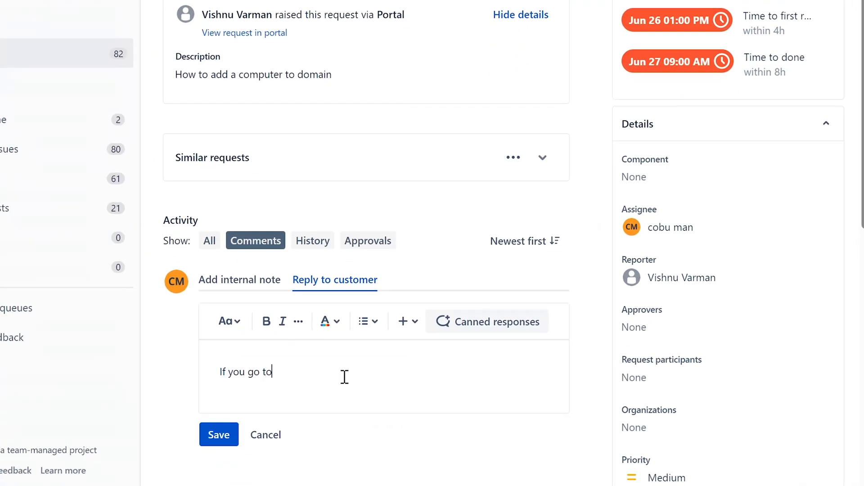
text( Advanced System Settings)
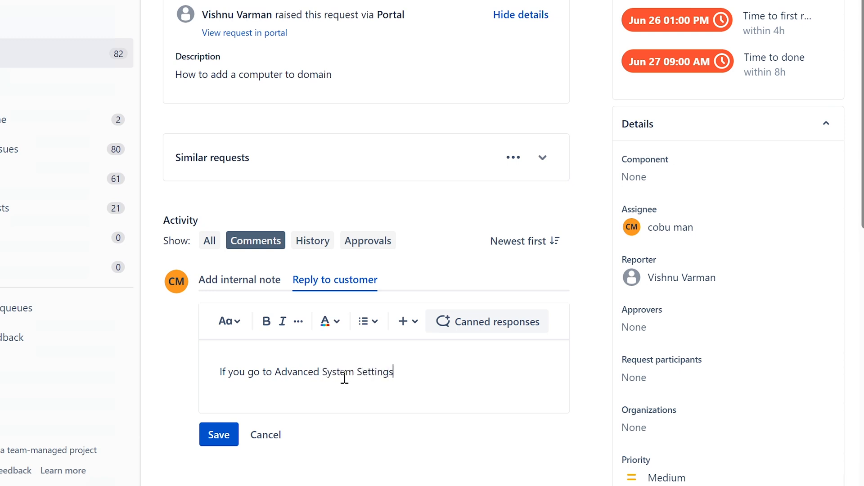
text(, Under first tab called “)
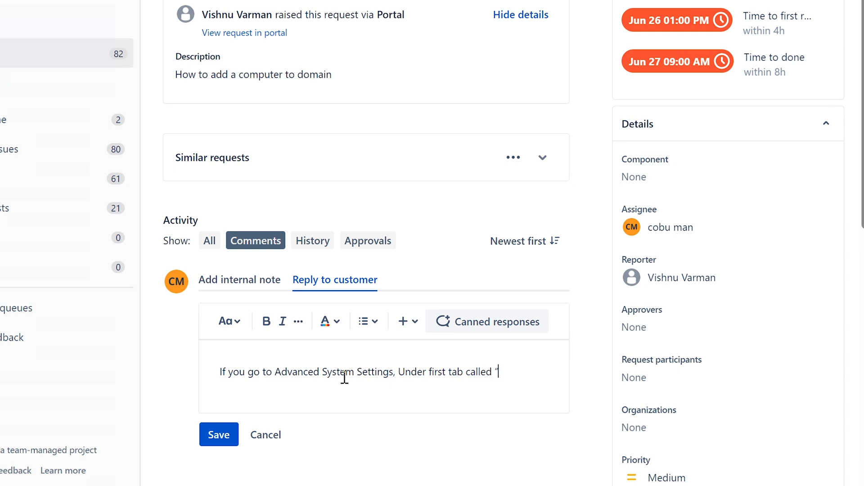
key(BackSpace)
key(BackSpace)
key(BackSpace)
key(BackSpace)
key(BackSpace)
key(BackSpace)
text(named ")
text(Computer)
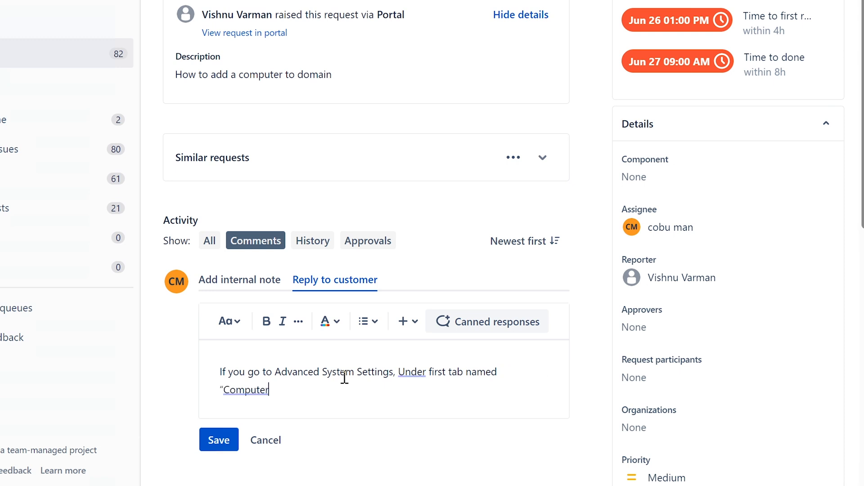
text( Name")
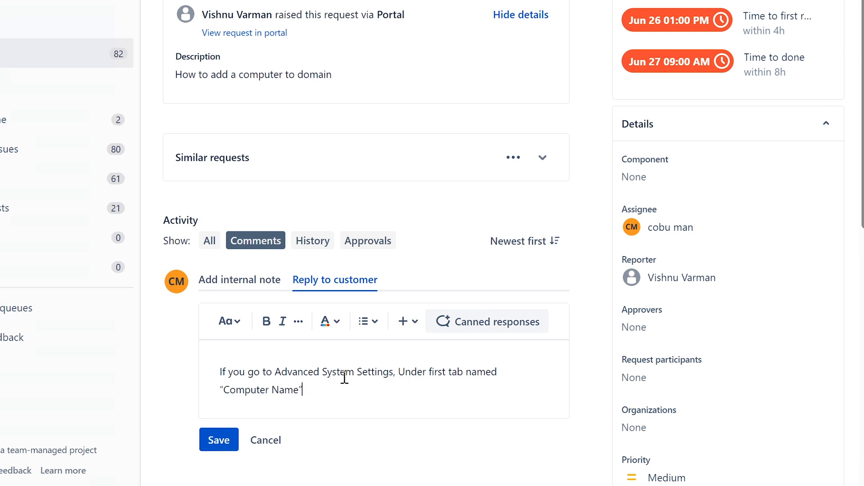
text(. ON that)
key(BackSpace)
key(BackSpace)
key(BackSpace)
text(On that tab select C)
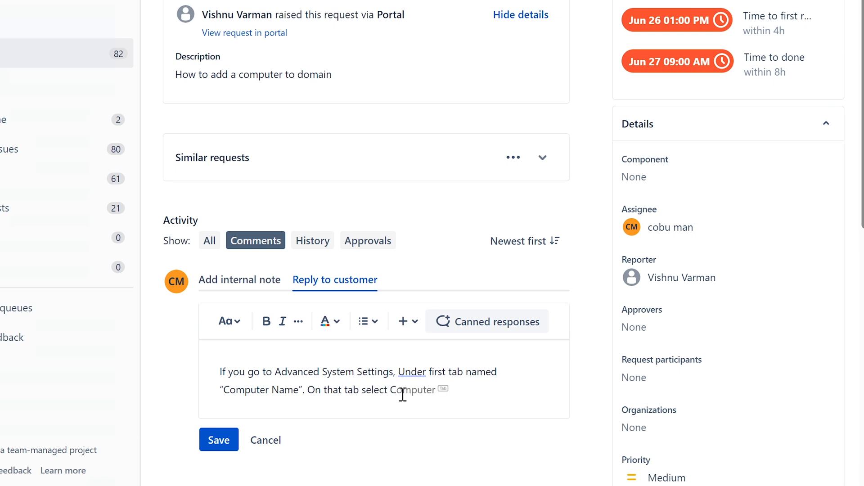
key(BackSpace)
text("Change)
text(" to )
text(add compute)
text(r to domain)
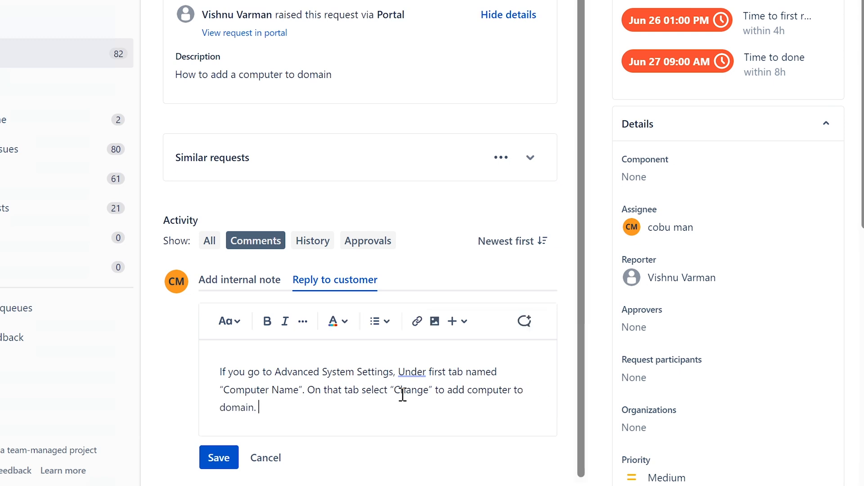
text(. Computer needs to)
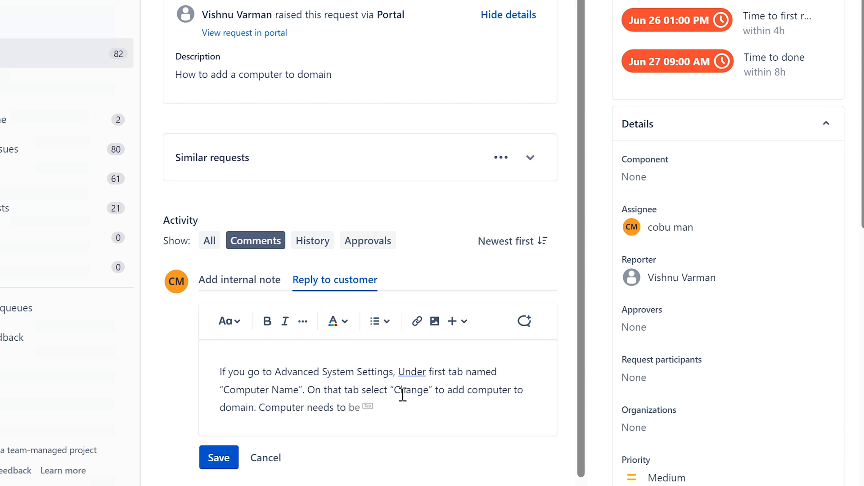
text(be on the same network and )
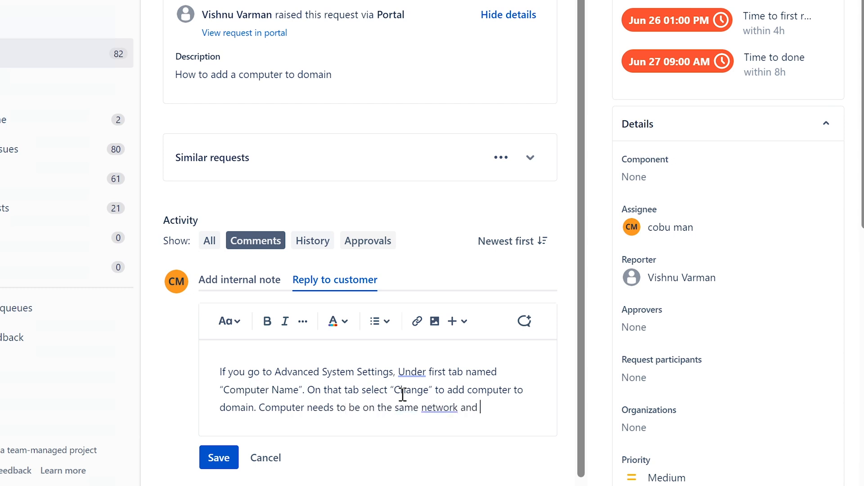
text(you need domain)
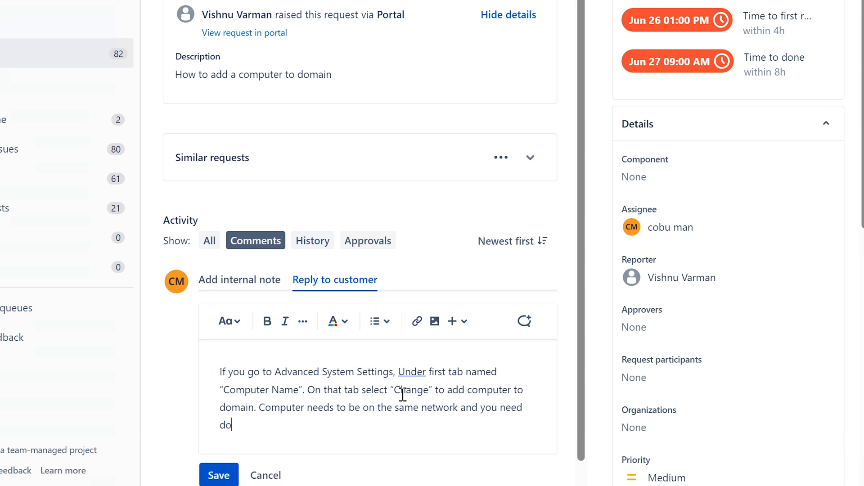
text( admin)
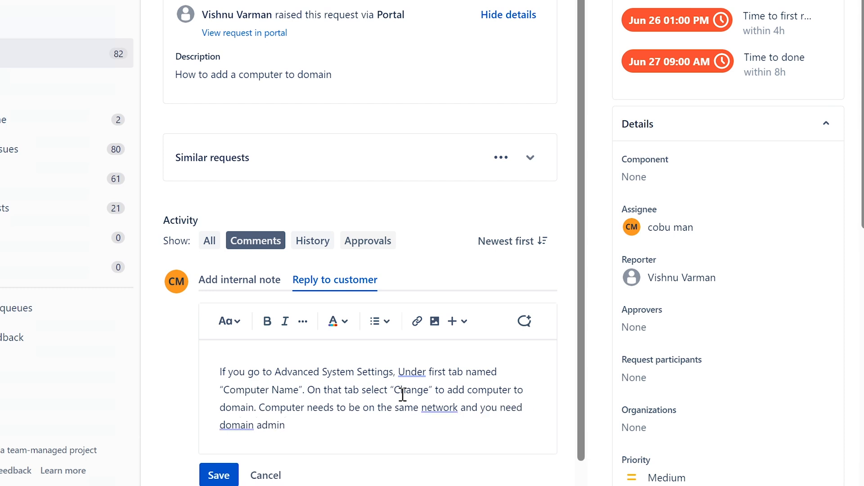
text( login/password.)
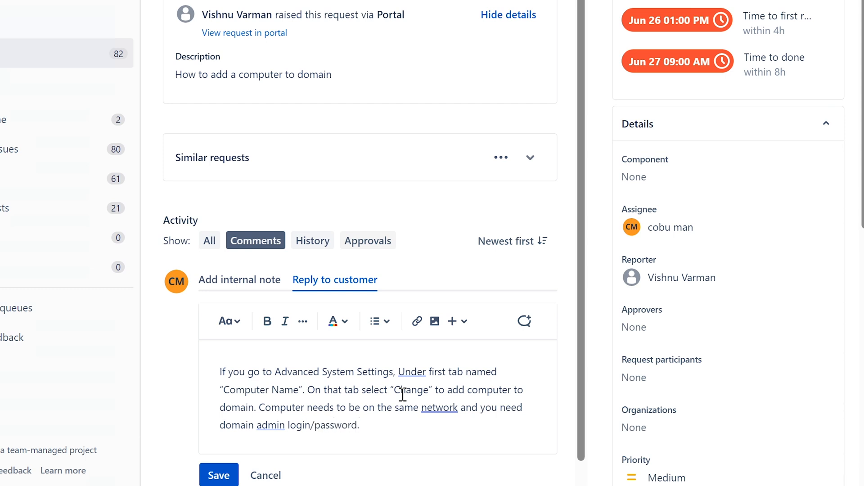
click(219, 475)
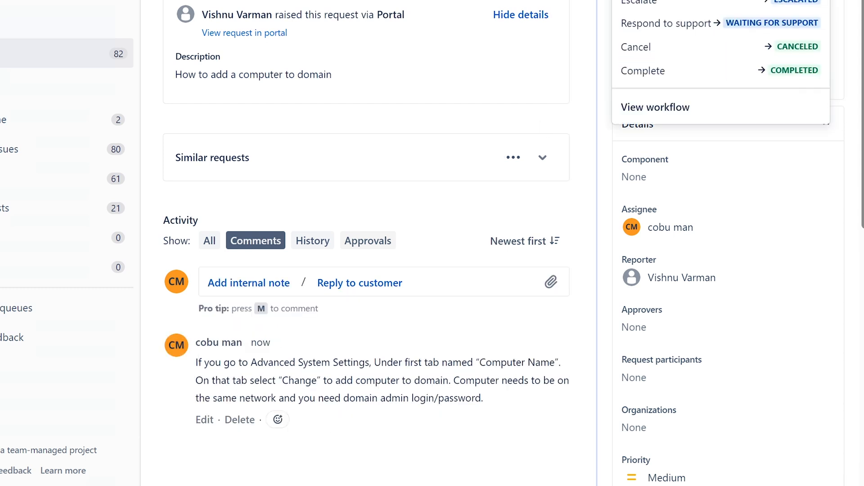
Close the status menu and scroll through the All open queue, now 81 tickets.
click(690, 71)
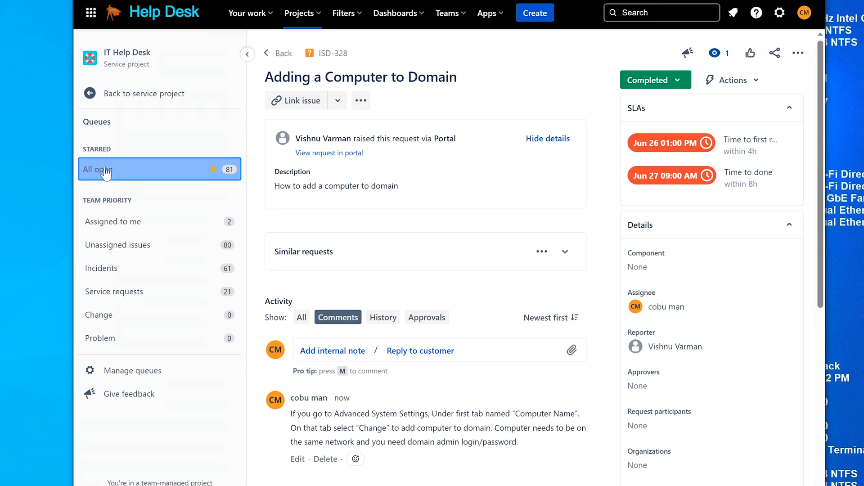
click(36, 56)
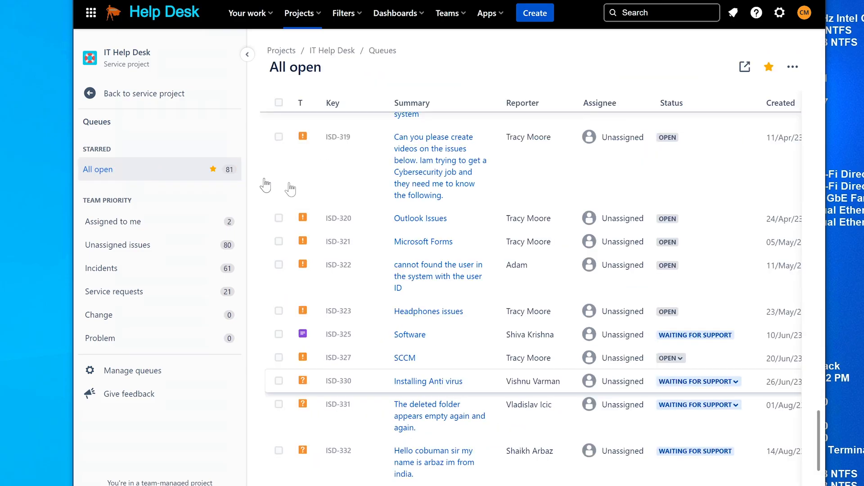
scroll(448, 310, down, 4)
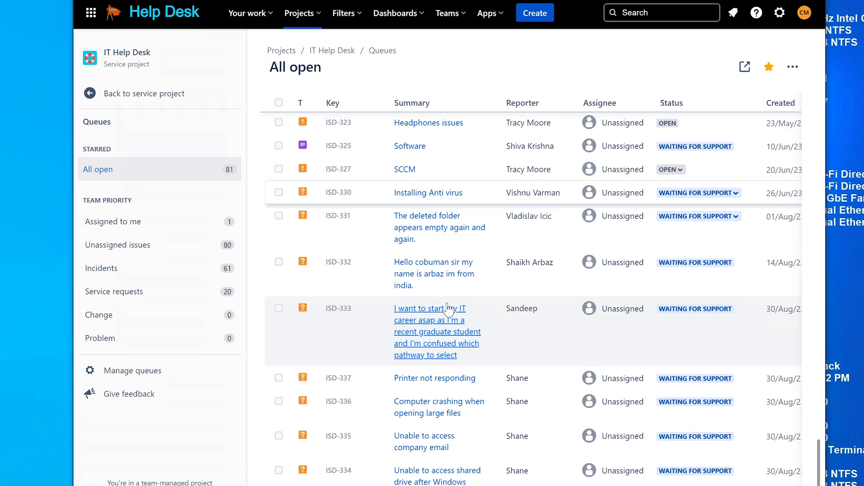
scroll(449, 309, up, 5)
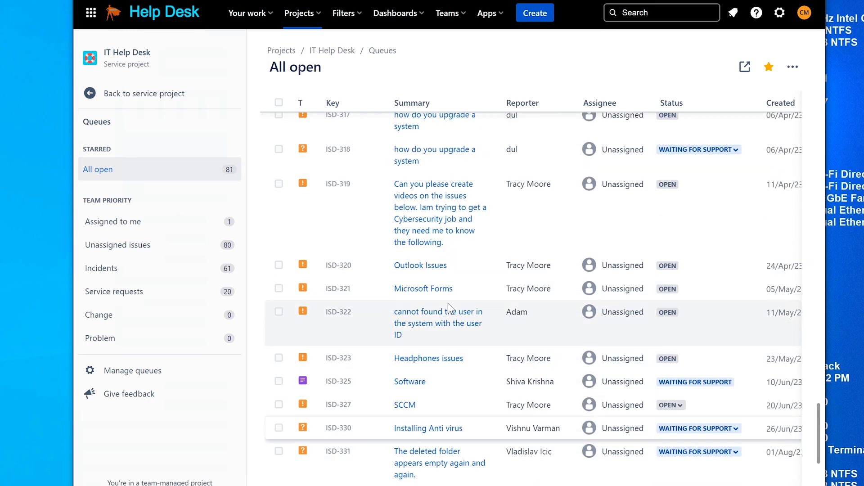
scroll(448, 303, down, 4)
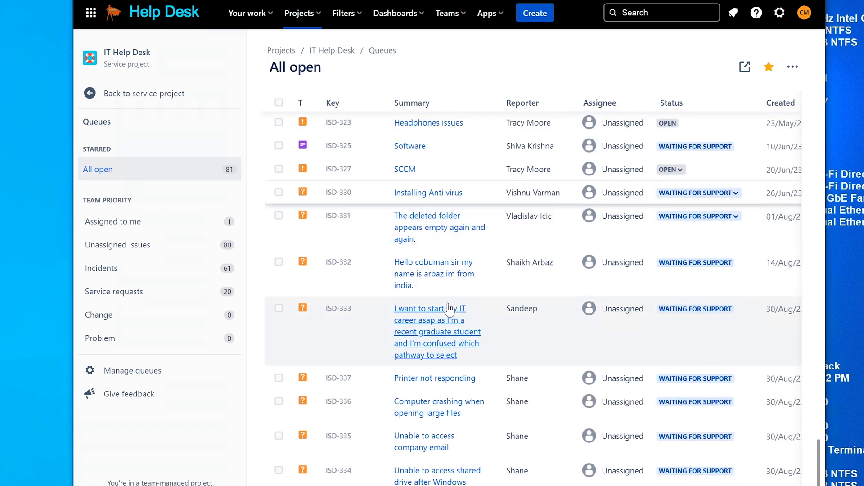
scroll(510, 350, up, 1)
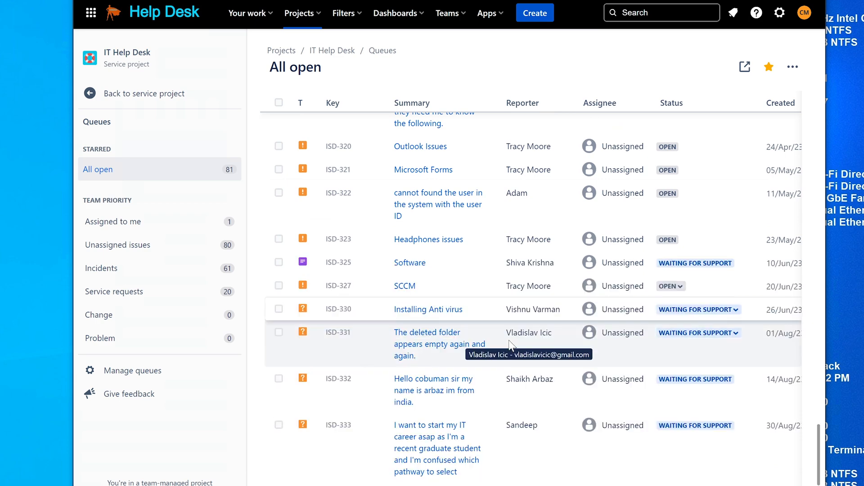
scroll(468, 346, down, 3)
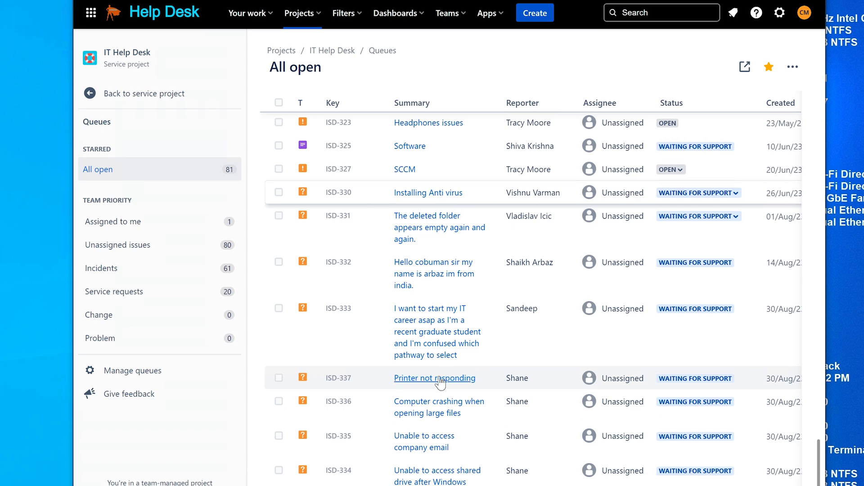
Open ISD-337 'Printer not responding' and read how jobs stay stuck despite restarting both devices.
click(440, 382)
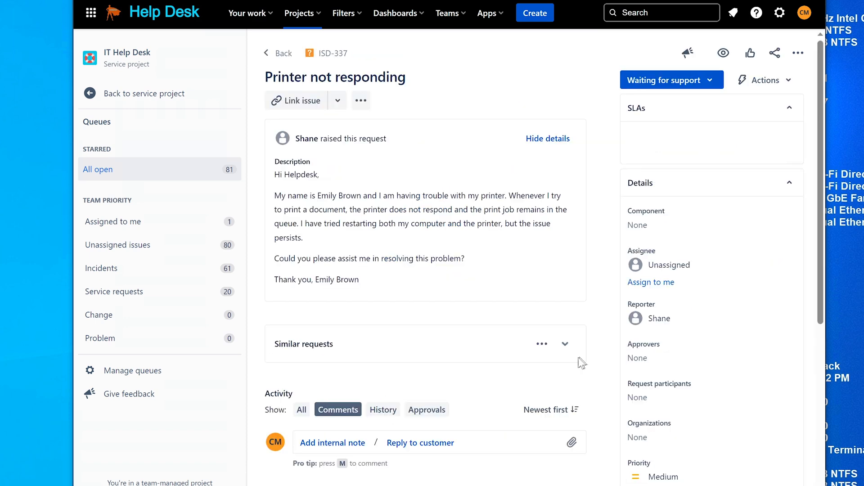
drag(265, 77, 407, 75)
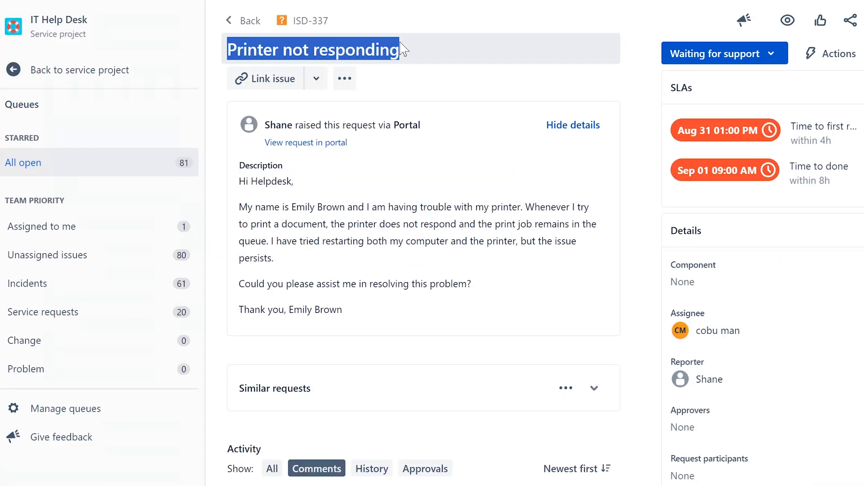
click(286, 202)
drag(238, 206, 301, 242)
click(269, 241)
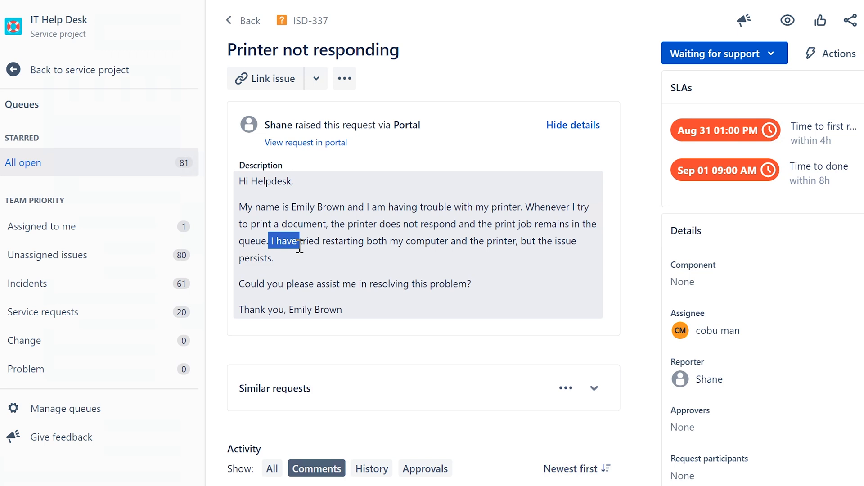
drag(300, 247, 300, 255)
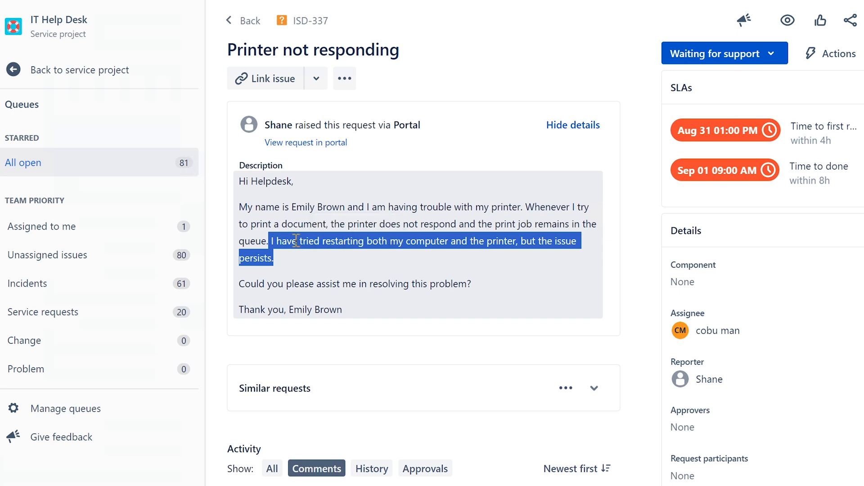
click(450, 213)
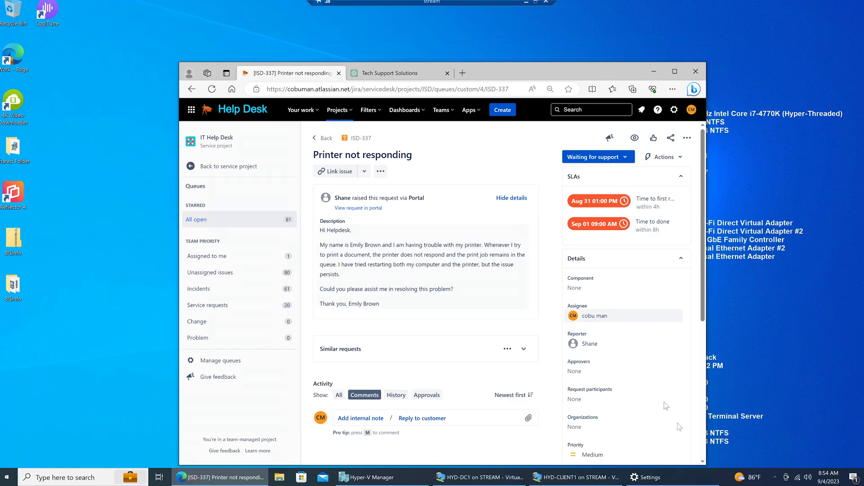
Close the old Settings window, review installed printers in Printers & scanners, then minimize it.
right_click(686, 481)
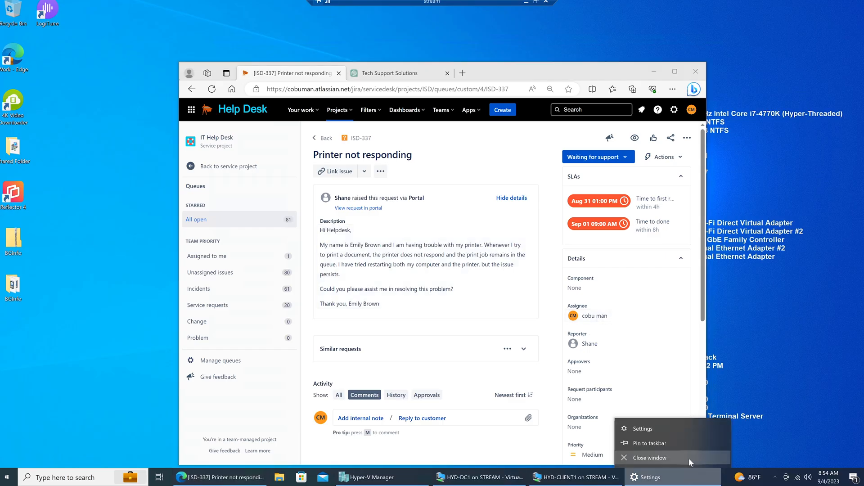
click(685, 456)
click(92, 478)
text(prin)
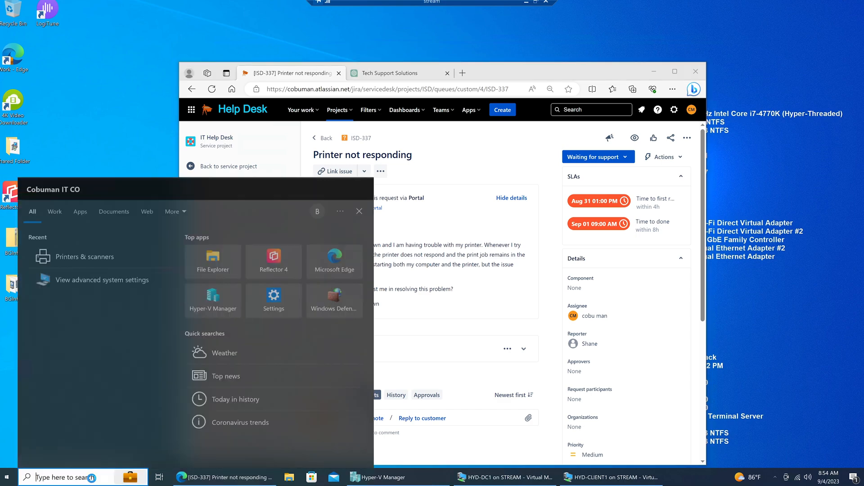
text(te)
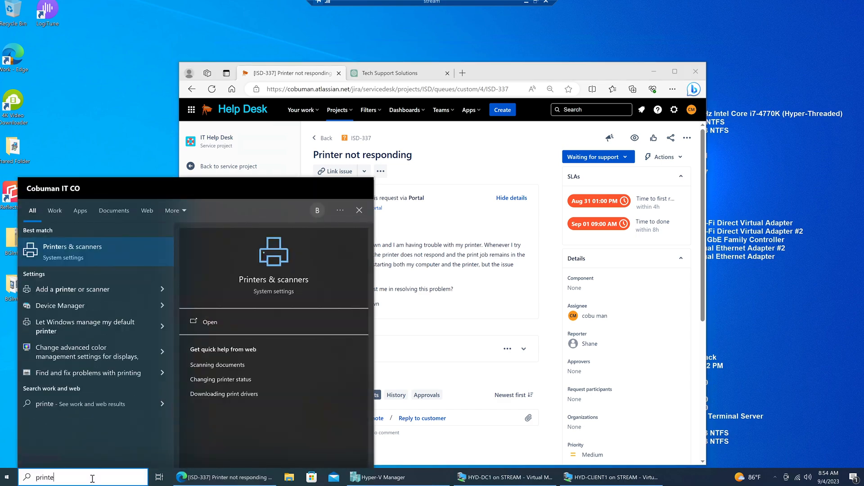
key(Return)
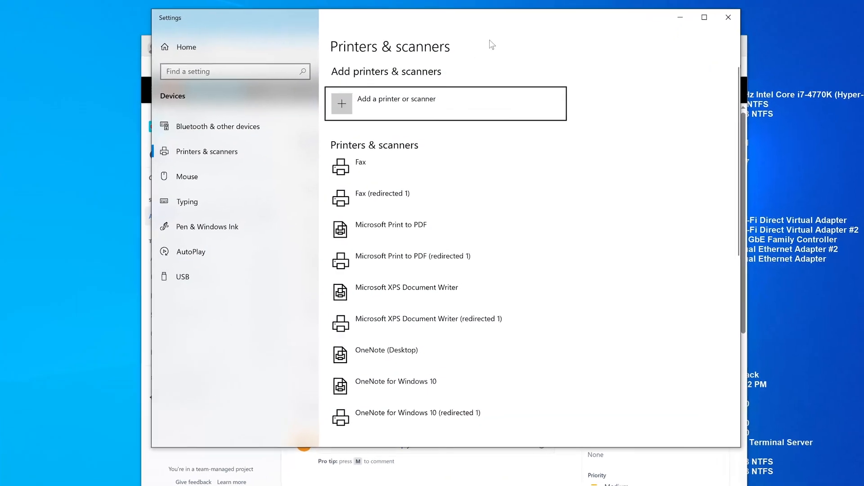
scroll(489, 243, down, 3)
scroll(483, 266, up, 3)
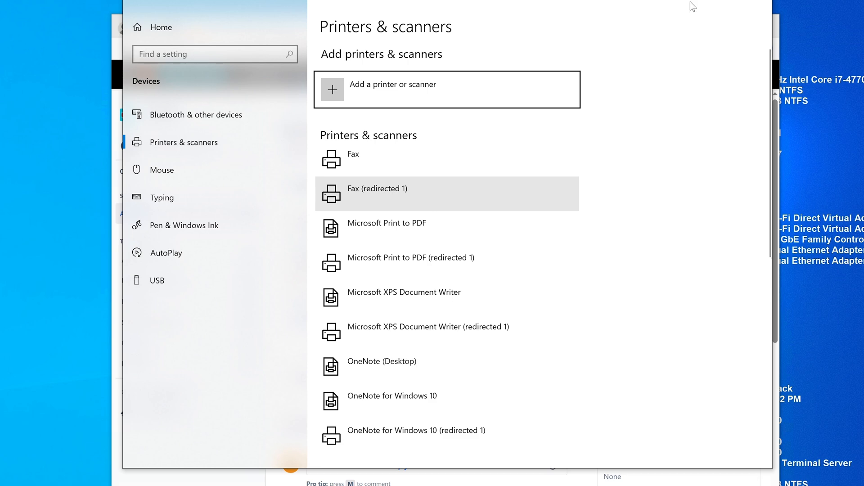
click(707, 1)
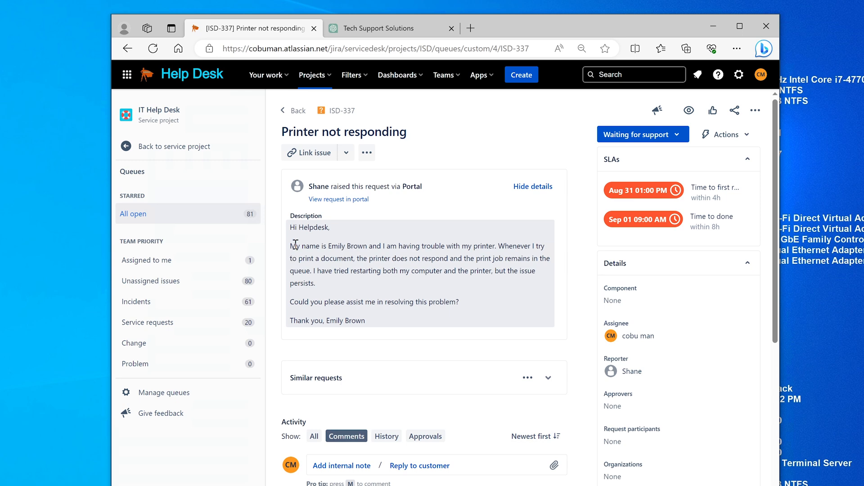
Launch Command Prompt on the HYD-DC1 virtual machine and reposition its window.
key(alt+Tab)
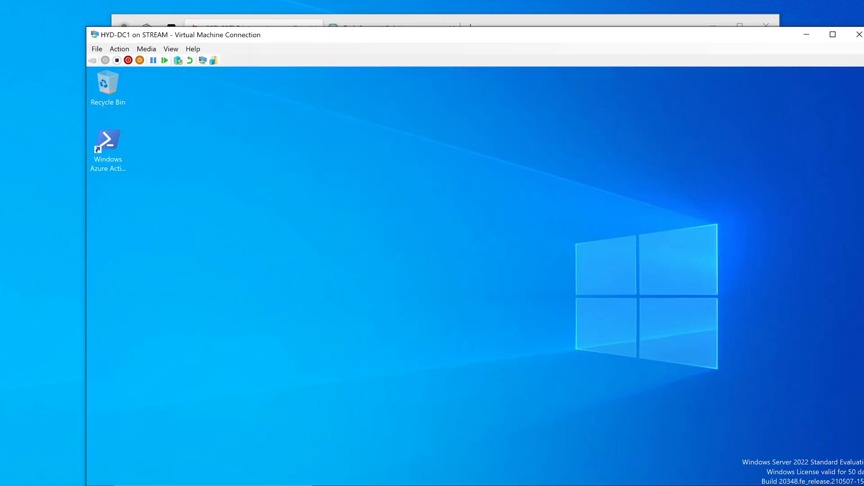
click(212, 485)
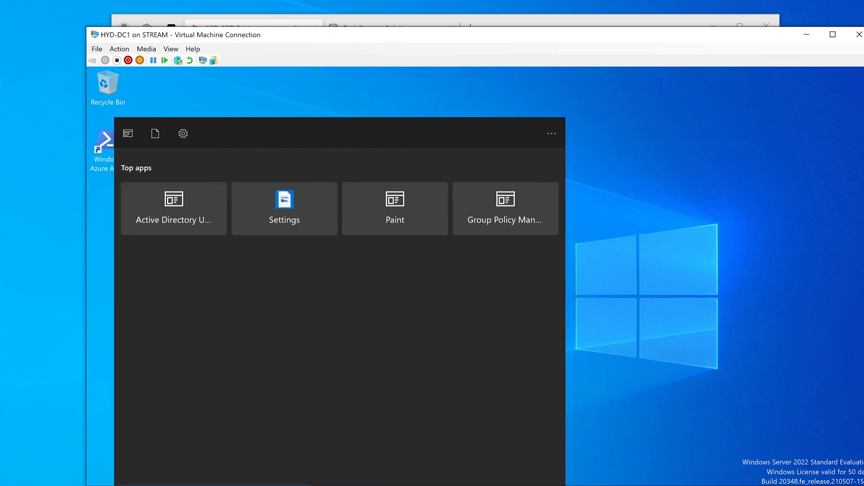
text(cmd)
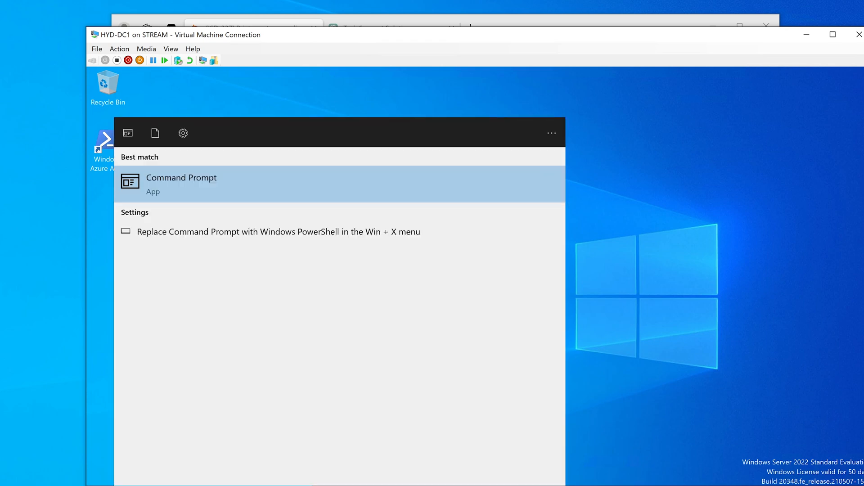
key(Return)
drag(495, 134, 575, 148)
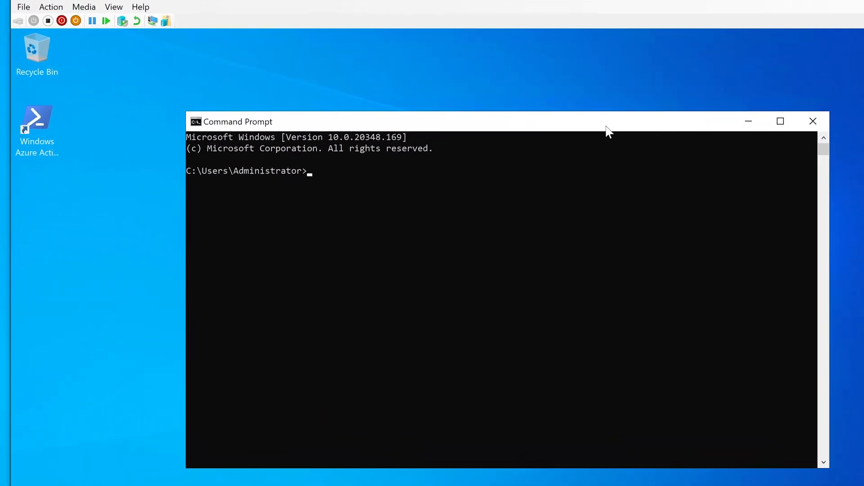
Write the ping command, replacing the placeholder printer name with printer1.
text(p)
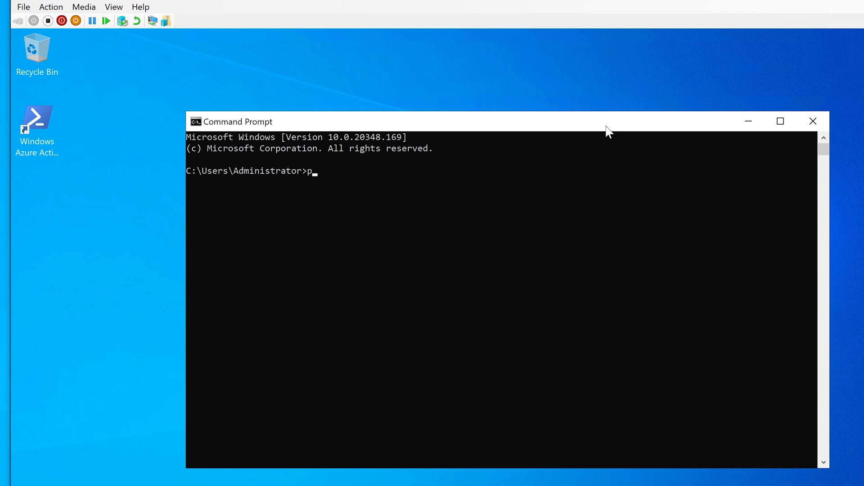
text(ing nameoftheprinter)
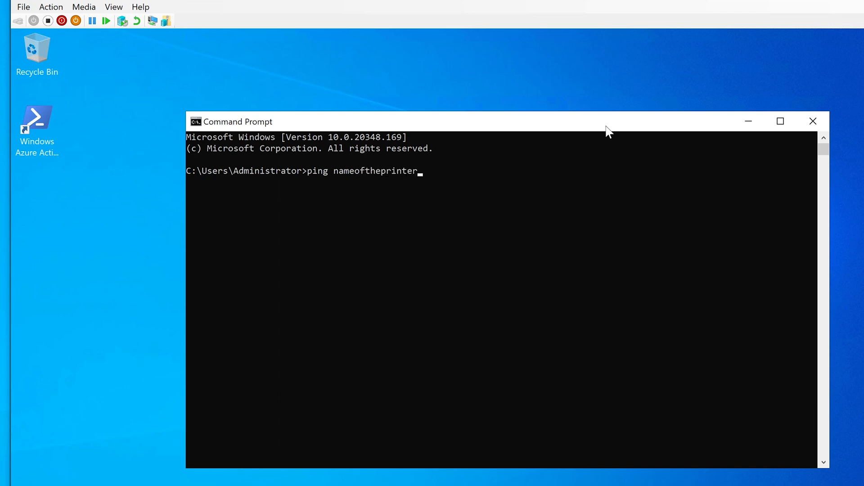
drag(335, 170, 417, 171)
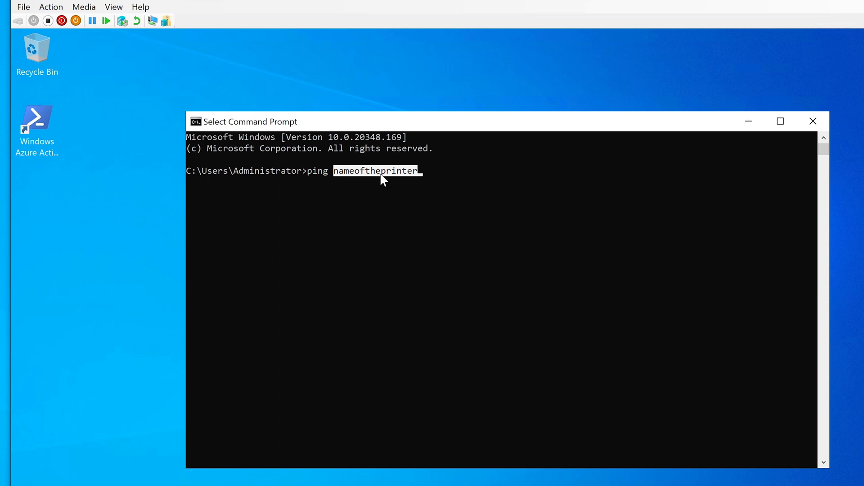
key(ctrl+c)
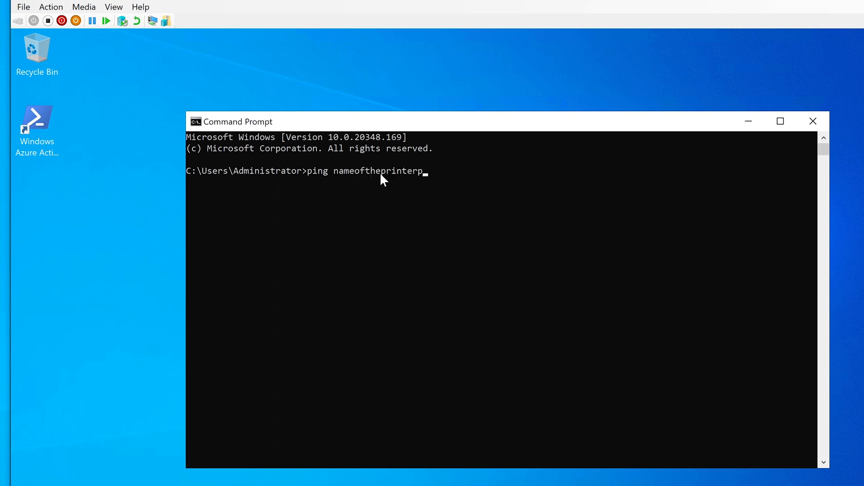
key(BackSpace)
key(BackSpace)
key(BackSpace)
key(BackSpace)
key(BackSpace)
key(BackSpace)
key(BackSpace)
key(BackSpace)
key(BackSpace)
key(BackSpace)
key(BackSpace)
key(BackSpace)
key(BackSpace)
key(BackSpace)
key(BackSpace)
key(BackSpace)
text(prin)
key(Return)
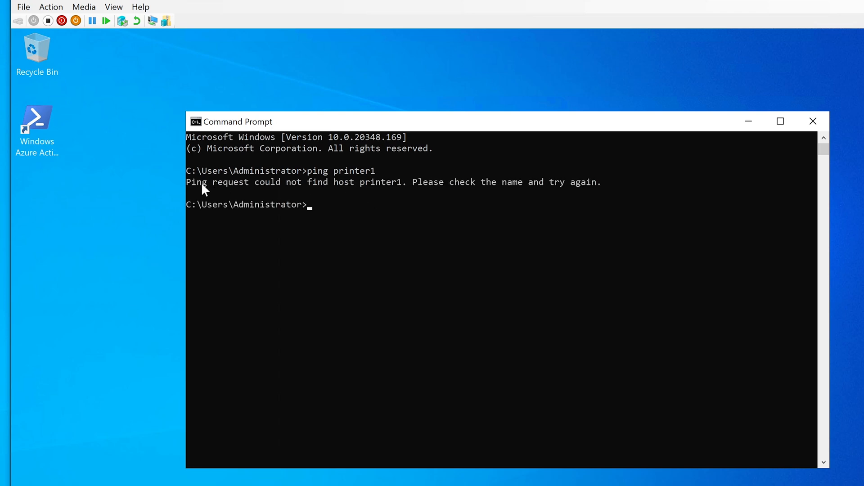
drag(187, 182, 600, 183)
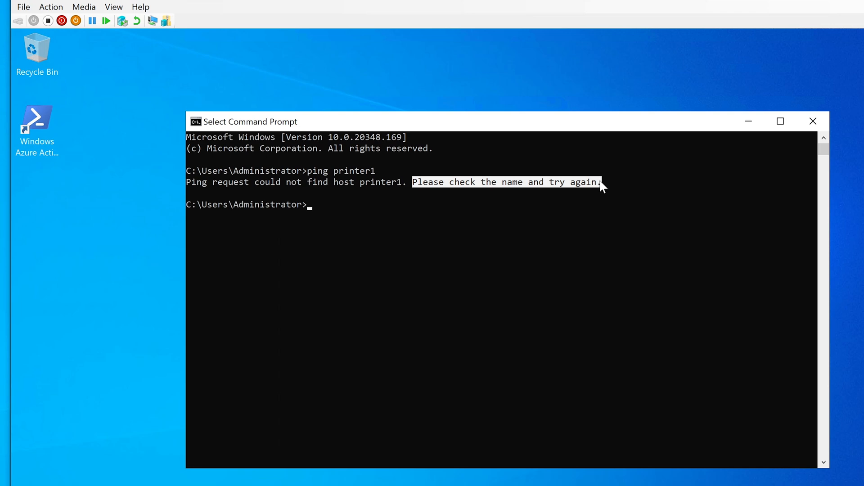
click(536, 185)
drag(406, 184, 362, 186)
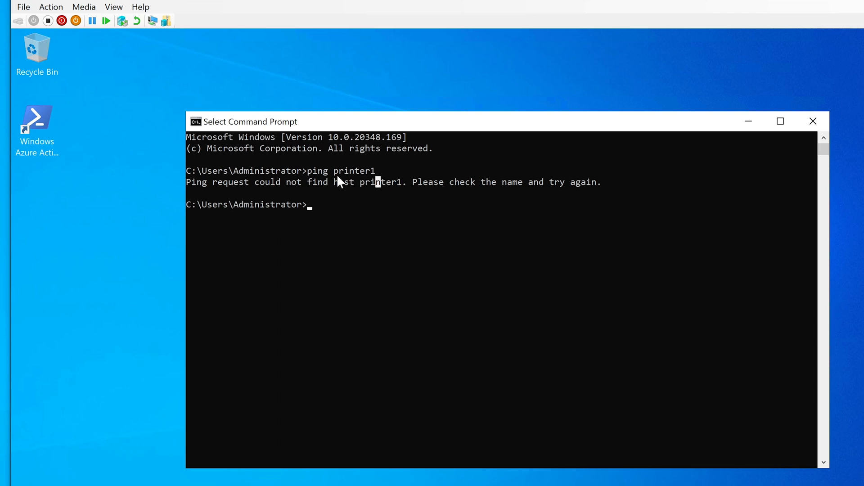
drag(334, 170, 375, 176)
drag(188, 182, 401, 181)
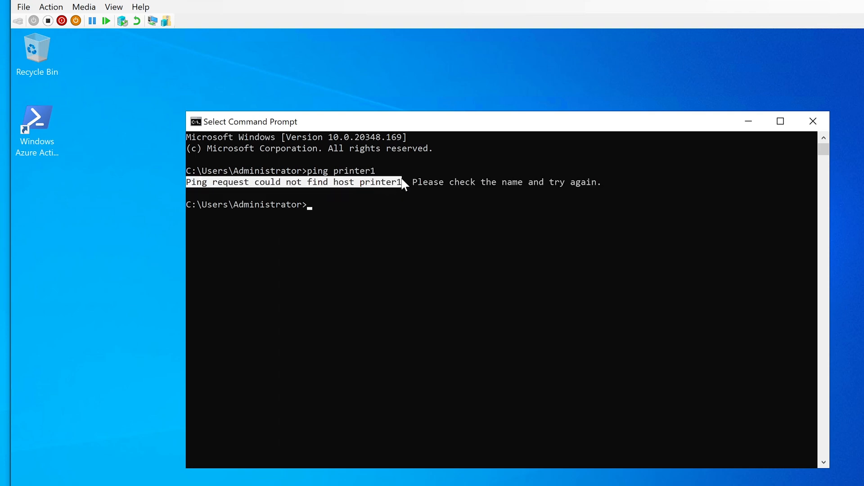
click(367, 182)
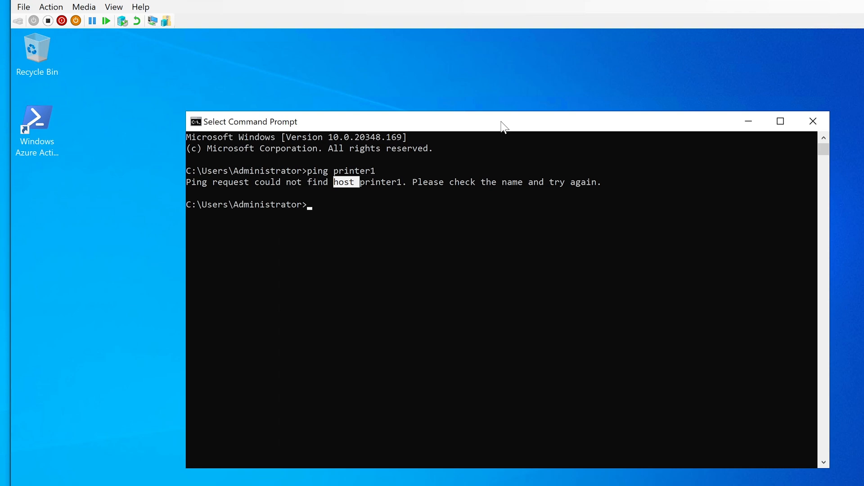
text(p)
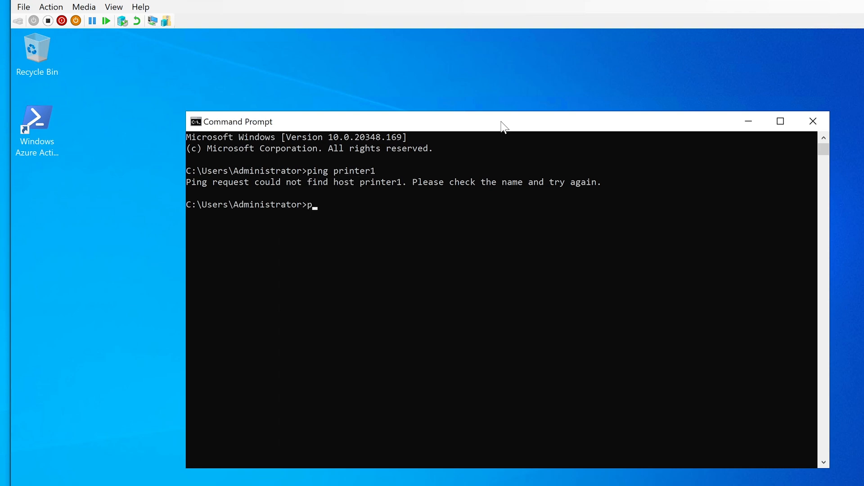
text(ing 168.190.01.1)
Run ping 168.190.01.1 and see all four requests time out with 100% loss.
key(Return)
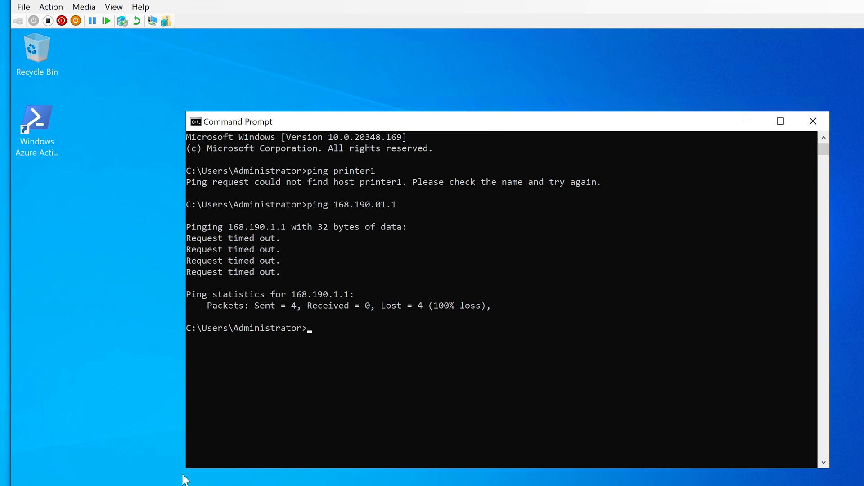
Launch DNS Manager via the dns search and move Command Prompt out of view.
key(super)
text(dns)
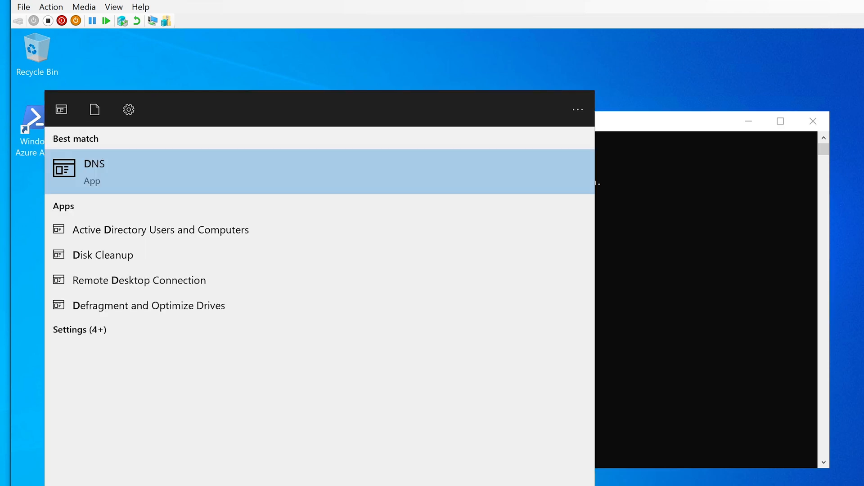
key(Return)
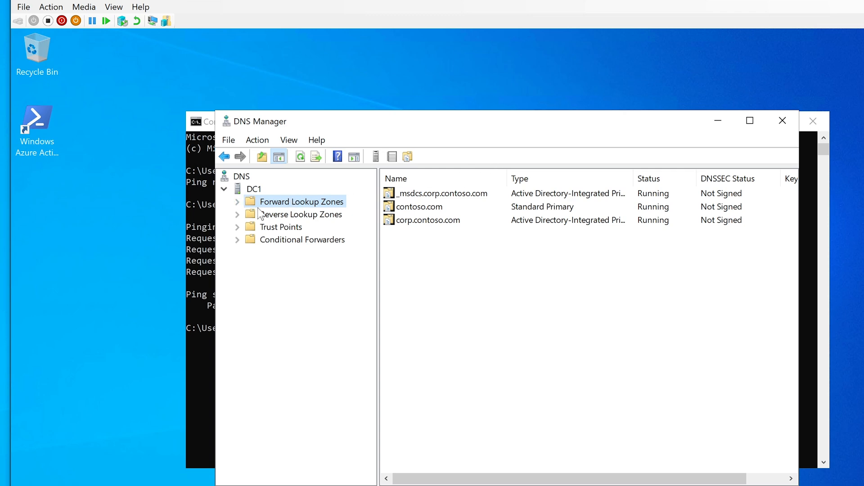
drag(419, 119, 401, 114)
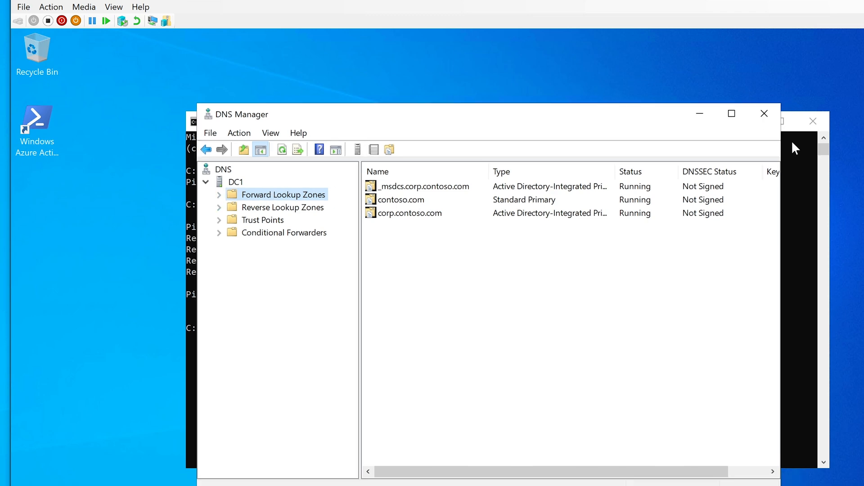
click(792, 153)
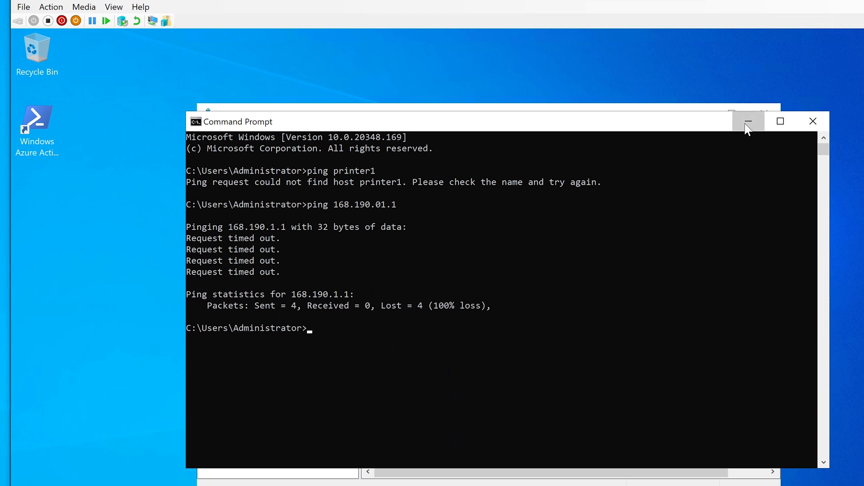
click(747, 123)
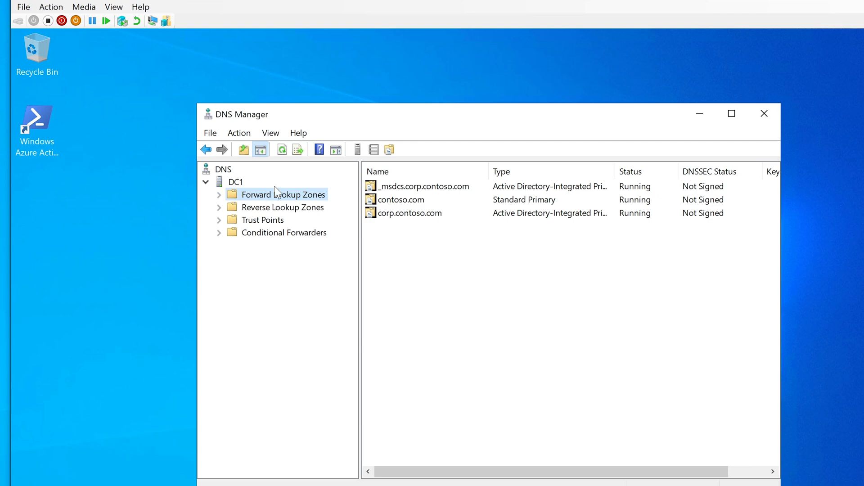
Expand Forward Lookup Zones and display the corp.contoso.com zone records.
mouse_move(379, 104)
mouse_down()
mouse_move(386, 129)
mouse_move(385, 117)
mouse_up()
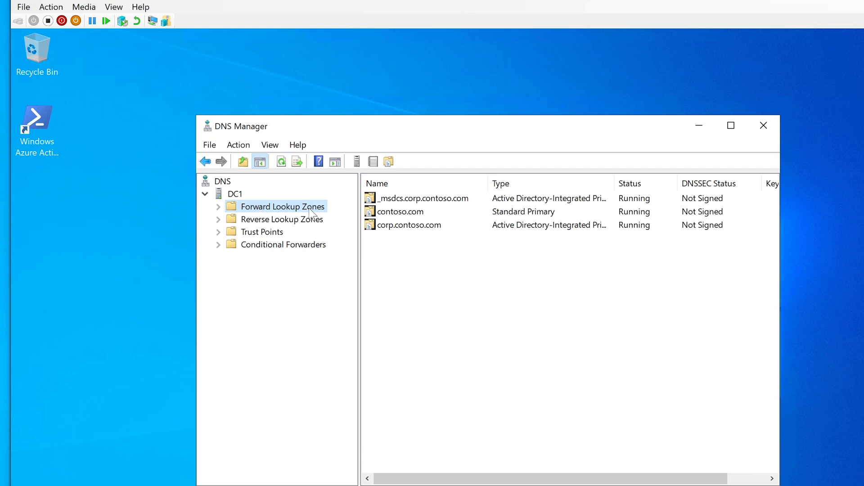
click(219, 207)
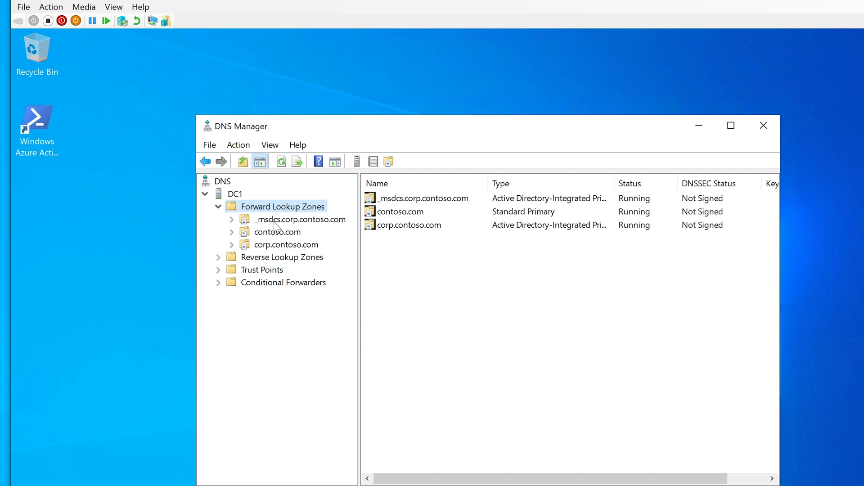
click(267, 248)
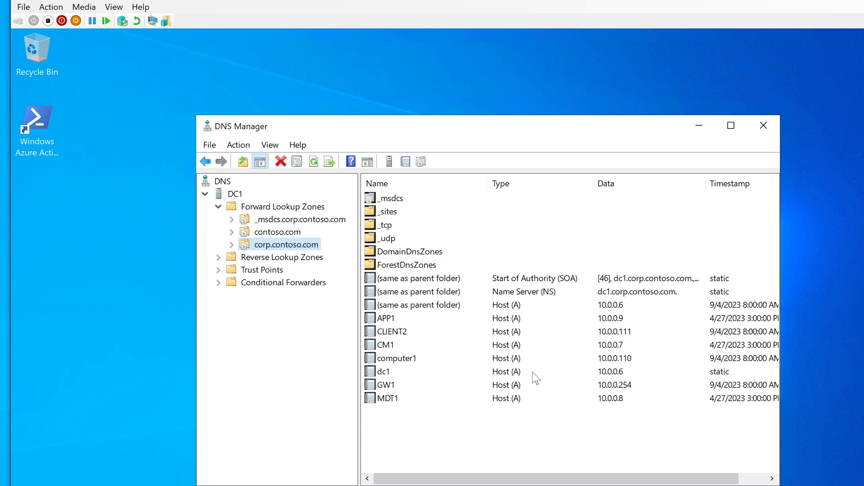
Set the corp.contoso.com record filter to names starting with printer1.
right_click(269, 245)
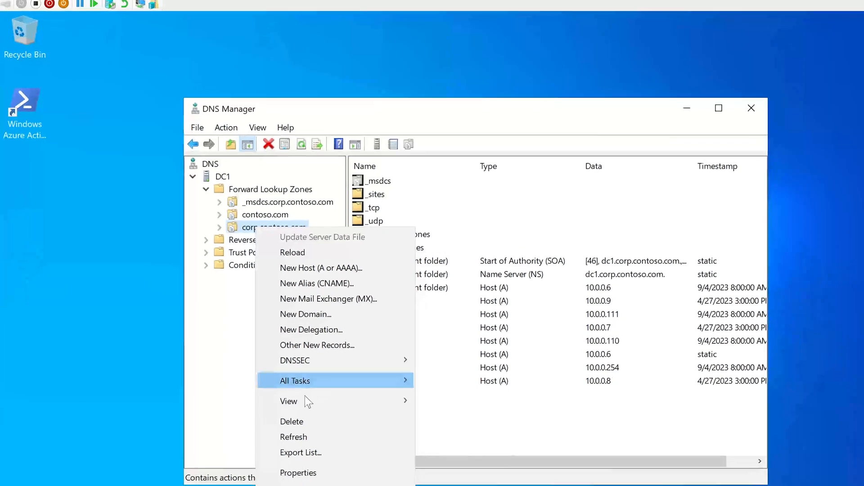
mouse_move(315, 418)
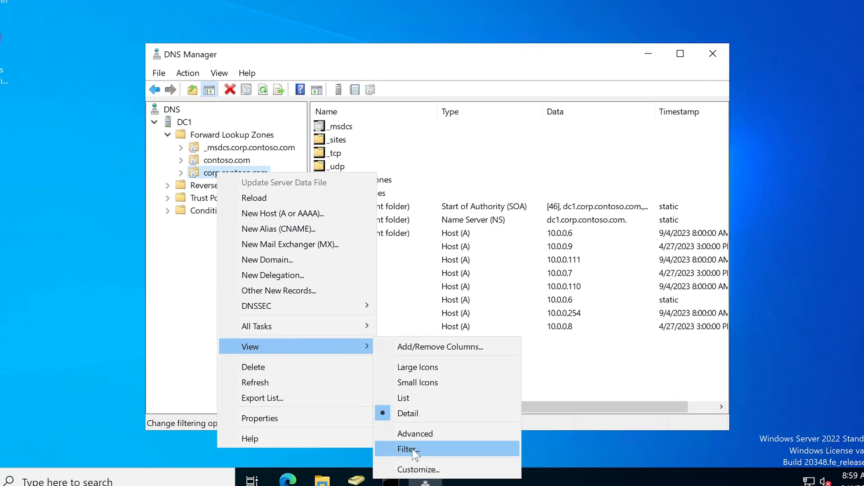
click(412, 451)
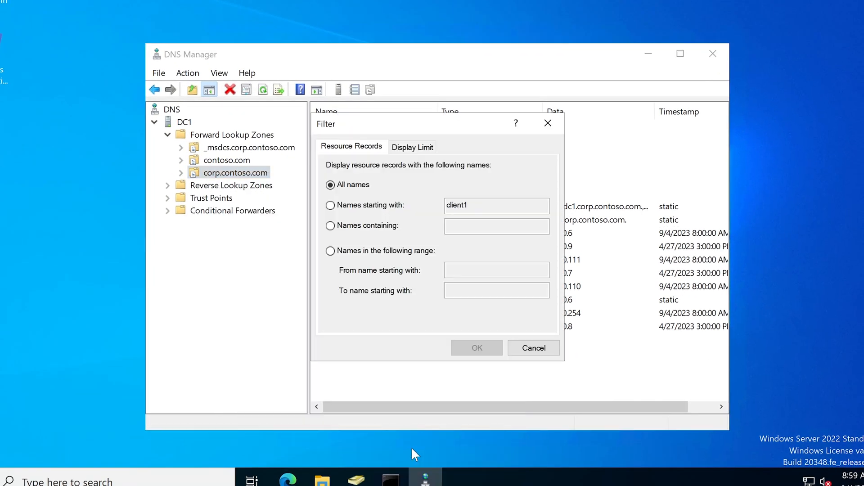
click(330, 204)
drag(491, 205, 388, 191)
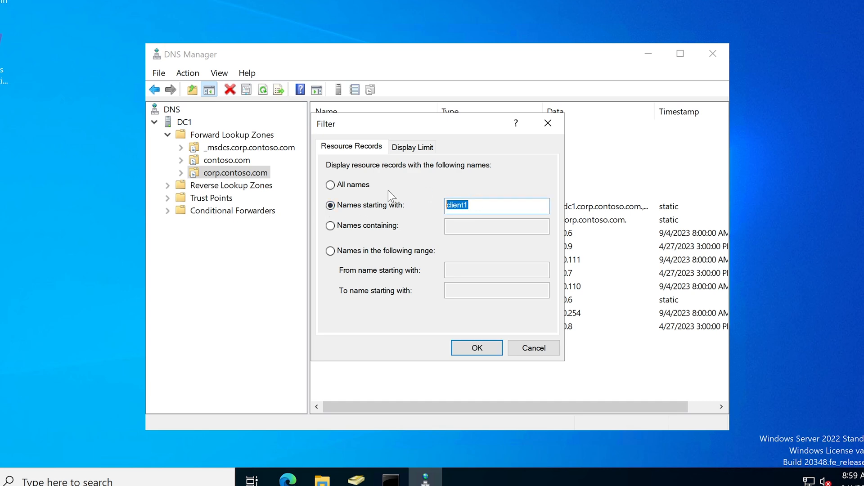
text(printer1)
click(486, 350)
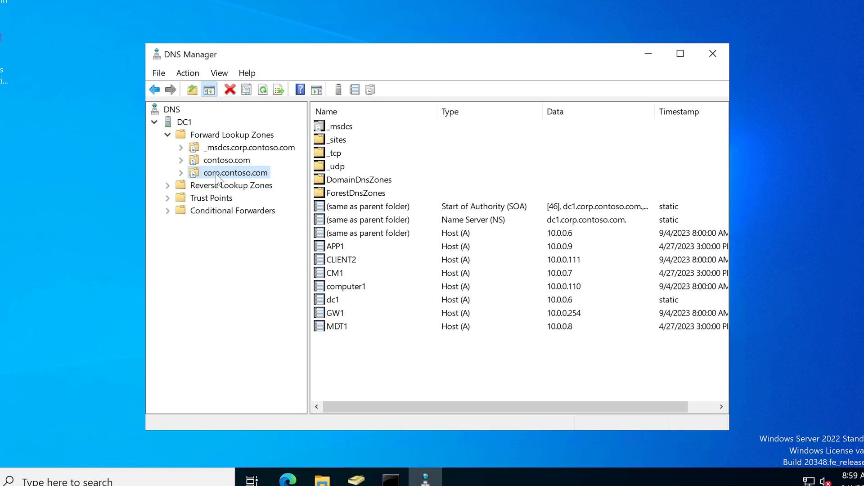
Refresh the zone and check that only the SOA and NS records remain.
right_click(234, 172)
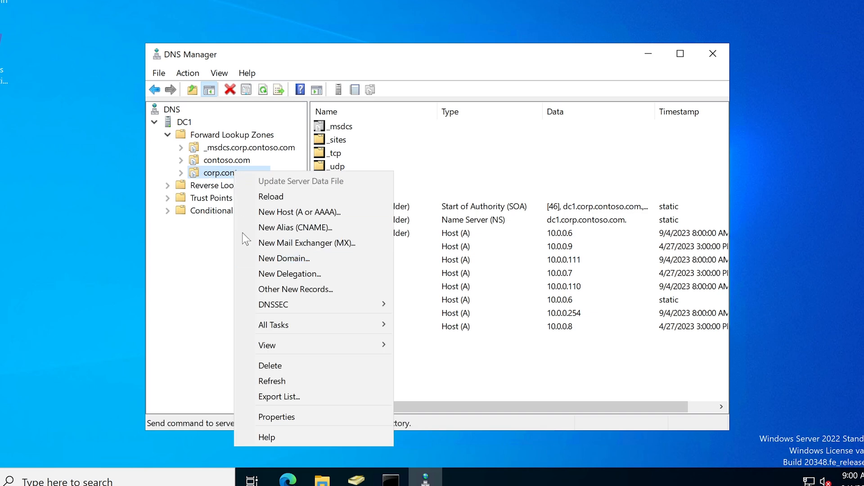
click(281, 382)
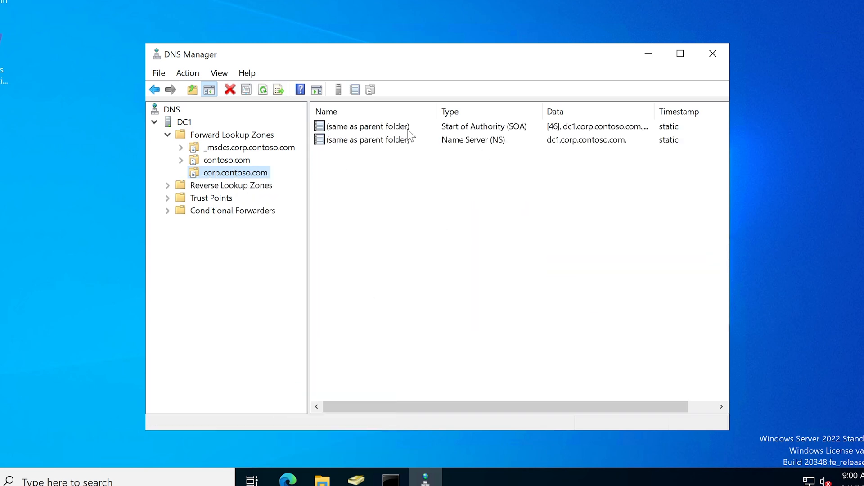
click(373, 163)
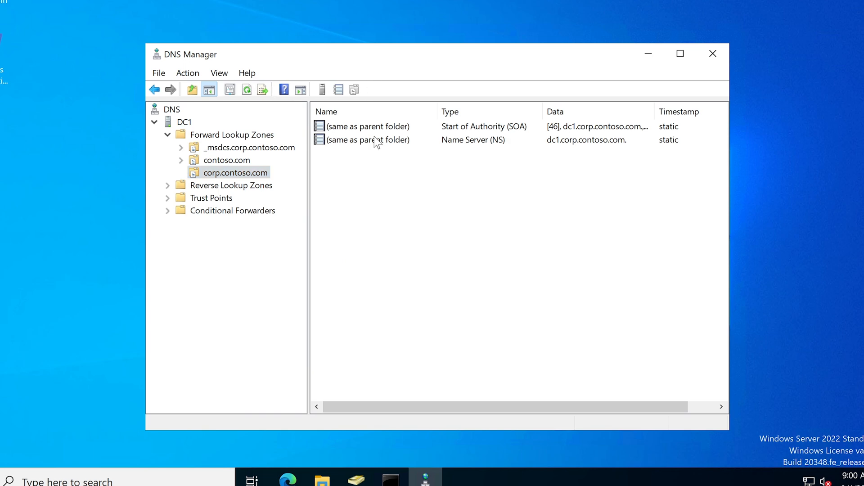
click(376, 143)
click(382, 126)
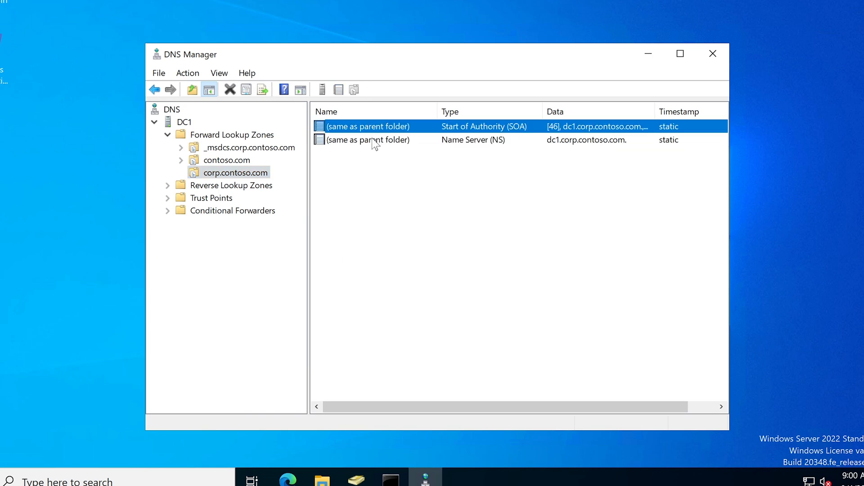
click(373, 140)
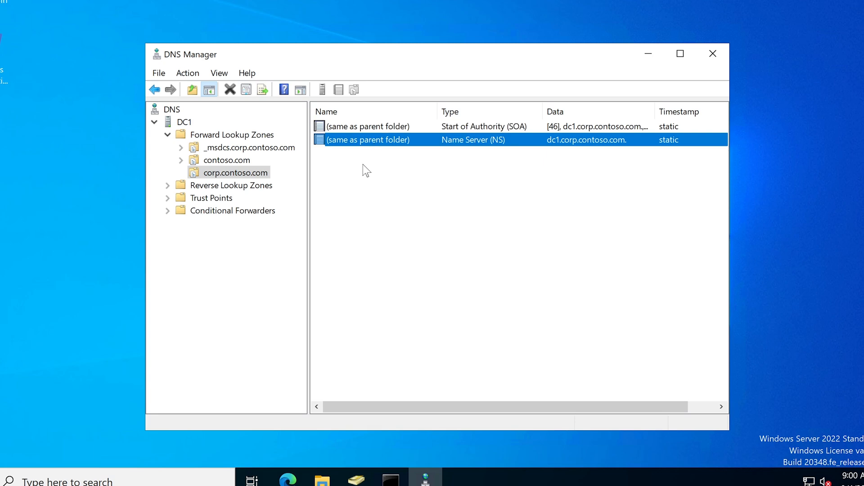
click(363, 165)
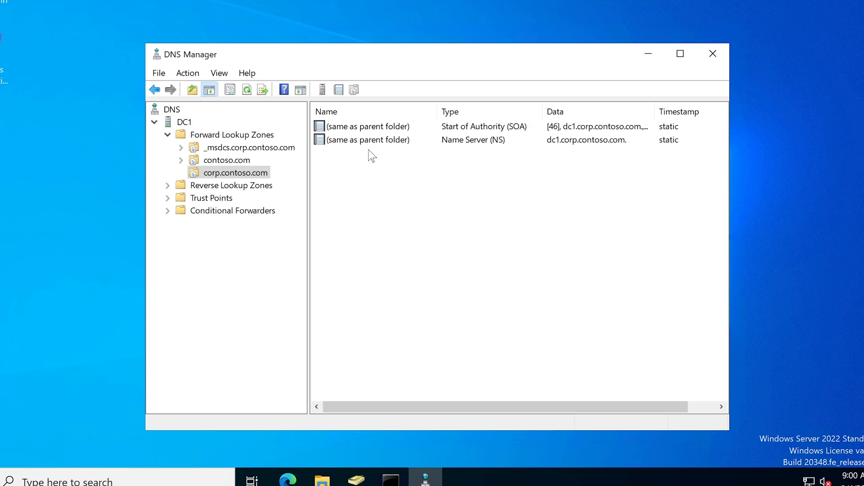
Change the zone's name filter from printer1 to client2.
right_click(212, 177)
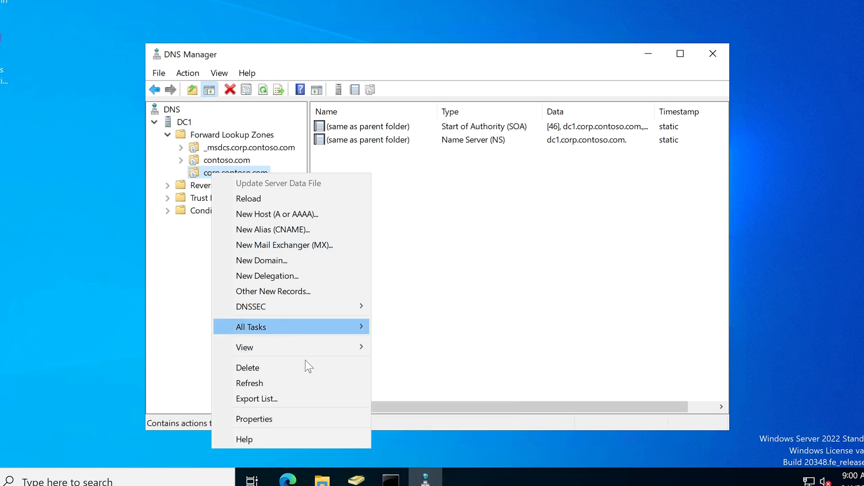
mouse_move(314, 347)
click(408, 449)
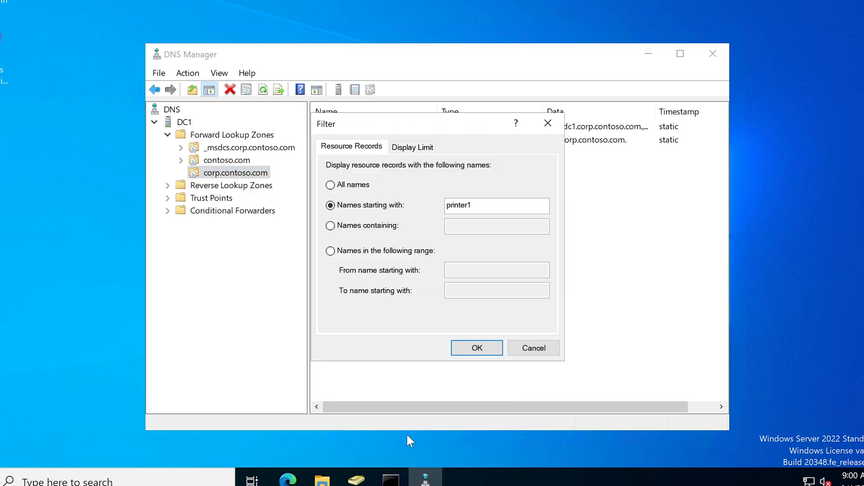
drag(487, 205, 327, 194)
text(client2)
drag(476, 205, 448, 205)
click(482, 203)
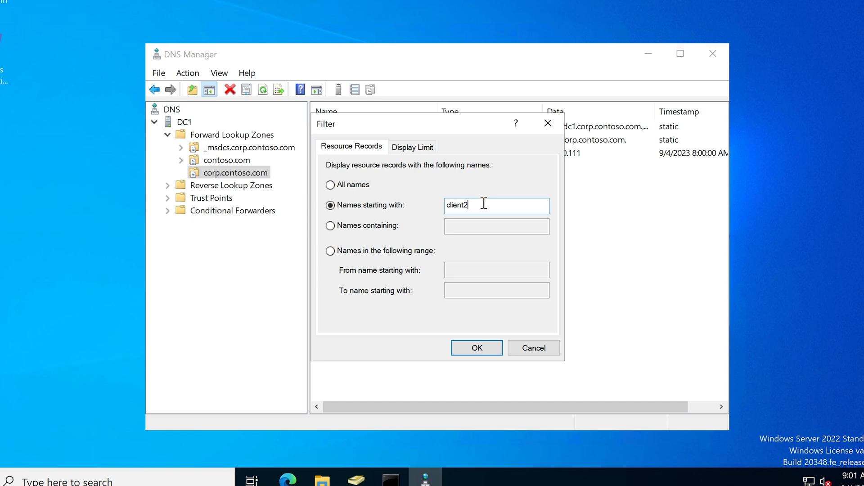
drag(484, 204, 433, 203)
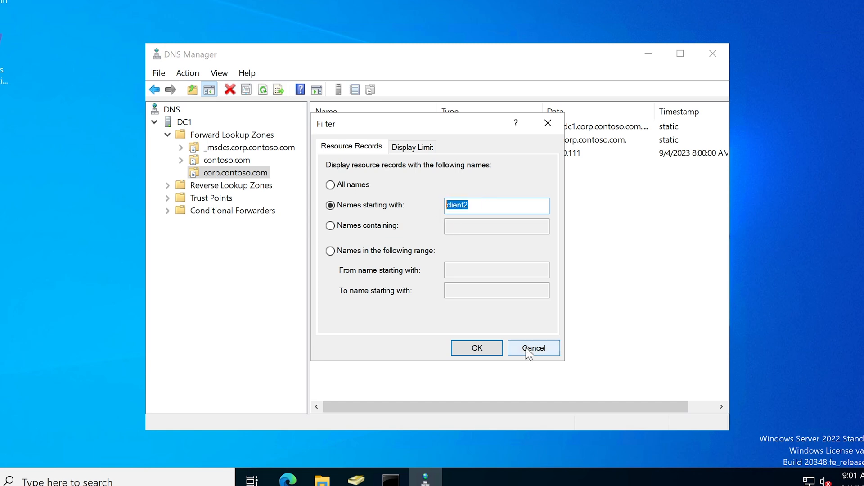
click(477, 349)
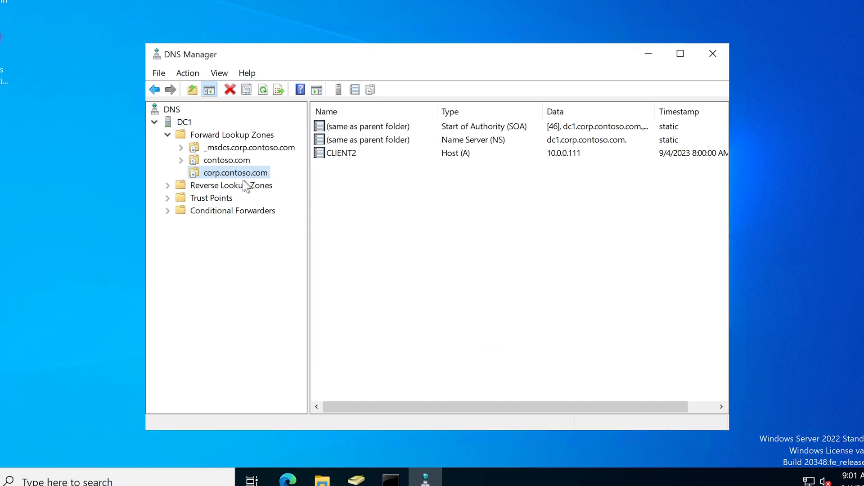
Refresh corp.contoso.com and select the CLIENT2 host record at 10.0.0.111.
right_click(211, 174)
click(264, 379)
click(356, 155)
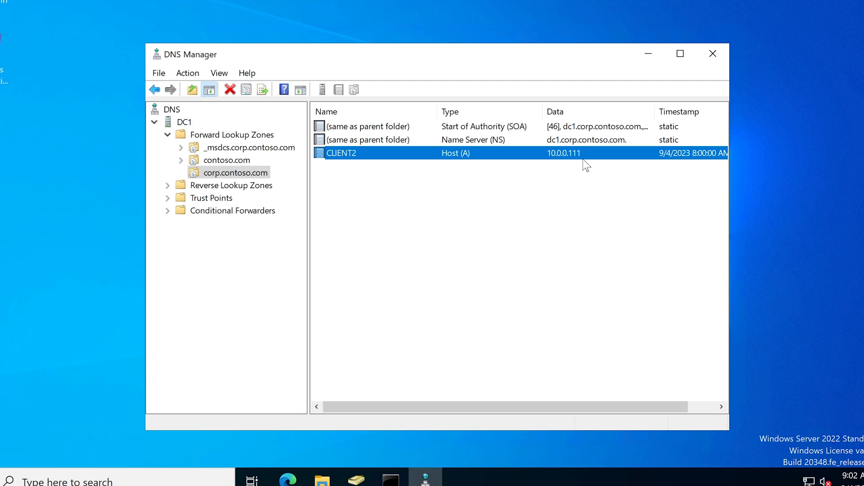
click(423, 167)
click(433, 157)
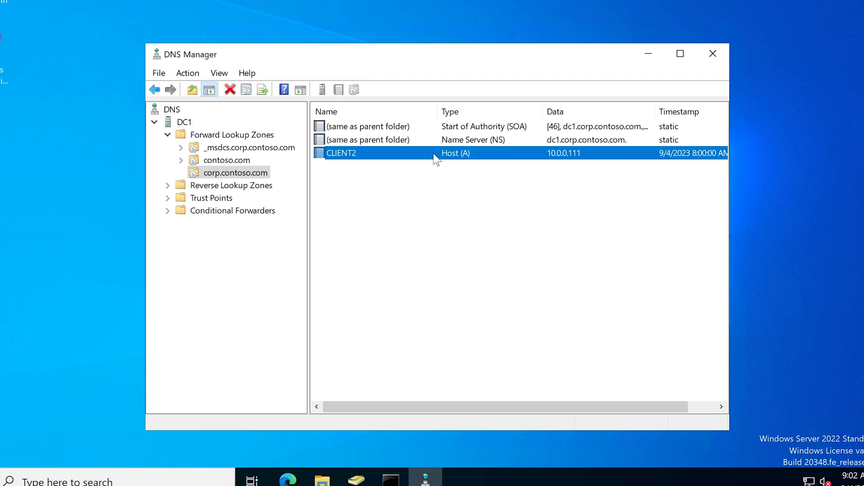
Minimize DNS Manager, glance at the Command Prompt ping results, then minimize it too.
click(634, 55)
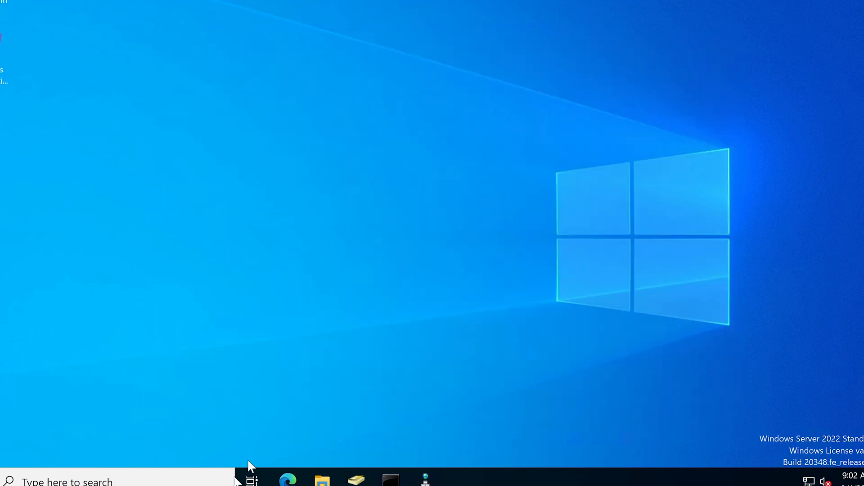
click(394, 480)
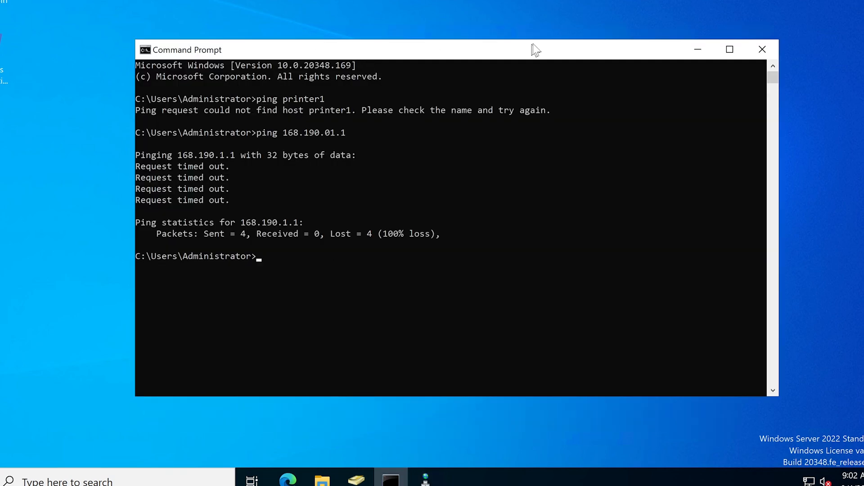
drag(454, 45, 462, 50)
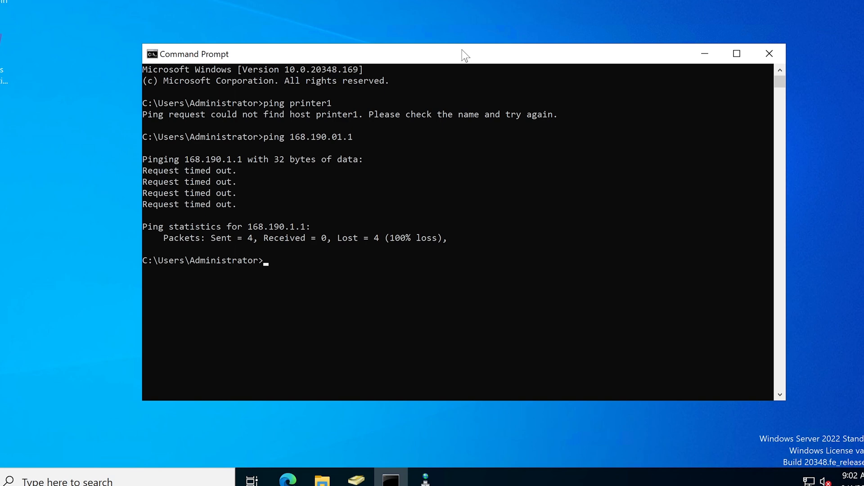
click(711, 51)
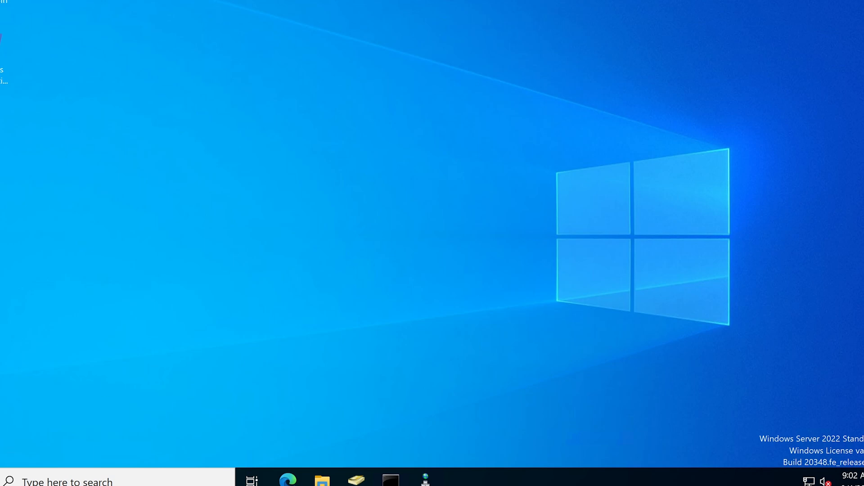
Browse the Windows Administrative Tools group in the Start menu.
key(super)
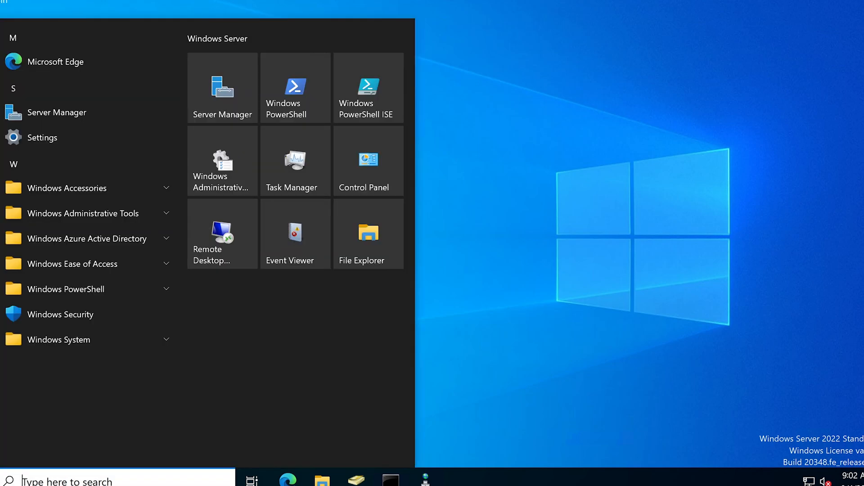
click(91, 210)
scroll(70, 372, down, 8)
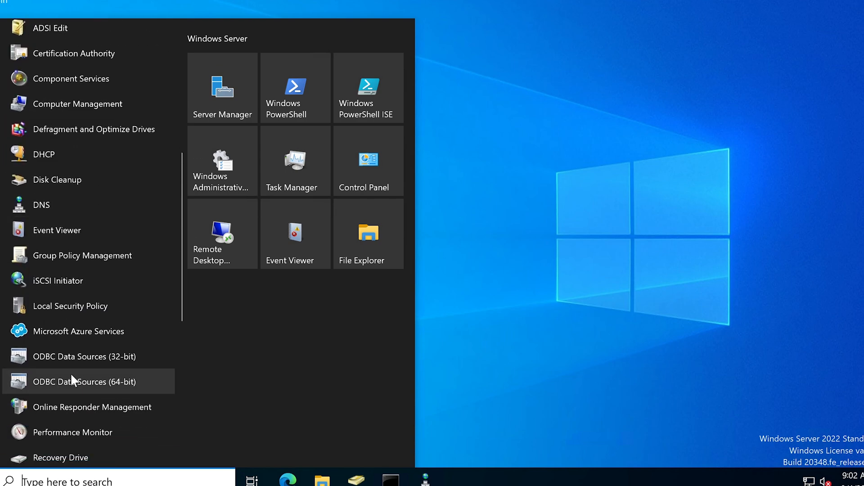
scroll(70, 372, down, 5)
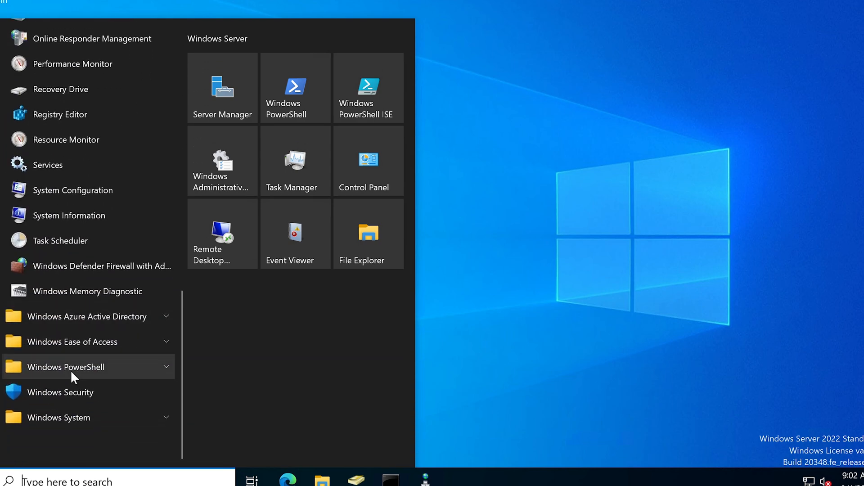
scroll(70, 370, up, 4)
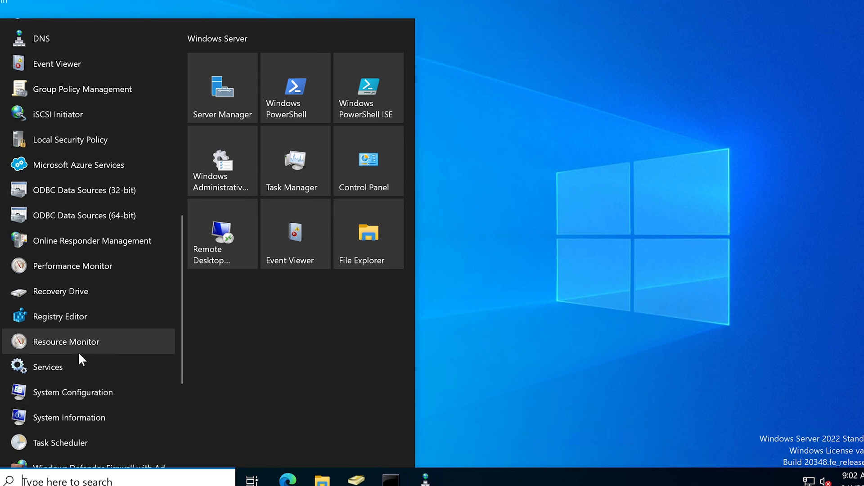
scroll(79, 354, down, 2)
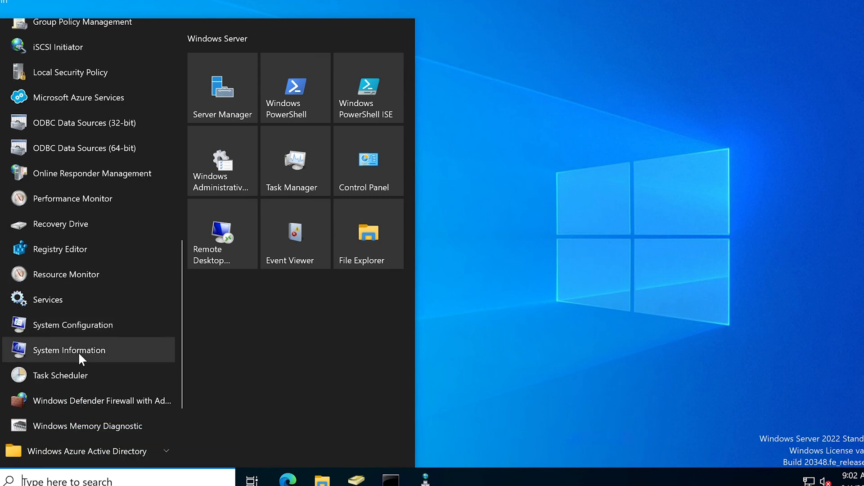
scroll(79, 354, up, 1)
scroll(79, 356, up, 5)
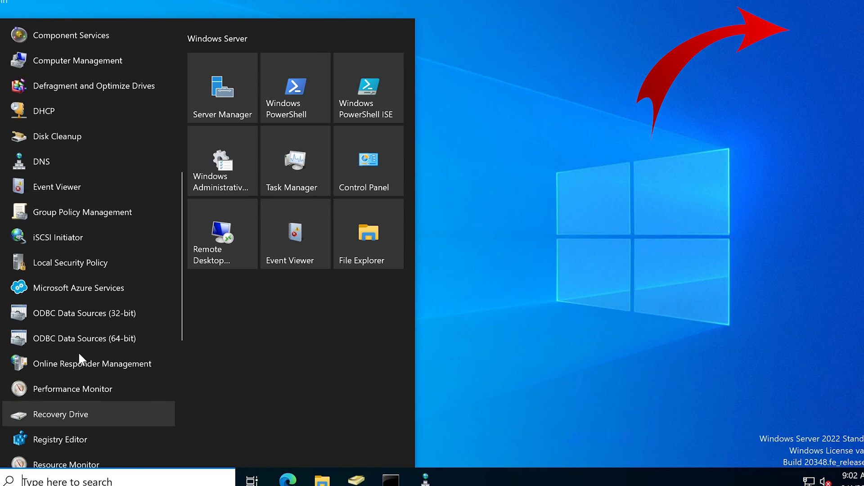
scroll(79, 354, up, 3)
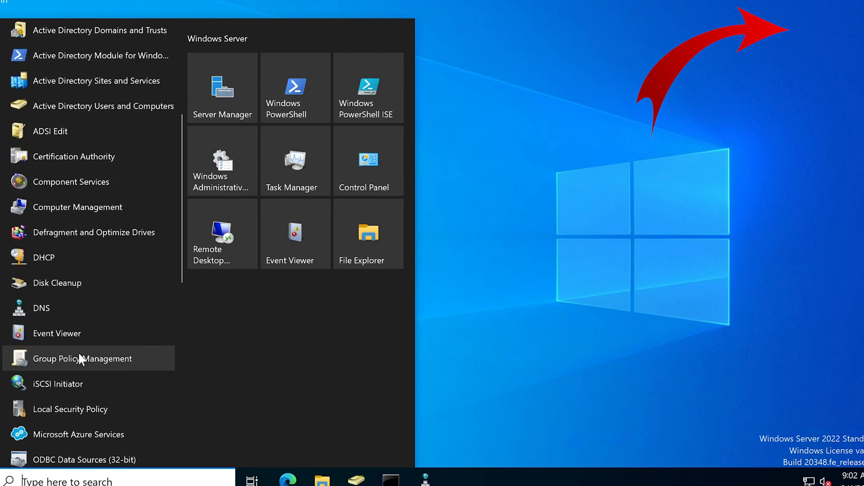
scroll(79, 355, up, 3)
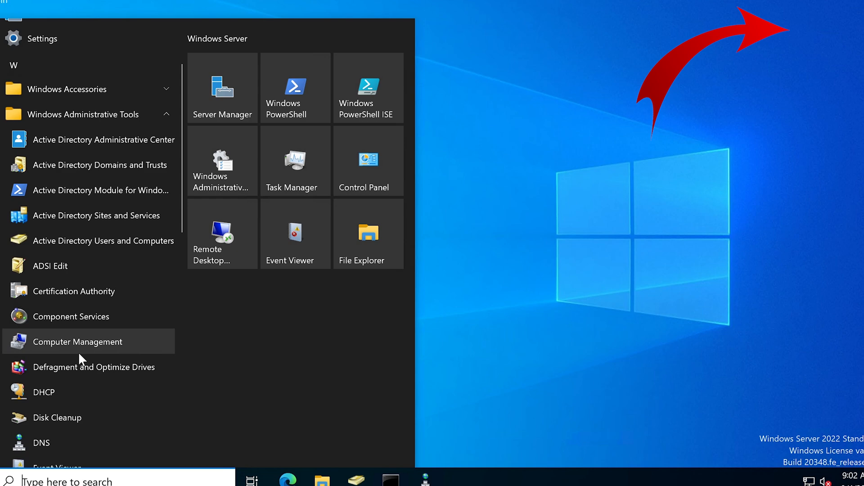
scroll(79, 354, down, 2)
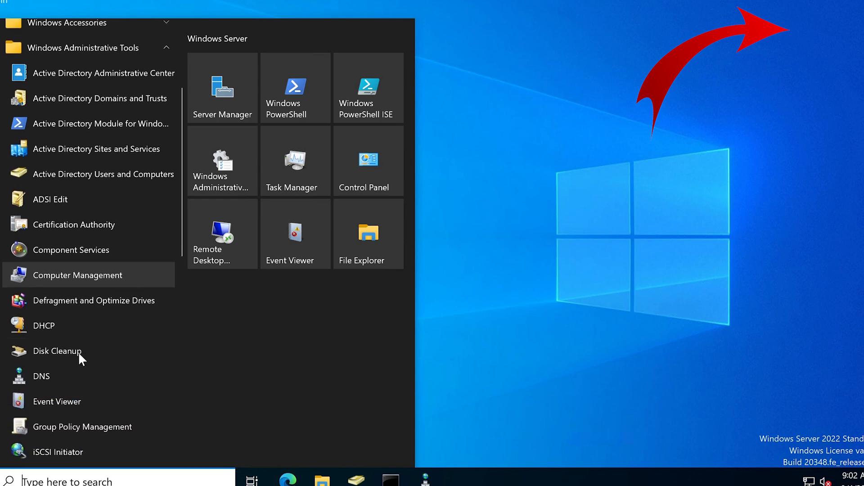
scroll(78, 352, down, 6)
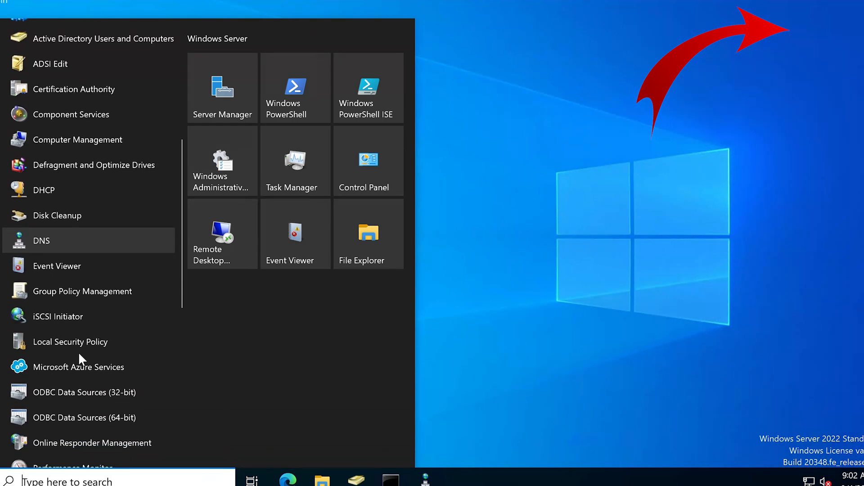
scroll(79, 357, down, 3)
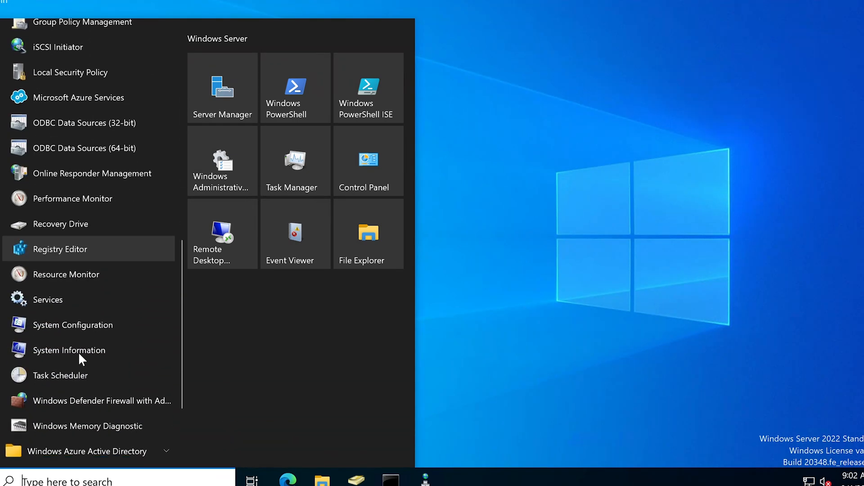
Search 'printer' in Start search, then clear the query.
click(81, 481)
text(printer)
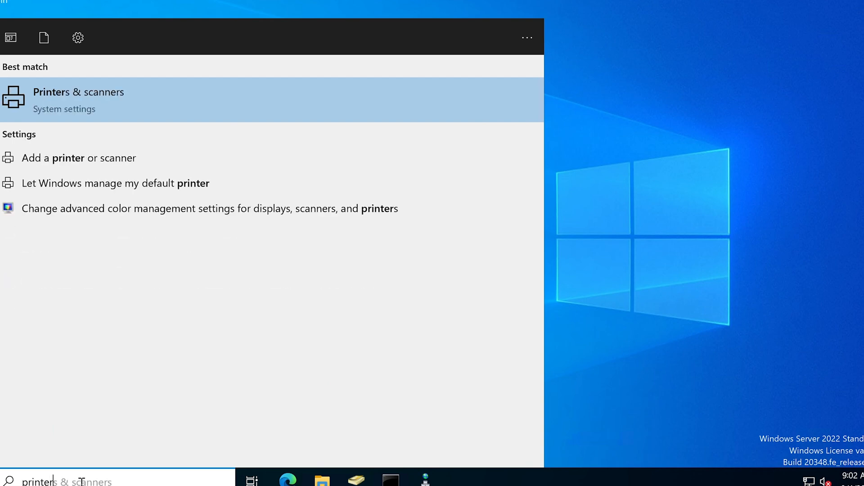
key(BackSpace)
key(BackSpace)
key(BackSpace)
key(BackSpace)
key(BackSpace)
key(BackSpace)
key(BackSpace)
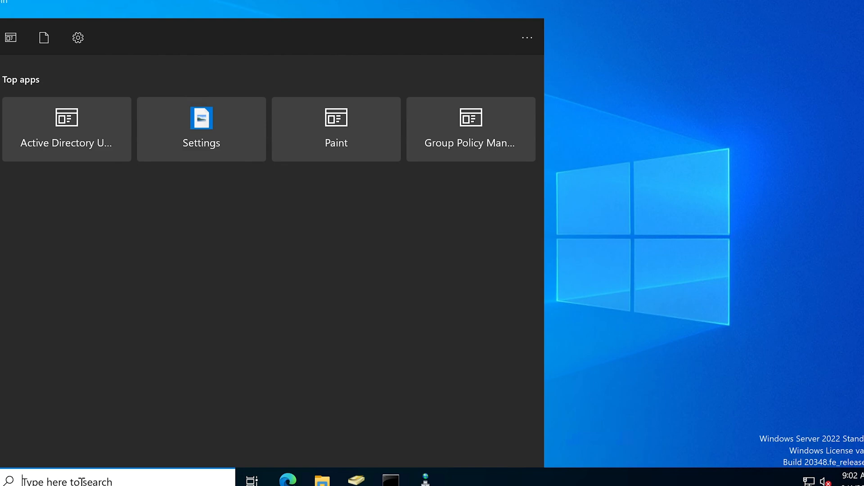
Launch Server Manager, dismiss the Admin Center prompt, and retry Add roles and features.
click(1, 481)
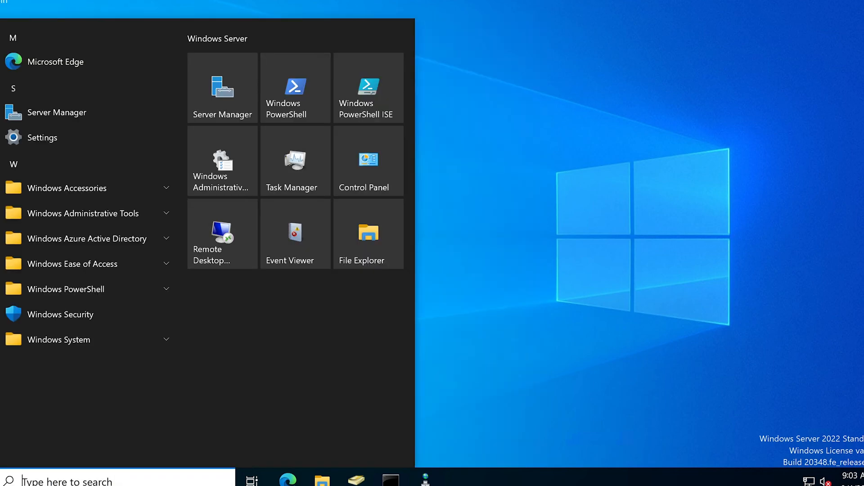
click(210, 99)
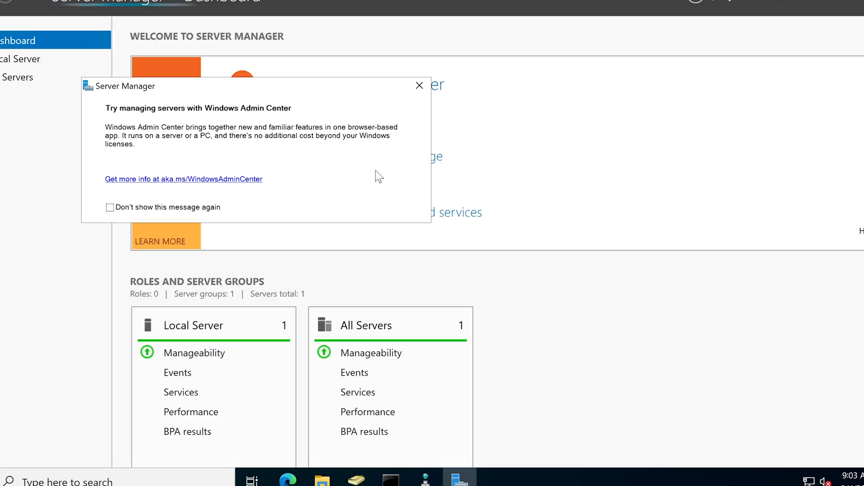
click(419, 85)
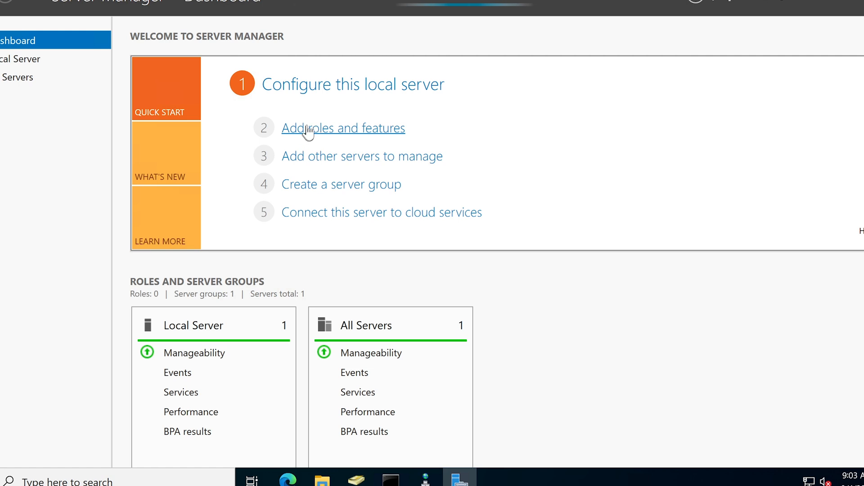
click(329, 129)
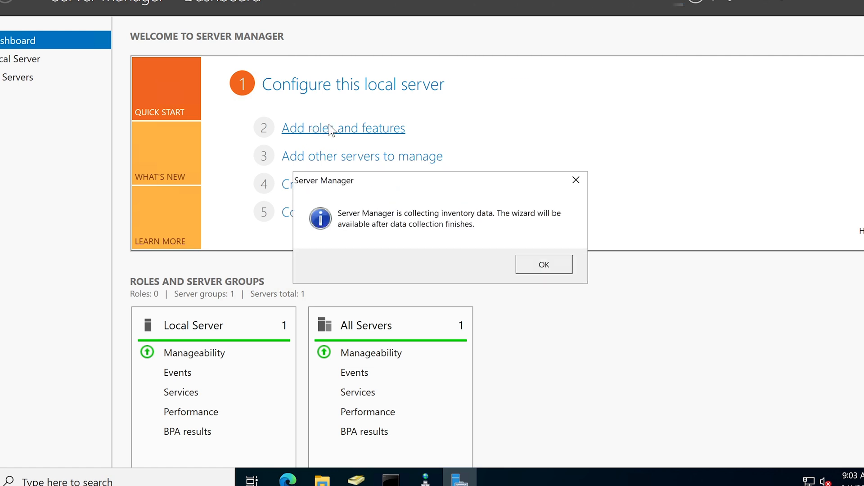
click(545, 265)
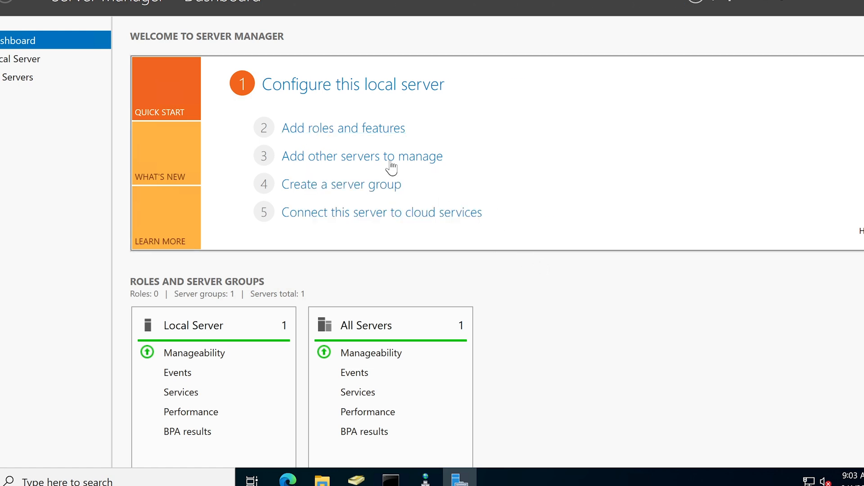
click(367, 130)
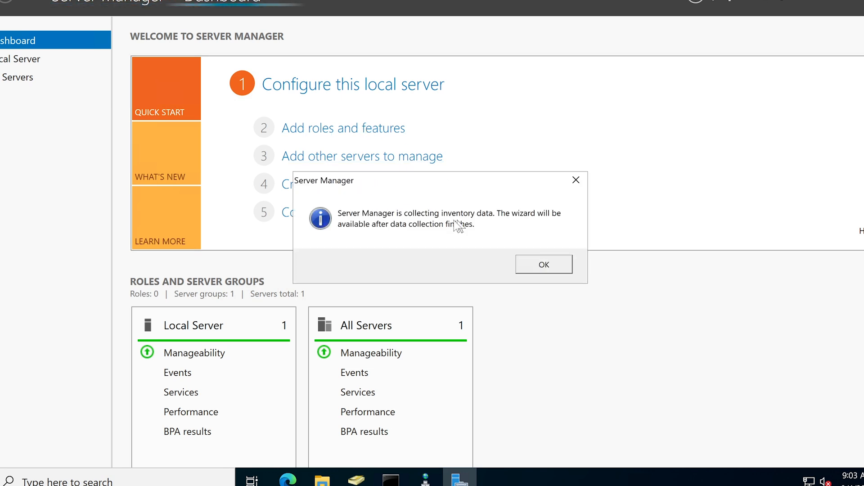
Step the wizard to Server Roles and check Print and Document Services with its tools.
click(544, 265)
click(384, 131)
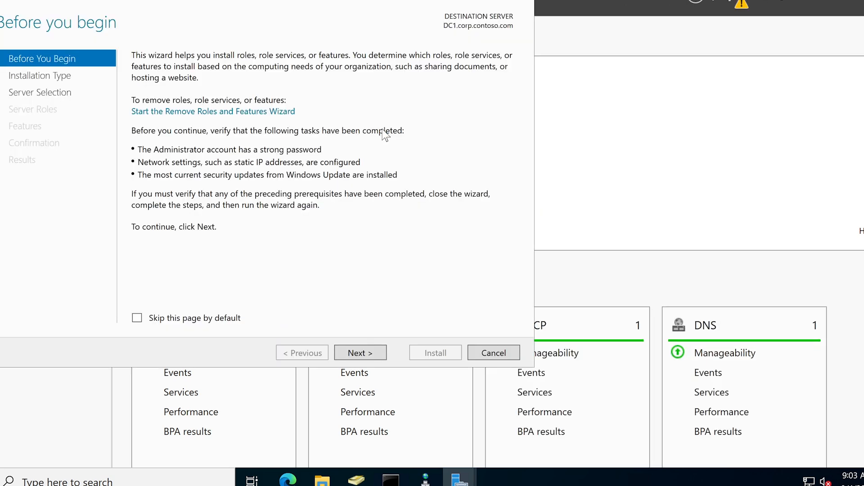
click(352, 354)
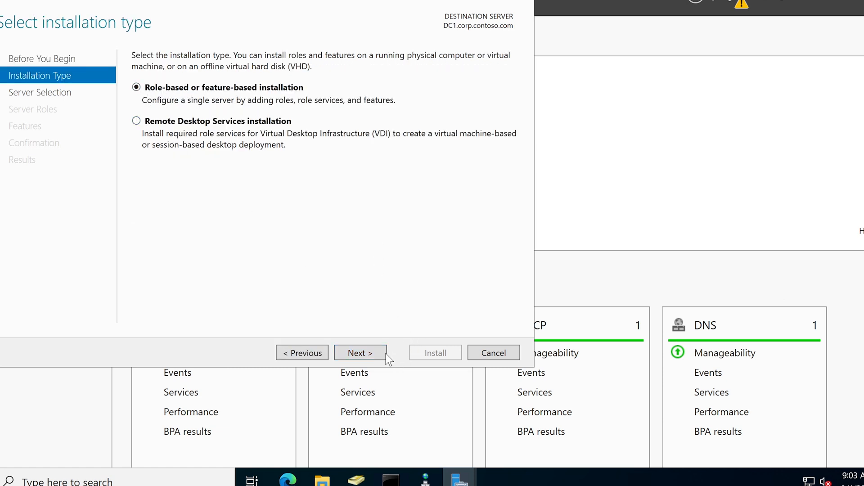
click(362, 354)
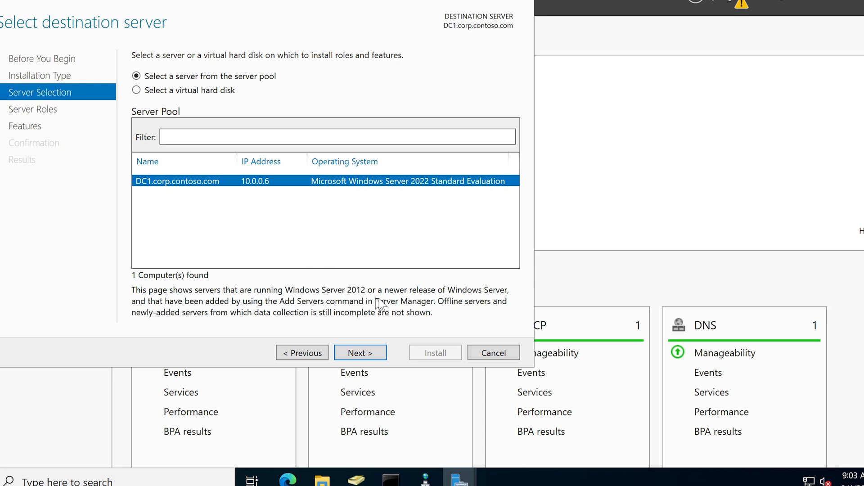
click(373, 354)
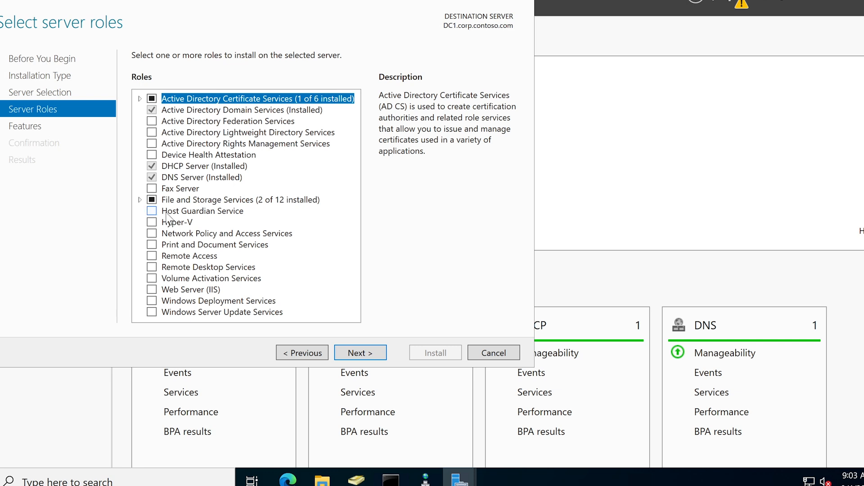
click(153, 246)
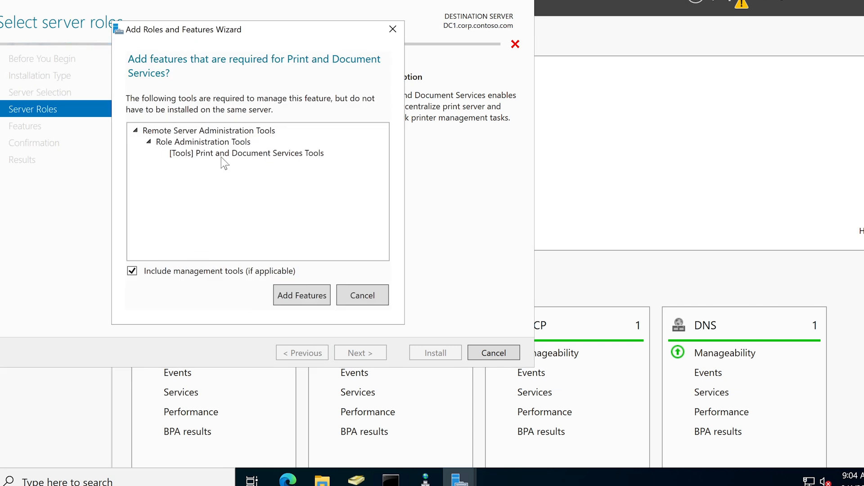
click(312, 295)
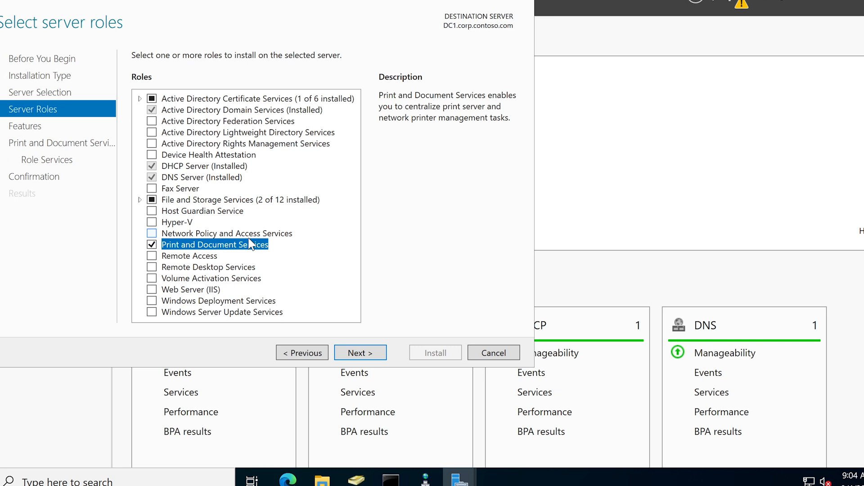
Add Internet Printing to the Print Server role services, including its required features.
click(366, 353)
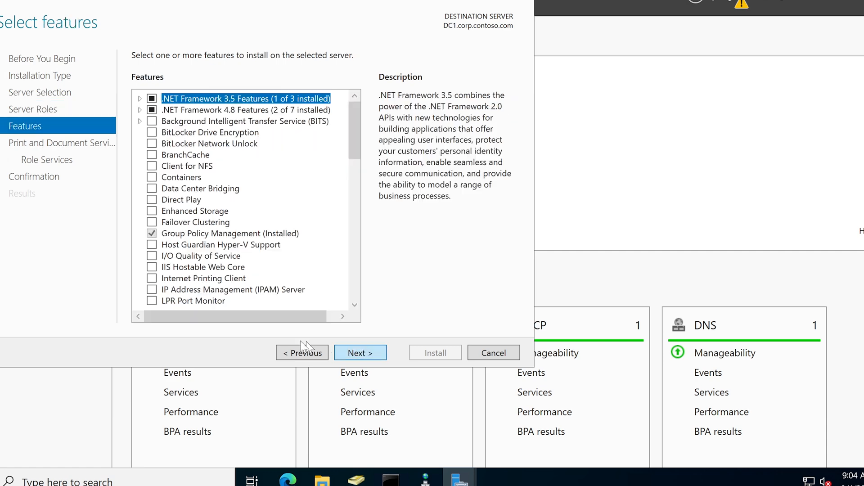
click(367, 354)
click(362, 353)
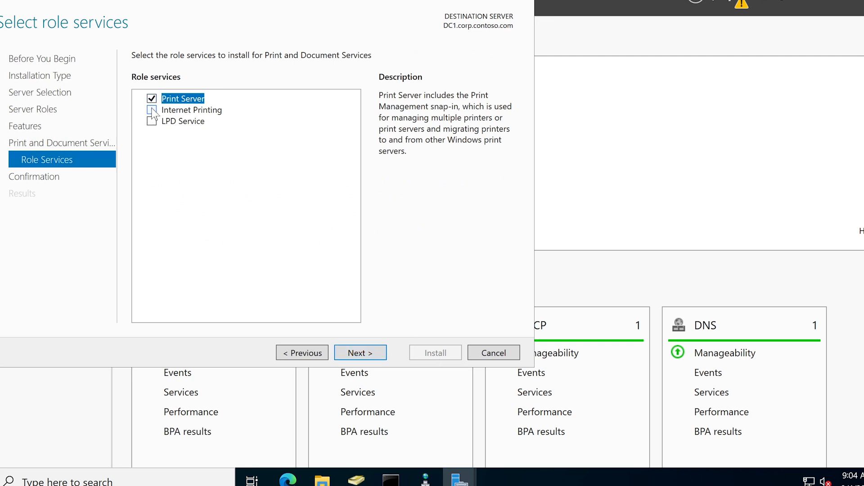
click(192, 111)
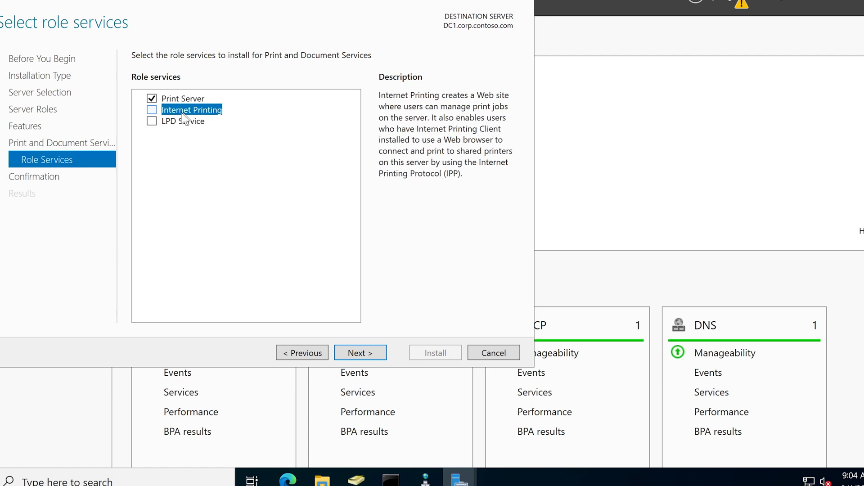
click(152, 109)
click(309, 288)
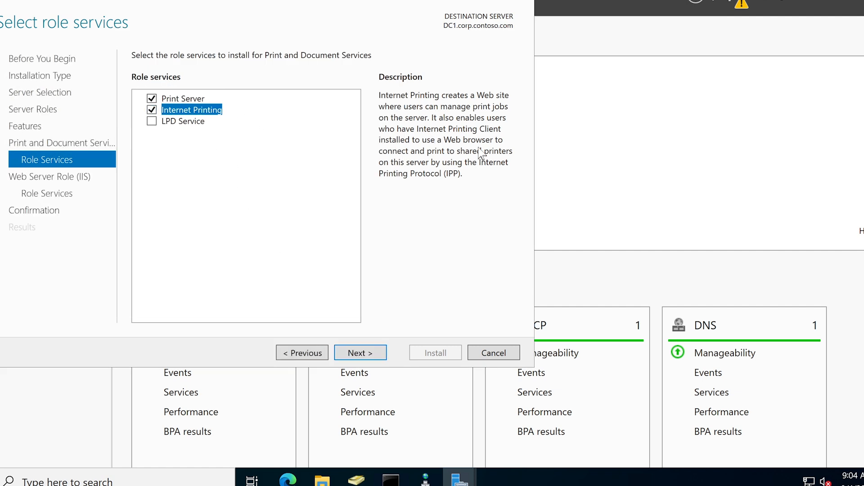
Accept the default Web Server (IIS) role services and start the installation.
click(357, 355)
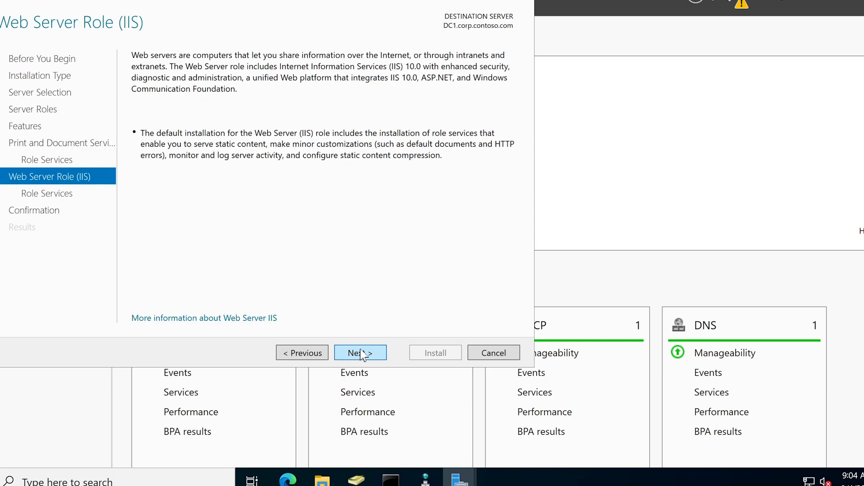
click(372, 353)
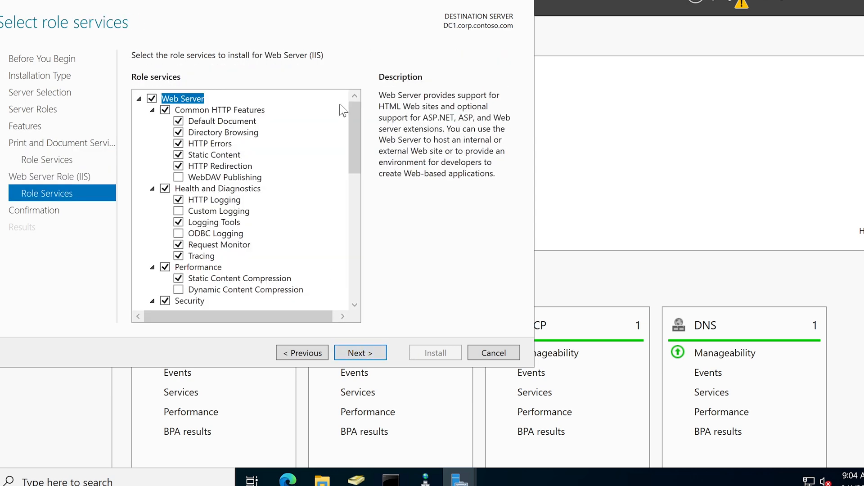
drag(351, 113, 383, 336)
click(371, 352)
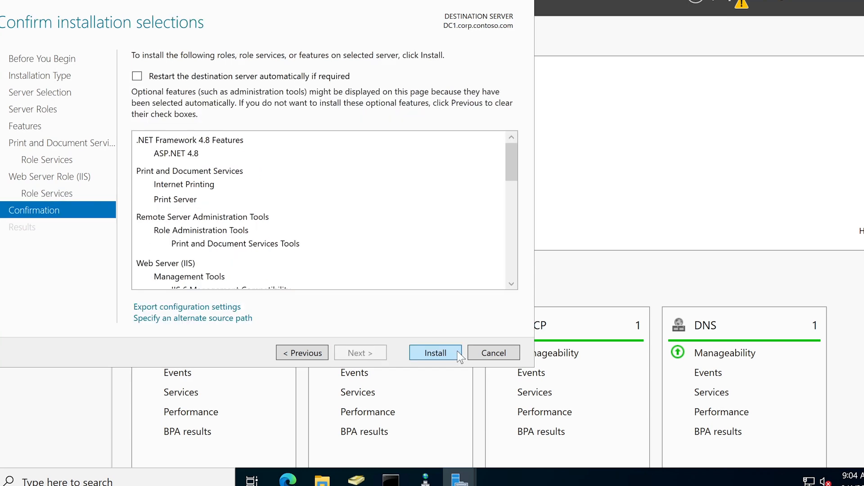
click(436, 353)
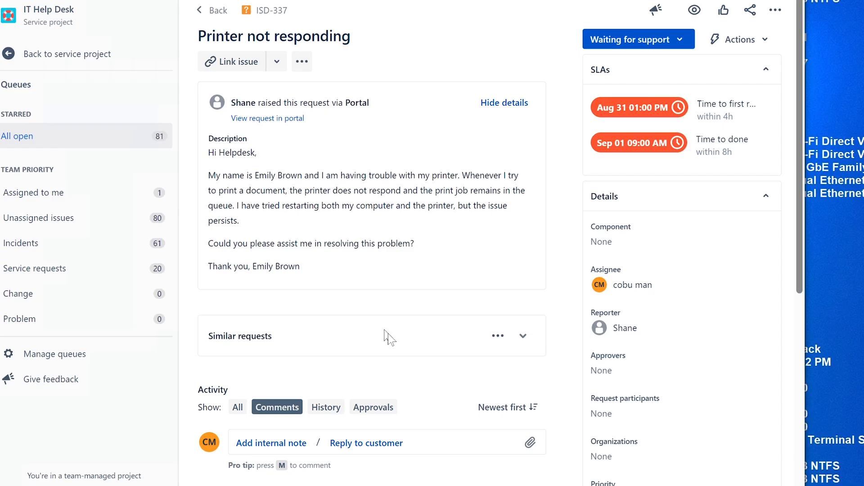
Begin a customer reply: 'If this is a network printer, please make sure it is configured correctly.'.
click(367, 443)
text(If this is a n)
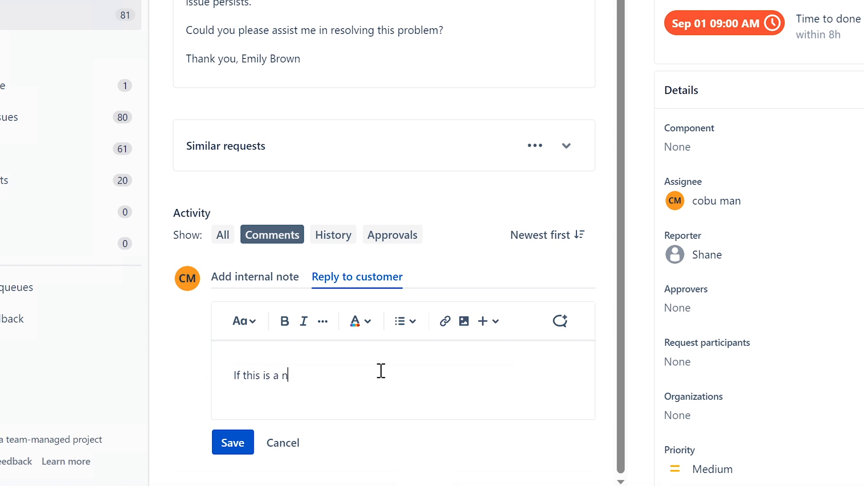
text(etwork pritne)
key(BackSpace)
key(BackSpace)
text(nter. )
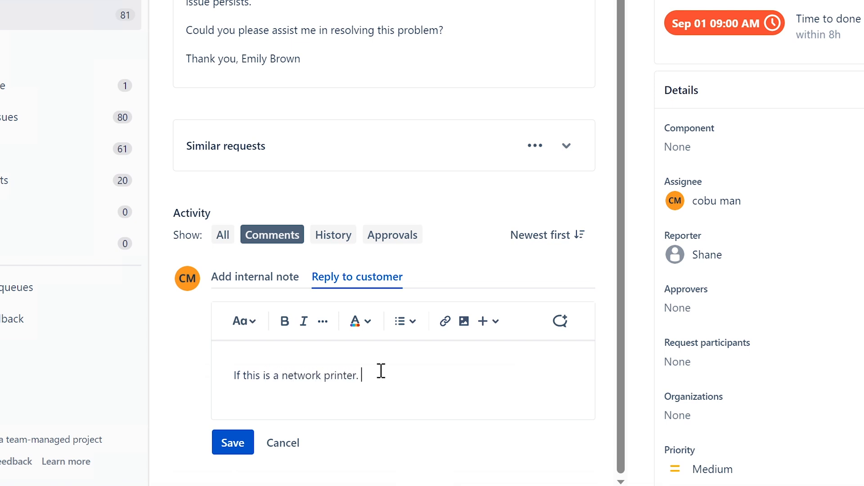
key(BackSpace)
key(BackSpace)
text(, please make s)
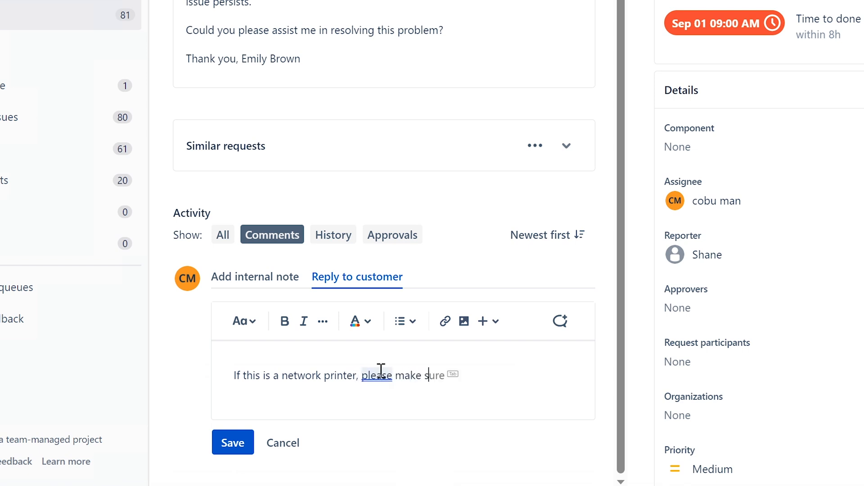
text(ure it is configured c)
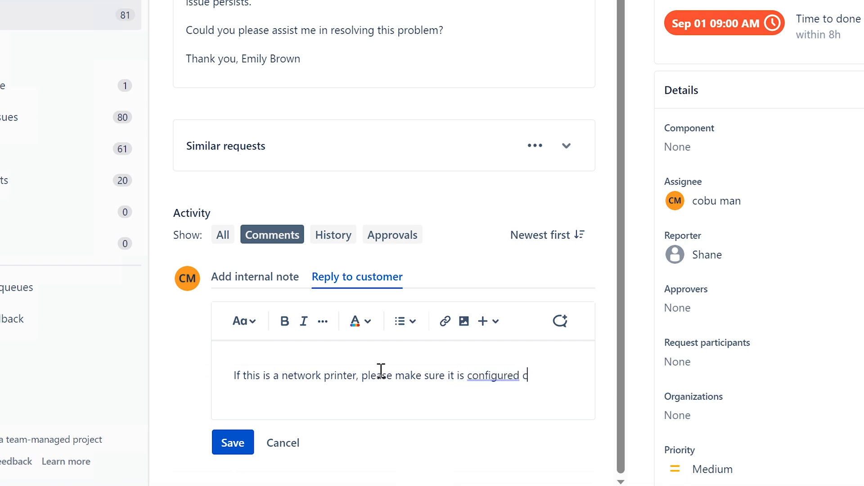
text(orrectly.)
key(shift+Return)
Add advice to check DNS, DHCP and Print Server settings and printer errors like low toner, then save.
text(Check)
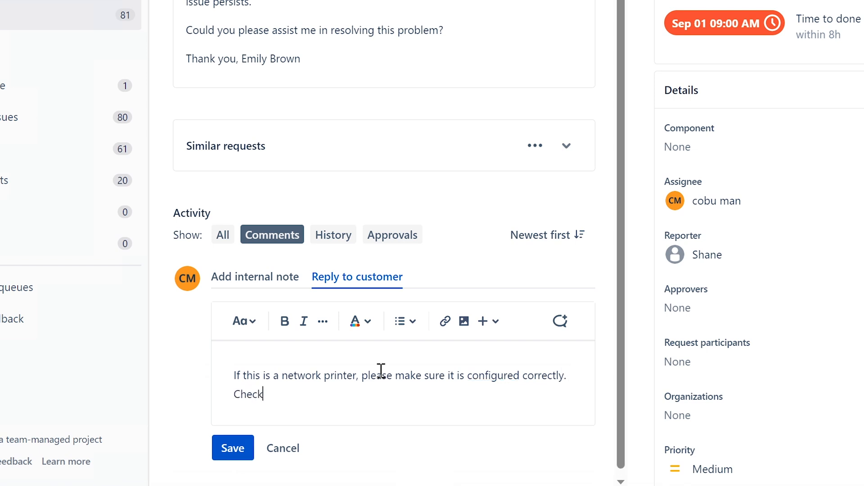
text( DNS, DHCP)
text(and Printer)
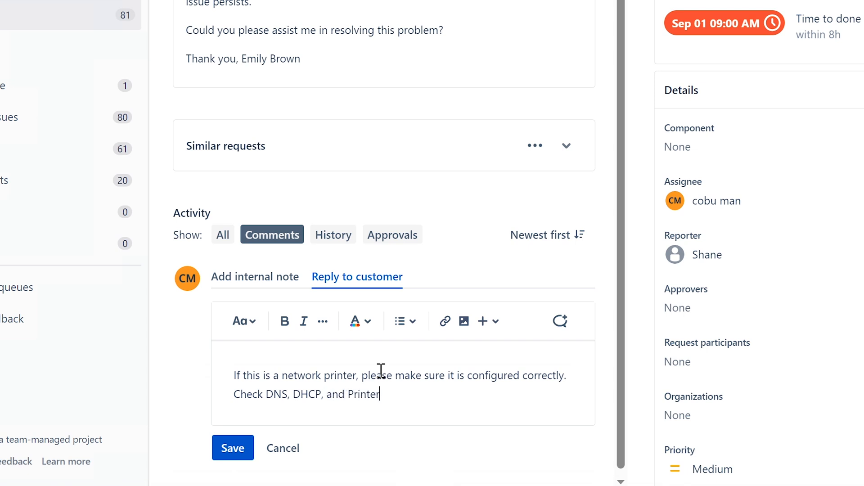
key(BackSpace)
key(BackSpace)
text( Server settings. )
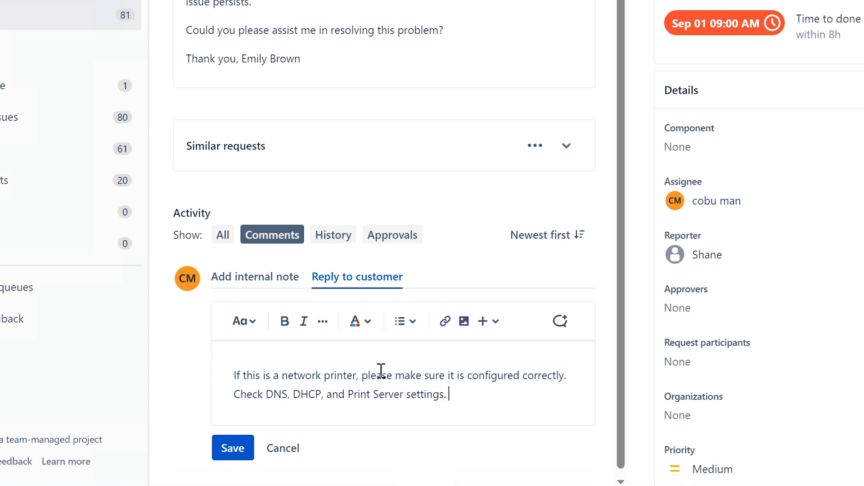
text(Other)
text(wise, if you)
key(BackSpace)
key(BackSpace)
key(BackSpace)
text(there is an )
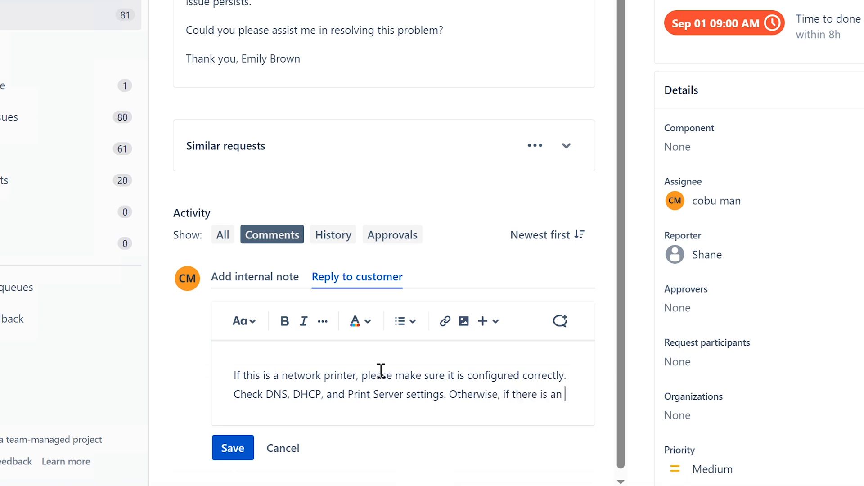
text(error on the pr)
text(inter itse)
text(fl)
key(BackSpace)
key(BackSpace)
text(lf... )
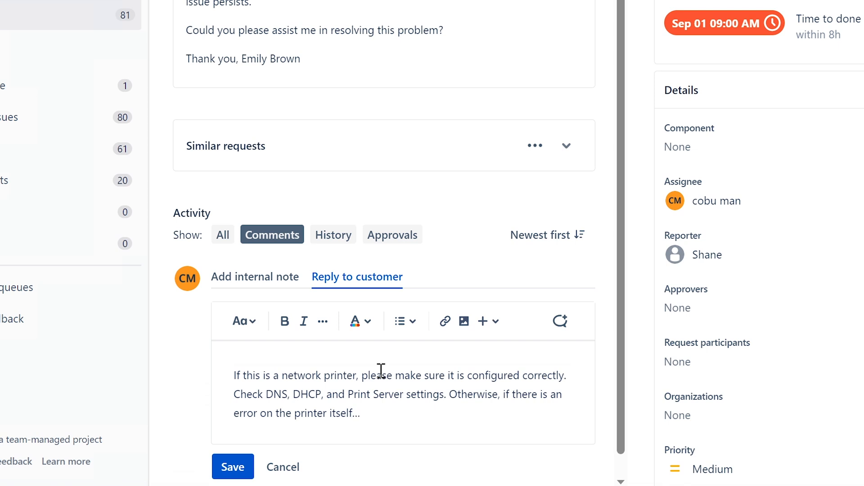
text(for example, out of toner a)
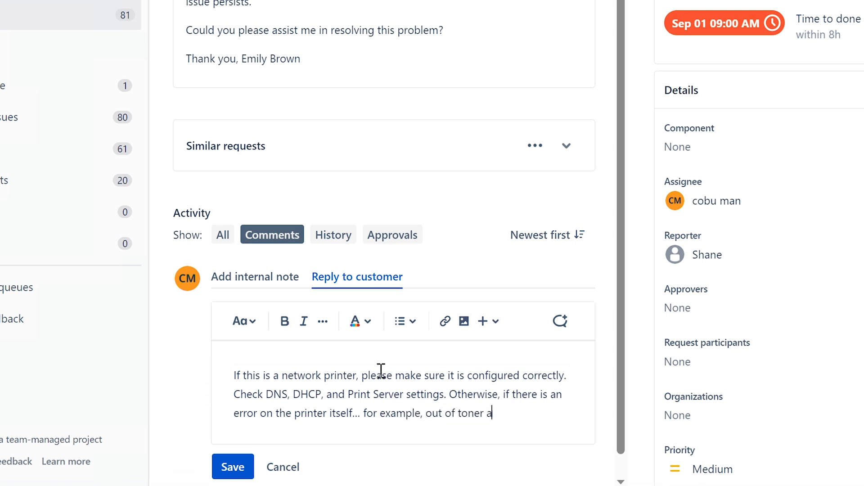
text(nd such... this could )
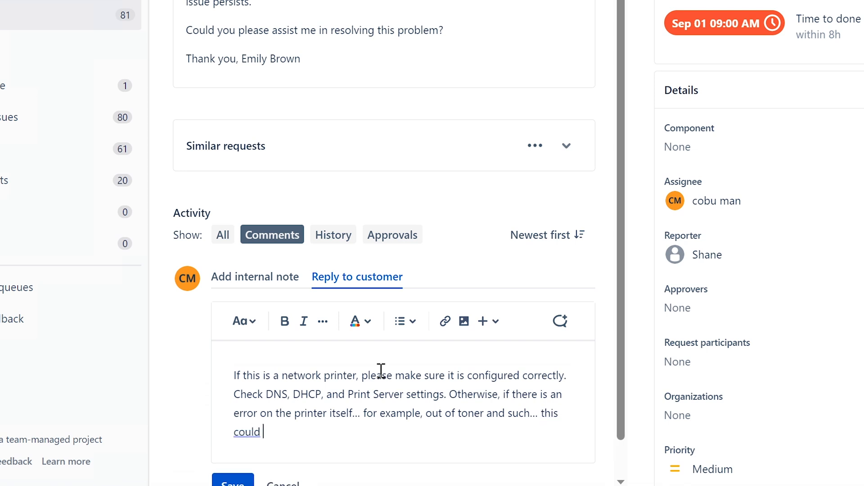
text(place the printer in)
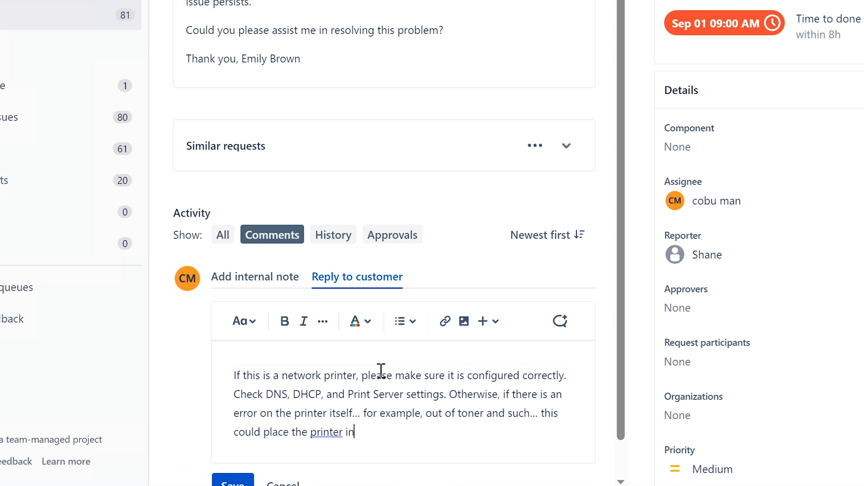
text( offline state.)
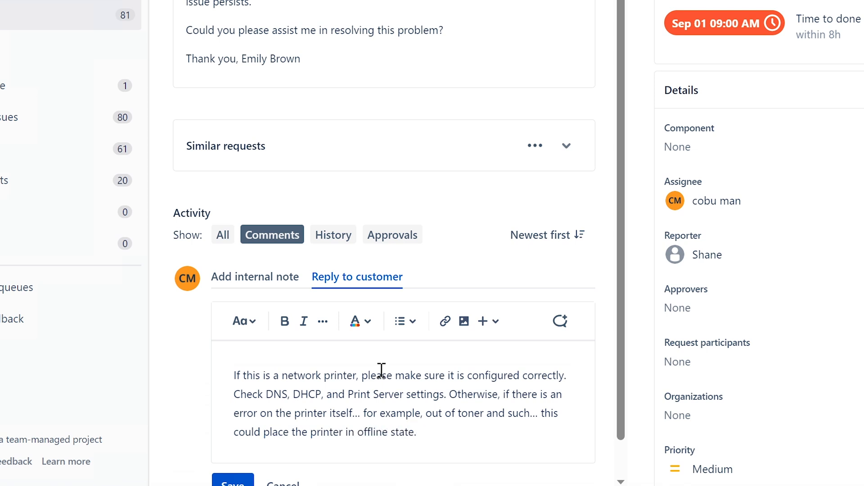
scroll(546, 419, down, 1)
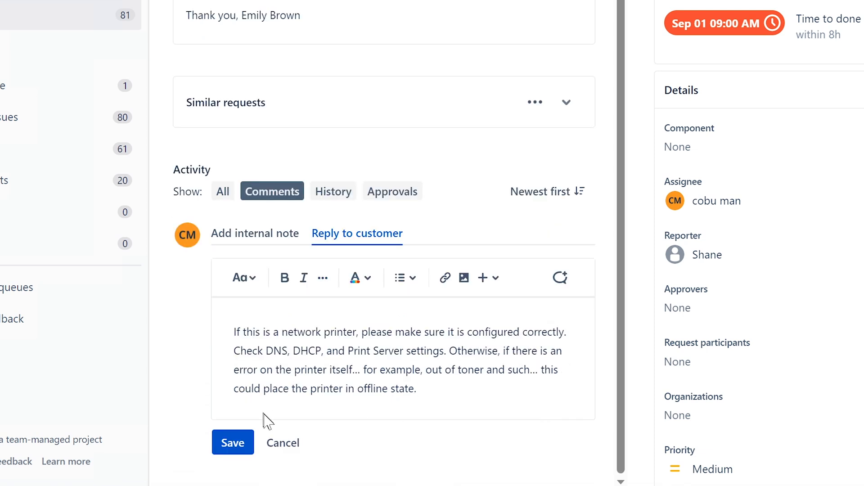
click(226, 444)
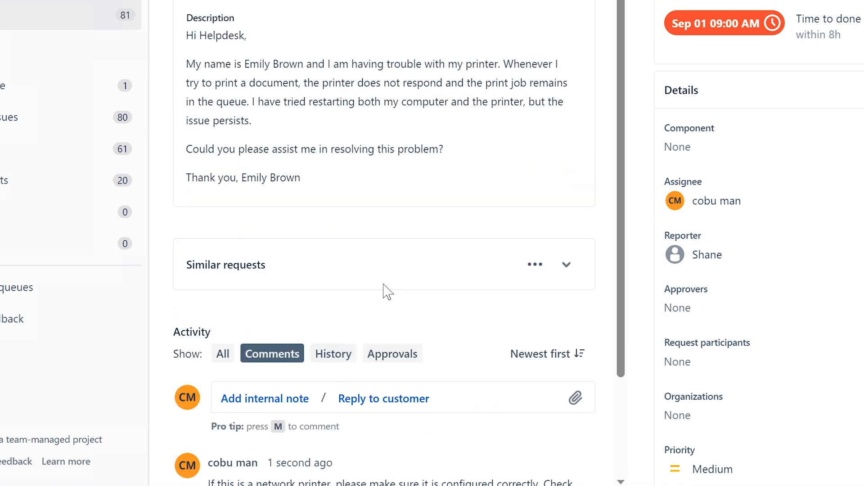
Set ISD-337's status to Complete and go to the Unassigned issues queue.
click(671, 14)
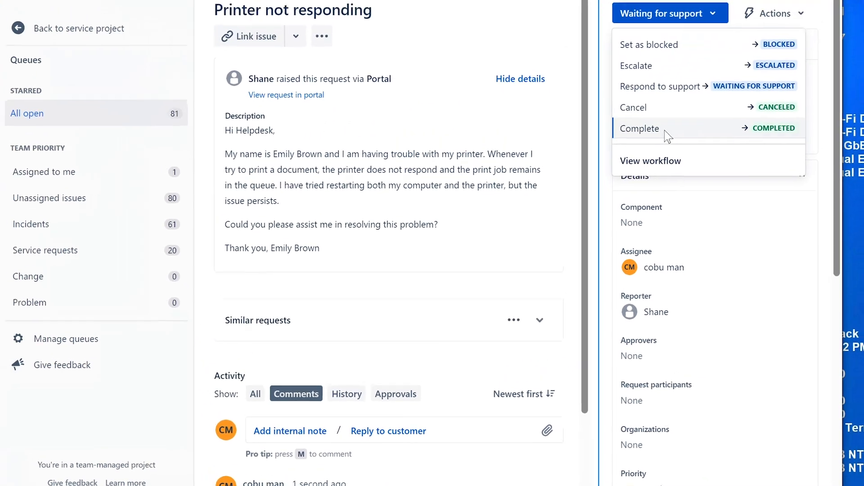
click(666, 130)
click(50, 204)
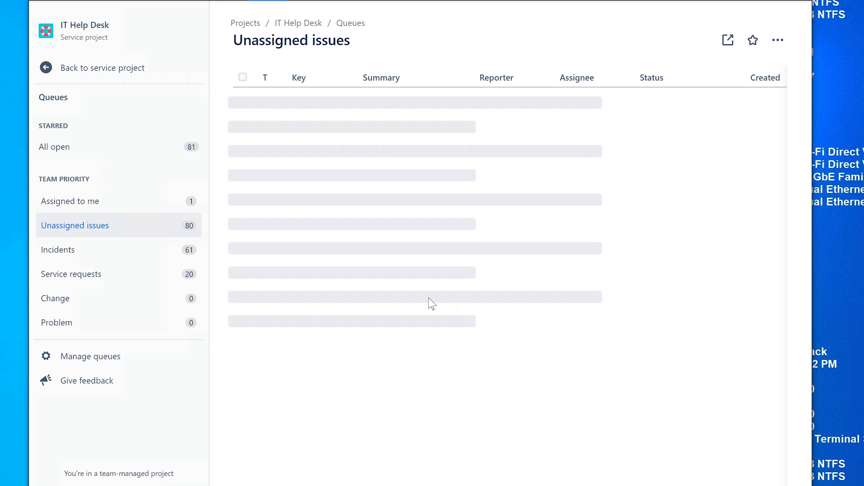
Assign ISD-308 to yourself, leaving its description unchanged.
scroll(430, 305, down, 10)
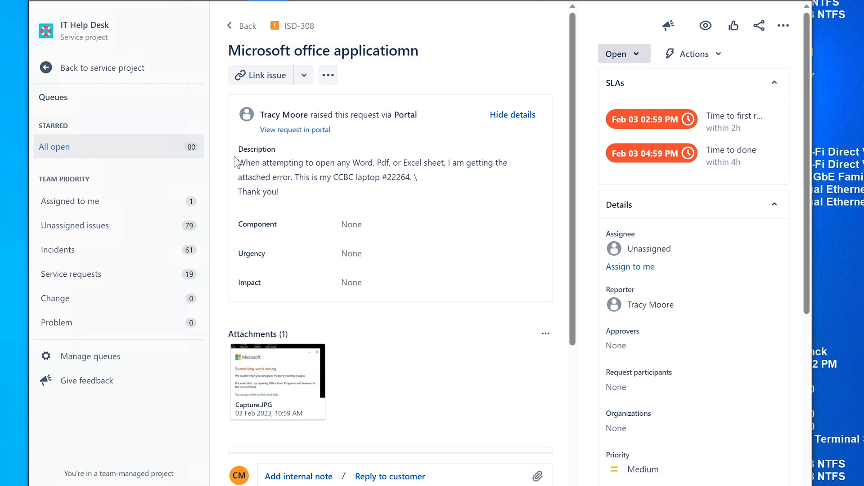
drag(238, 163, 373, 162)
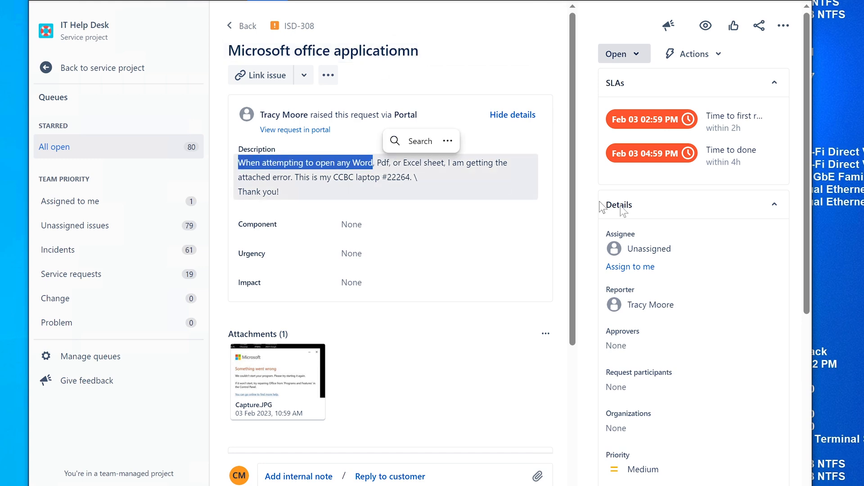
click(643, 272)
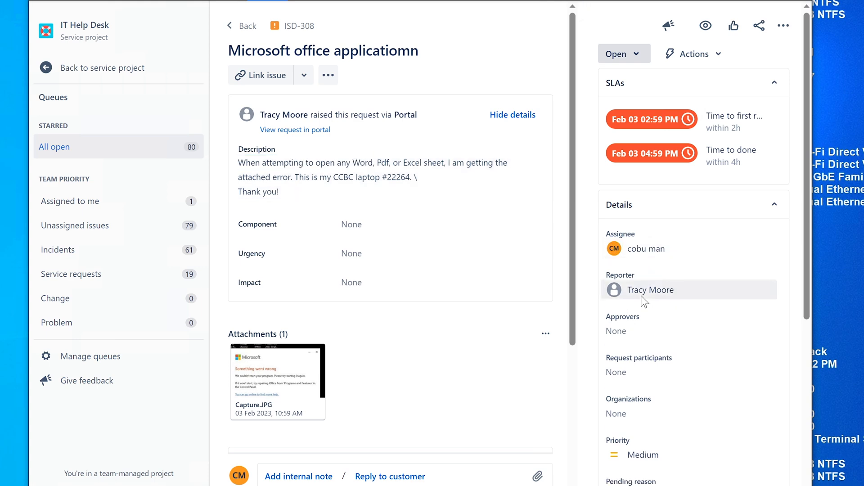
click(409, 162)
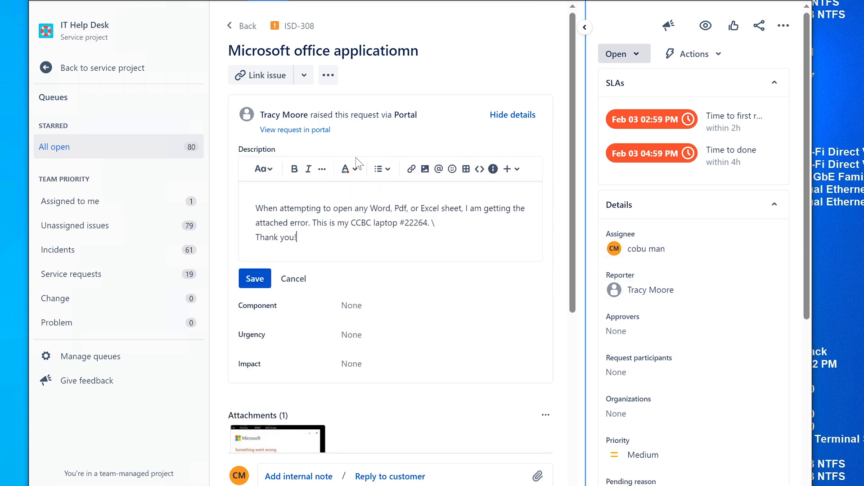
click(294, 280)
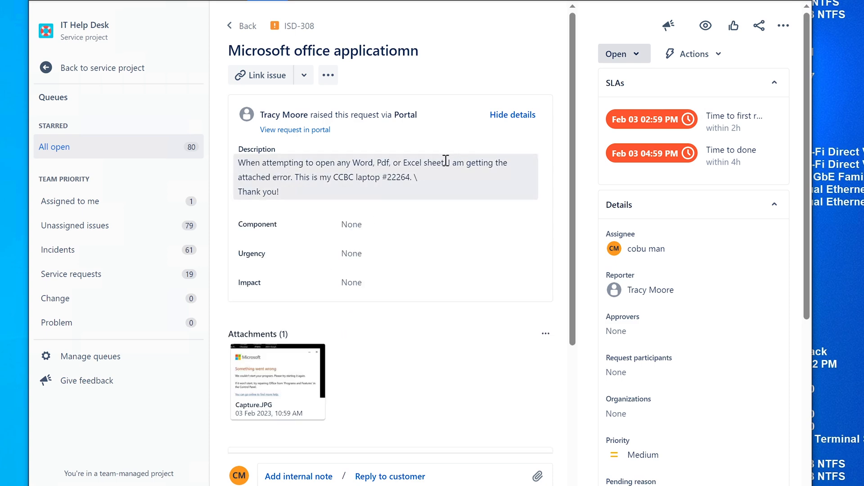
Preview the Capture.JPG attachment showing Office error 0x426-0x0.
drag(446, 163, 275, 325)
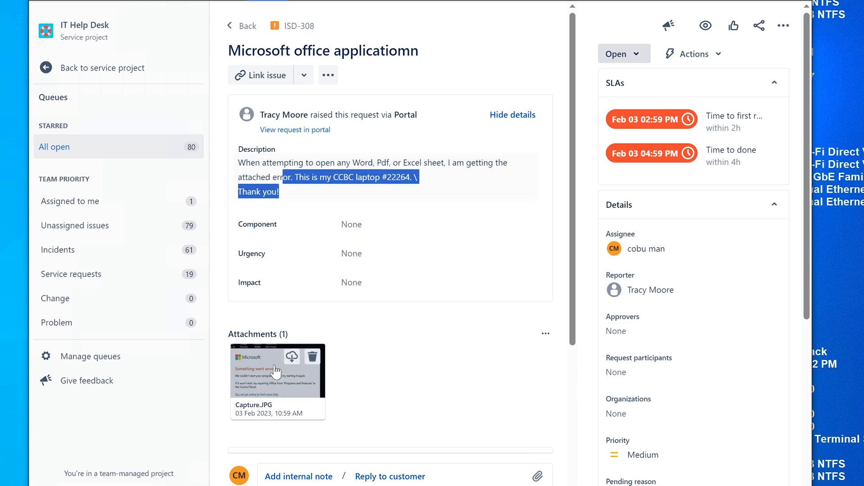
click(281, 355)
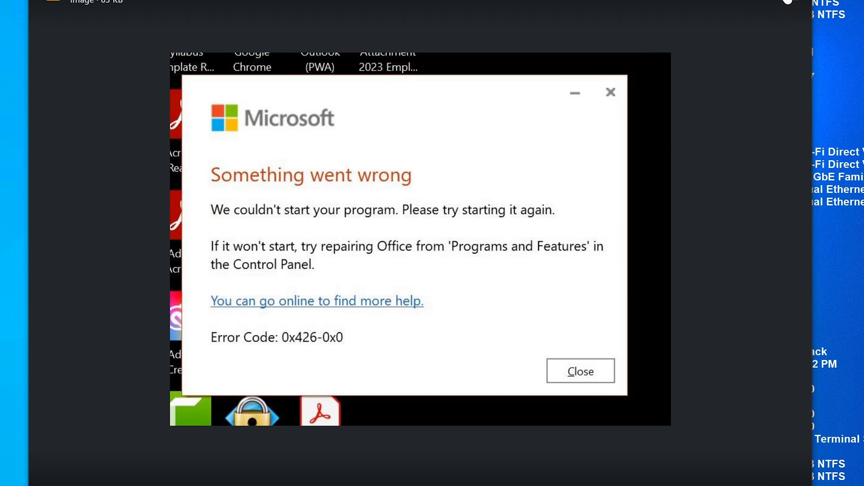
key(Escape)
click(294, 373)
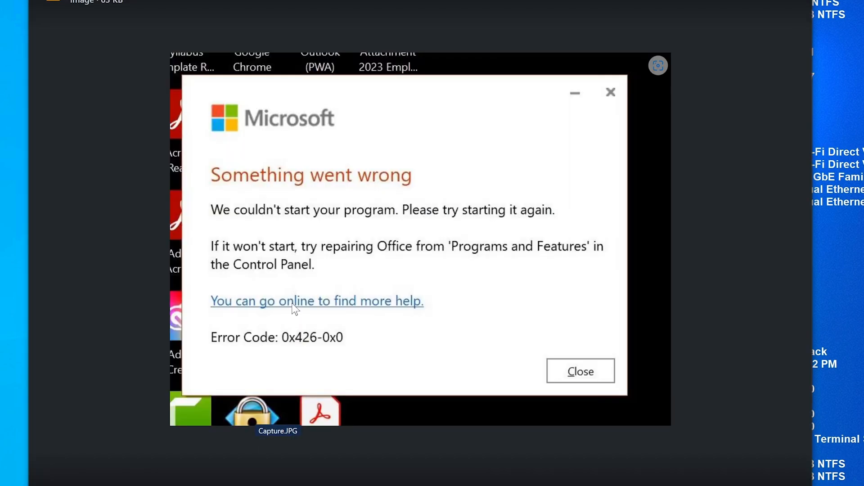
click(788, 5)
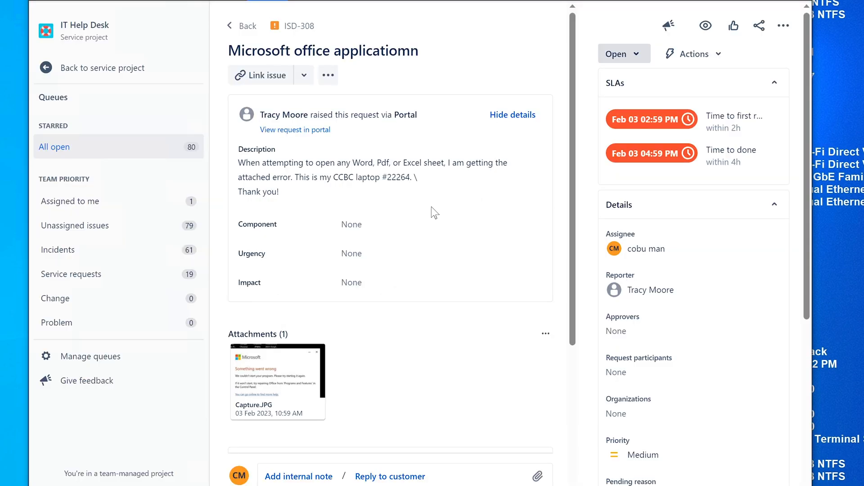
In Add or remove programs, filter for 'office' and repair Microsoft 365 (Office) from Advanced options.
key(super)
text(add)
key(Return)
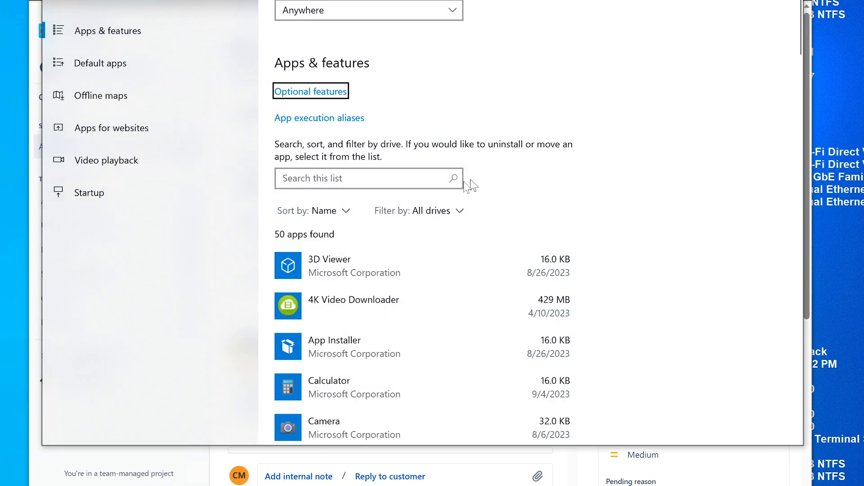
click(381, 187)
text(office)
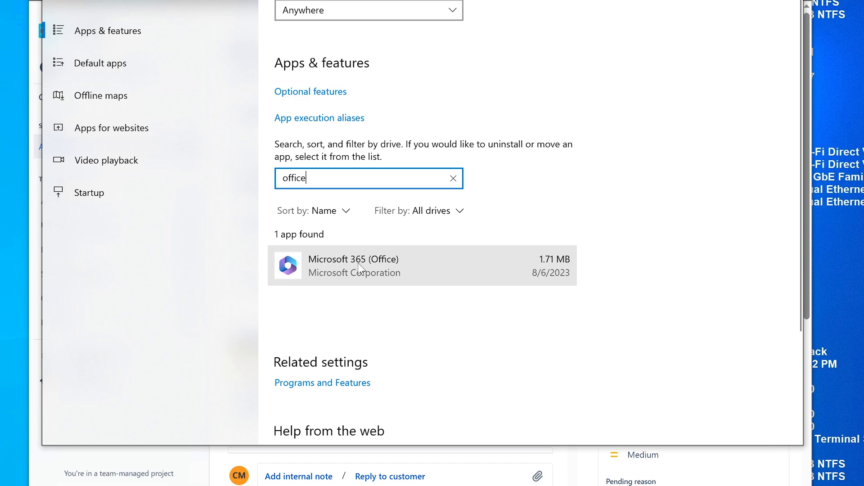
click(357, 263)
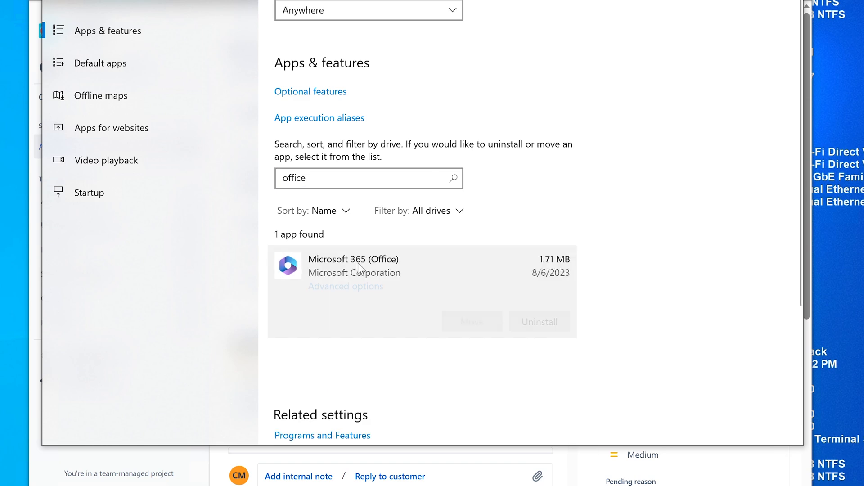
click(344, 287)
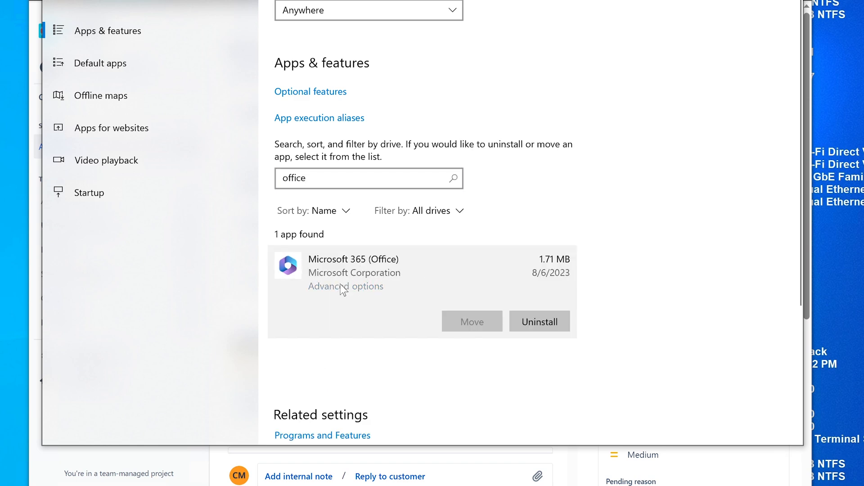
scroll(340, 290, down, 8)
scroll(339, 288, up, 5)
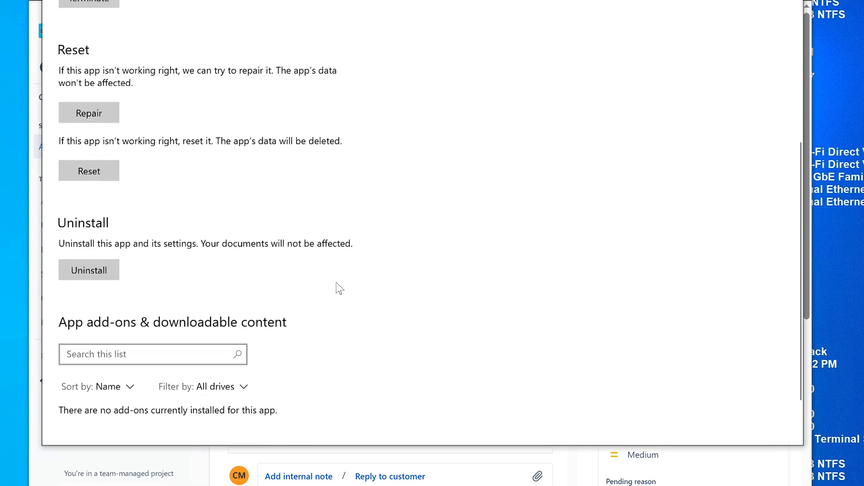
click(95, 273)
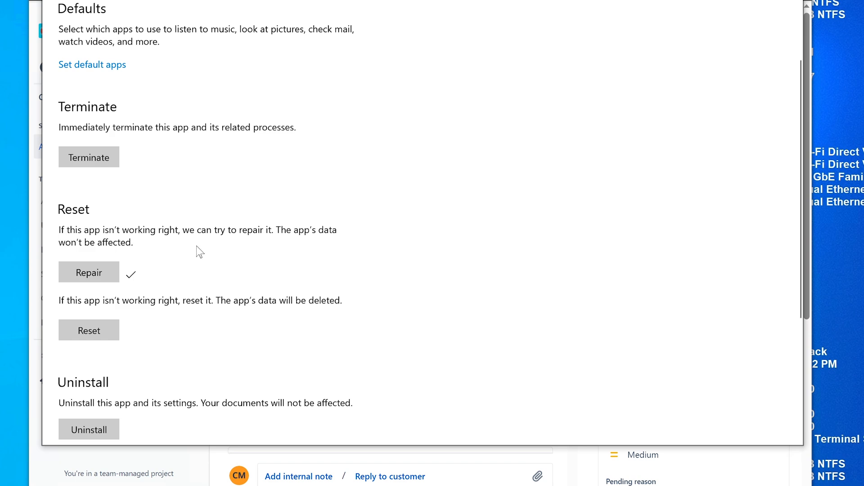
Return to the installed apps list, refilter for 'office', and close Settings.
drag(423, 0, 427, 21)
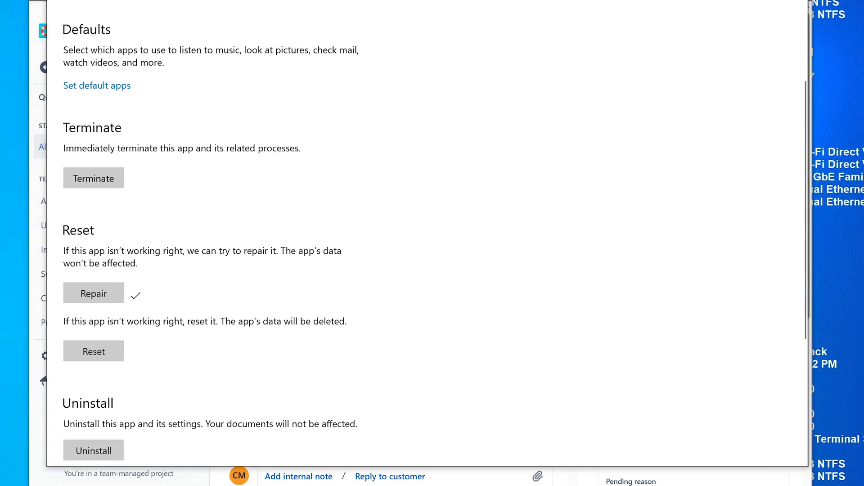
click(57, 0)
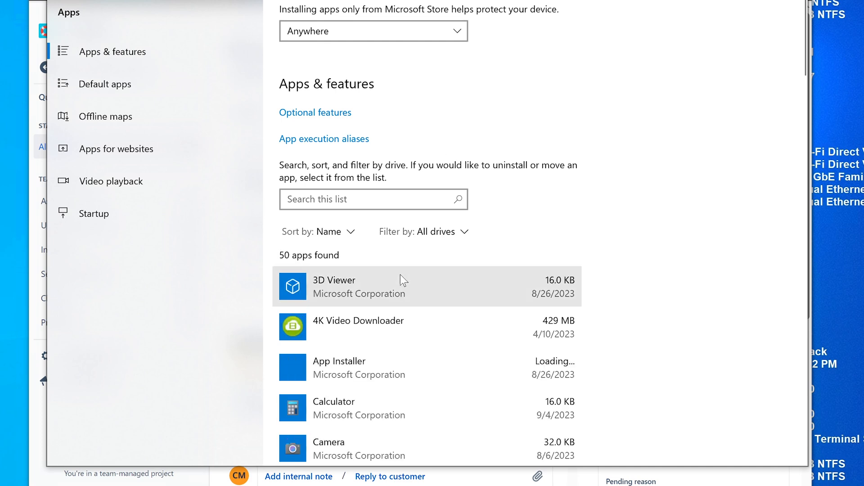
click(383, 204)
text(office)
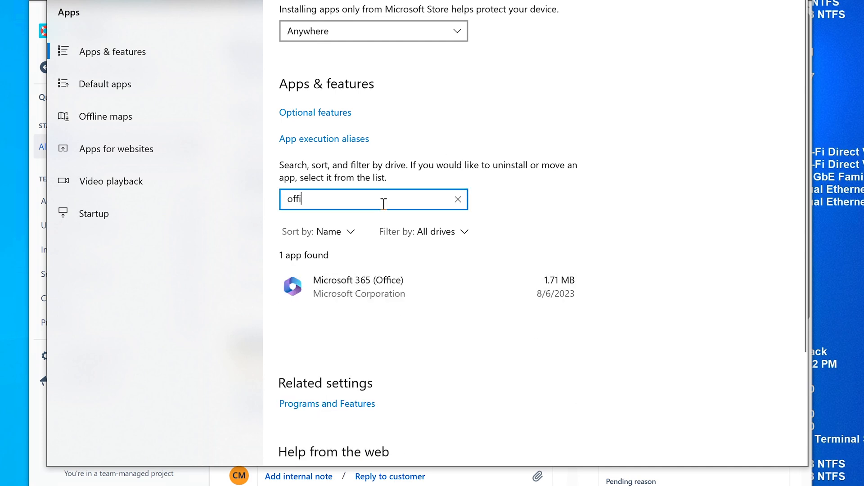
click(410, 272)
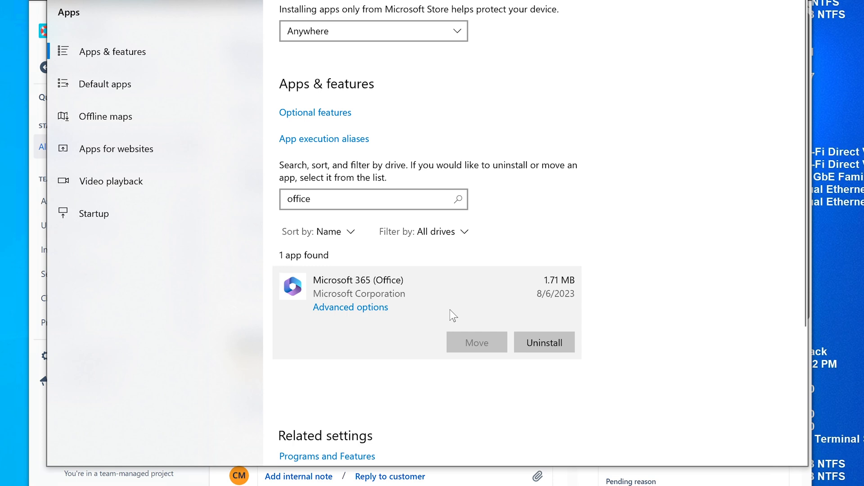
key(alt+F4)
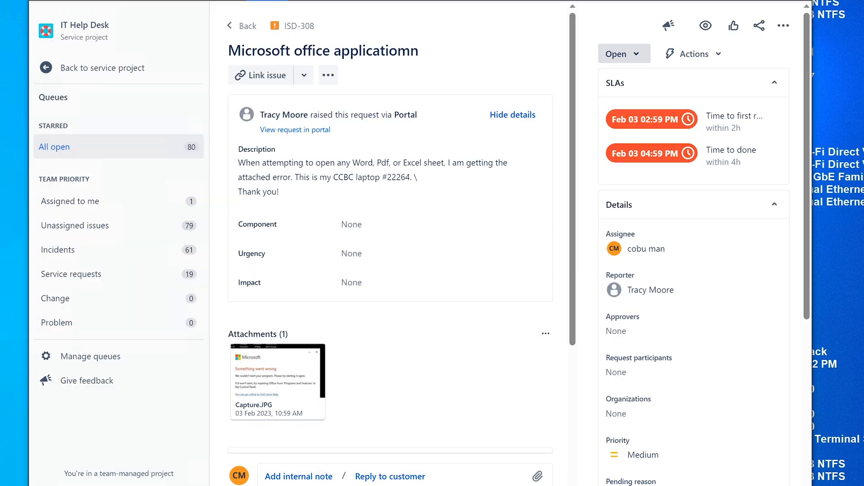
Google 'download office 365' and open Microsoft's article on reinstalling Microsoft 365.
key(ctrl+t)
text(g)
key(Return)
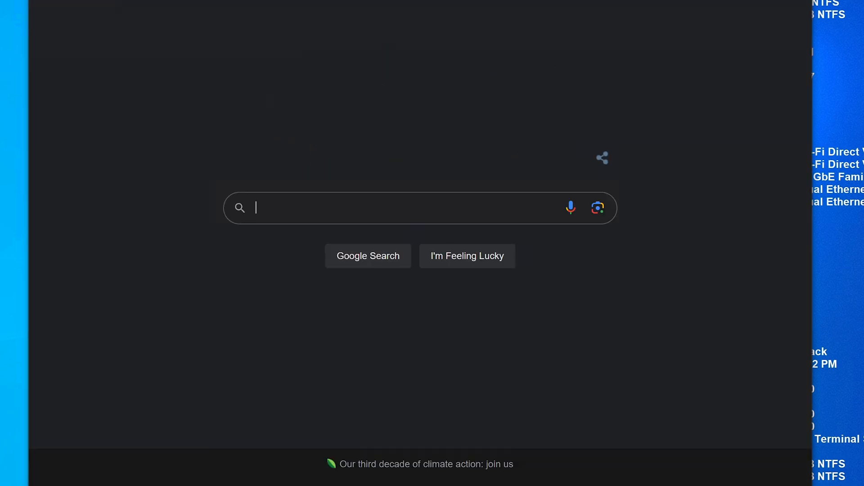
text(download office 365)
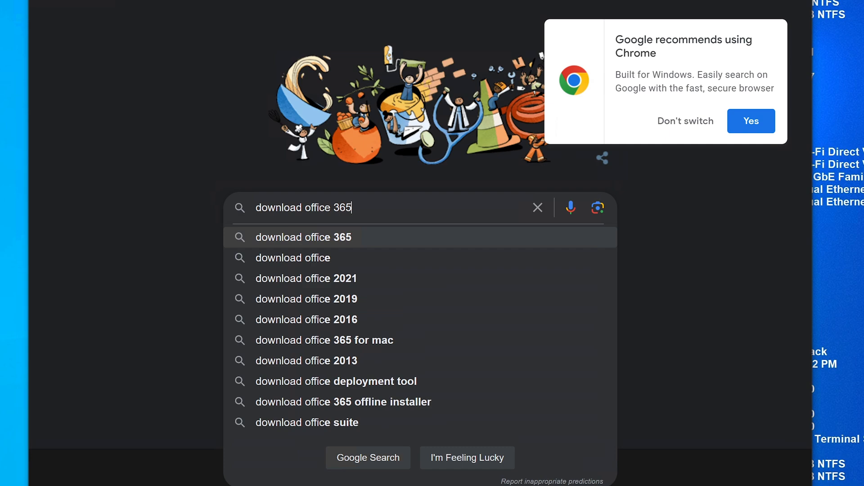
key(Return)
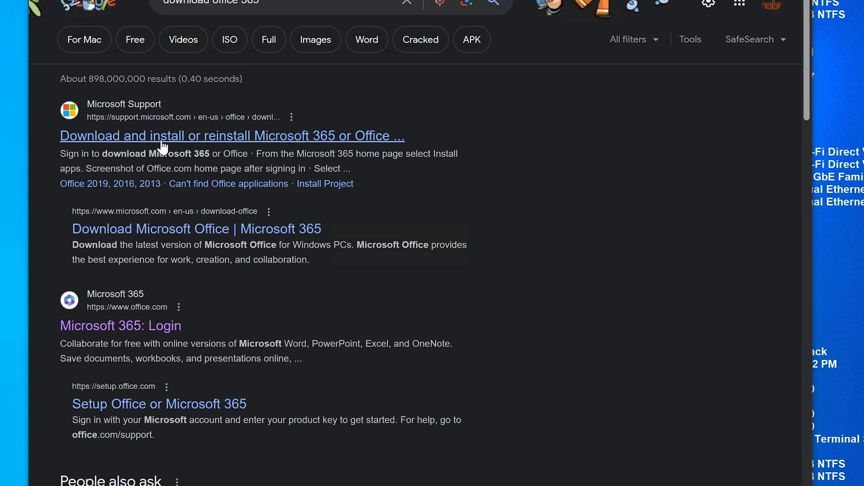
click(184, 137)
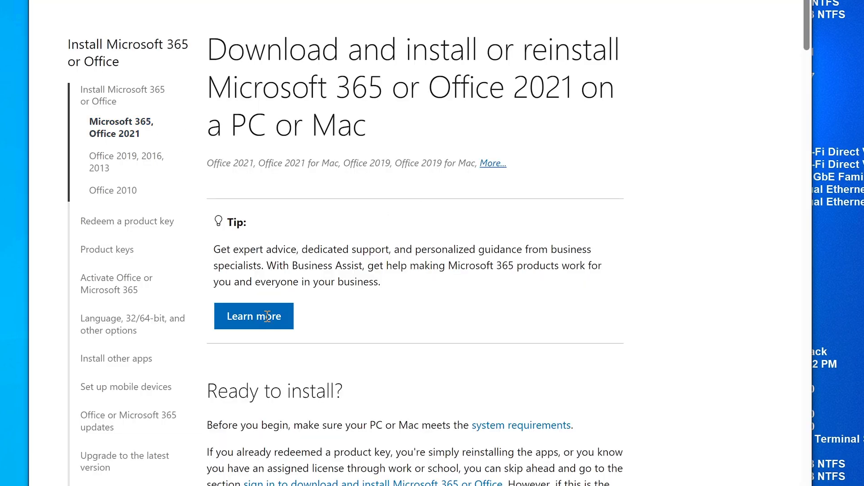
Scroll through the article on installing or reinstalling Microsoft 365 or Office 2021.
scroll(590, 181, down, 5)
scroll(589, 176, down, 13)
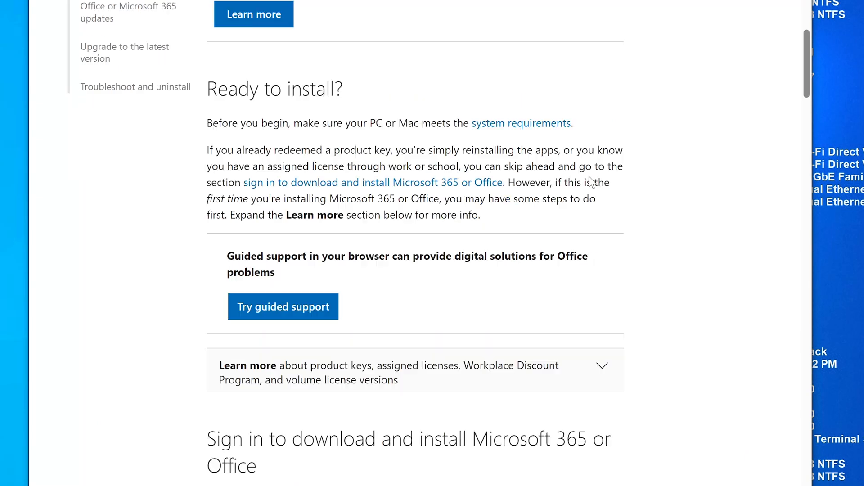
scroll(592, 182, down, 3)
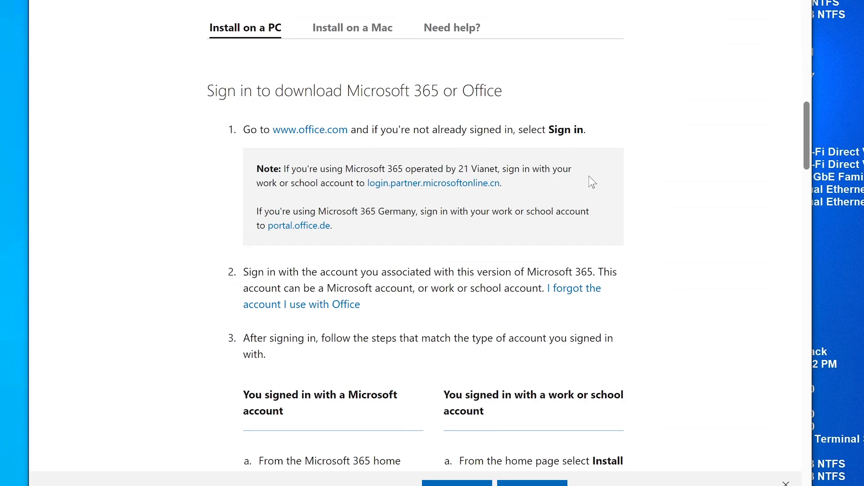
scroll(507, 191, down, 3)
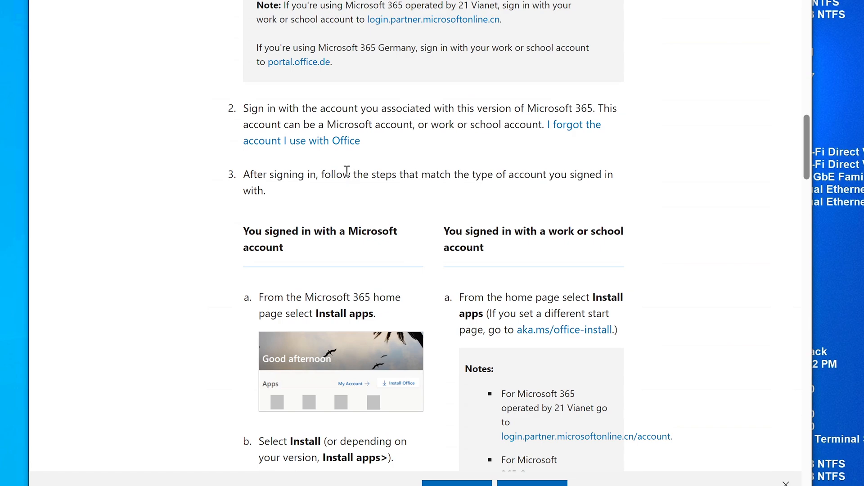
scroll(302, 155, up, 4)
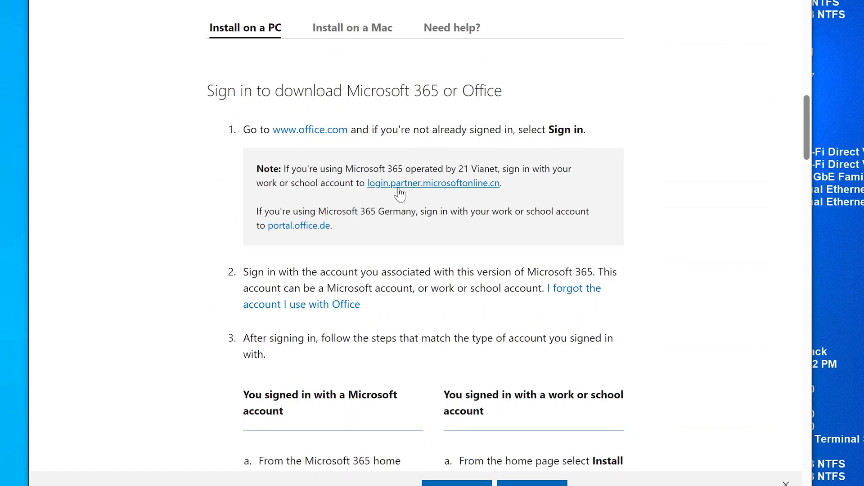
scroll(387, 251, down, 19)
scroll(387, 251, down, 15)
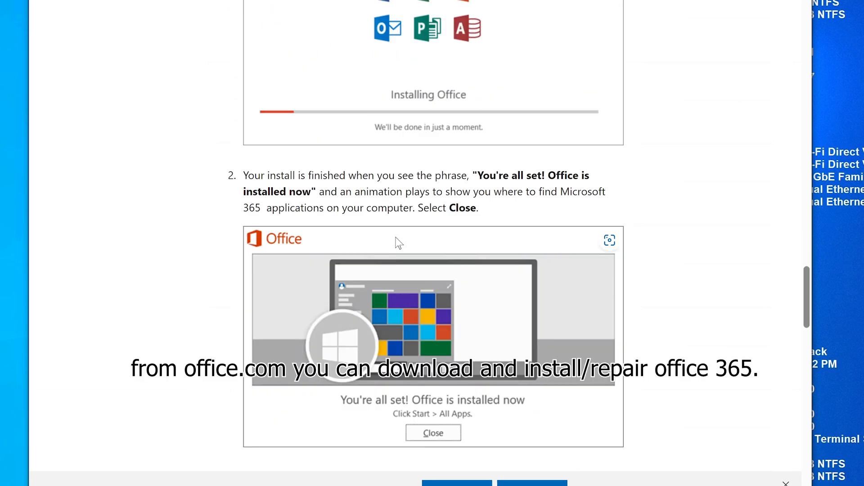
scroll(395, 237, down, 5)
scroll(396, 238, up, 9)
scroll(448, 120, down, 7)
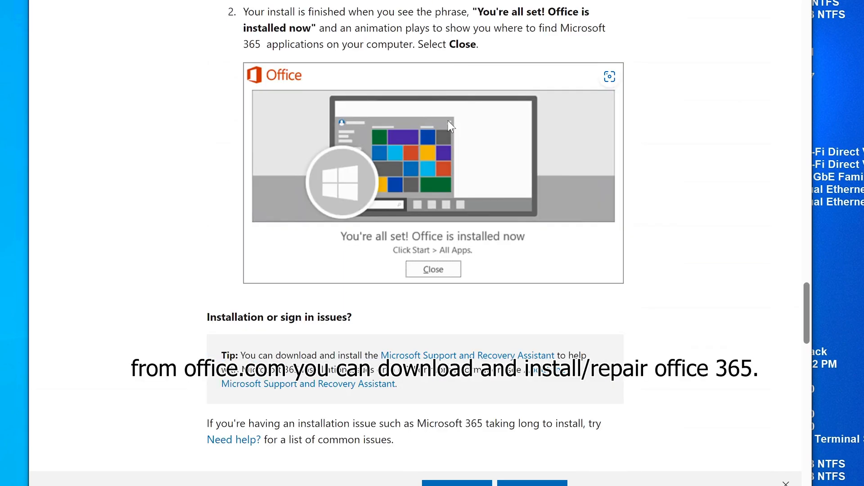
scroll(449, 125, down, 9)
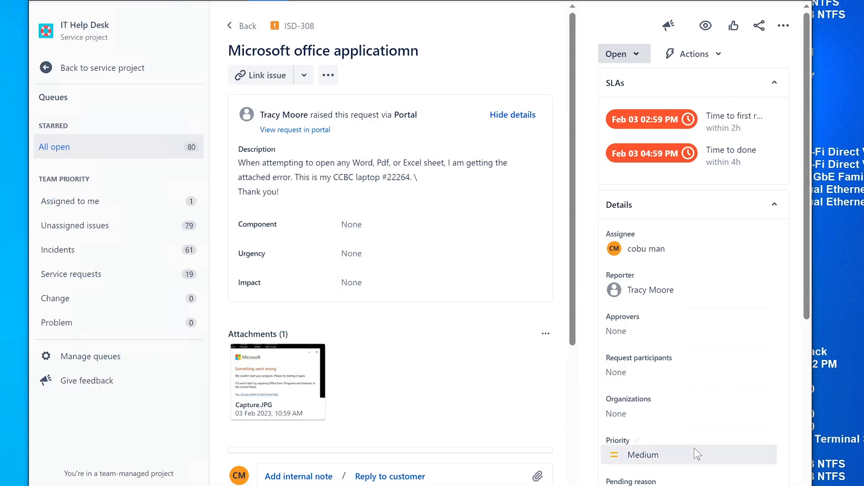
Bring up the Windows 11 virtual machine and close System Properties.
mouse_move(547, 485)
click(615, 468)
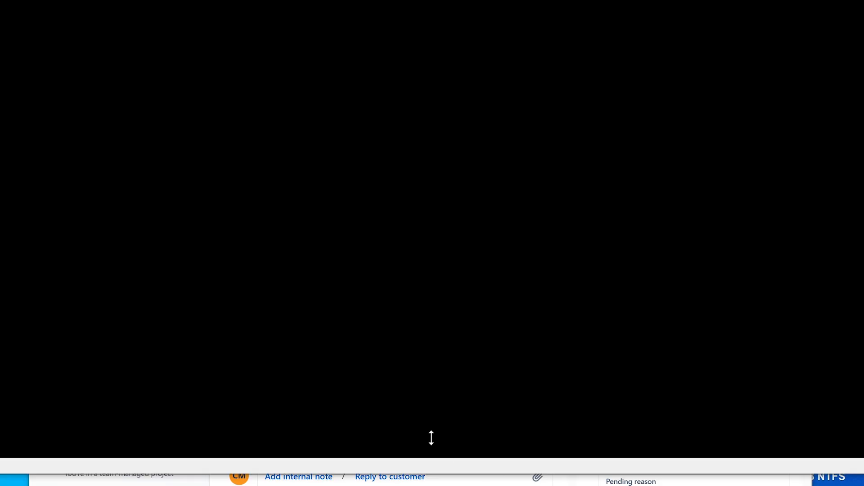
click(548, 29)
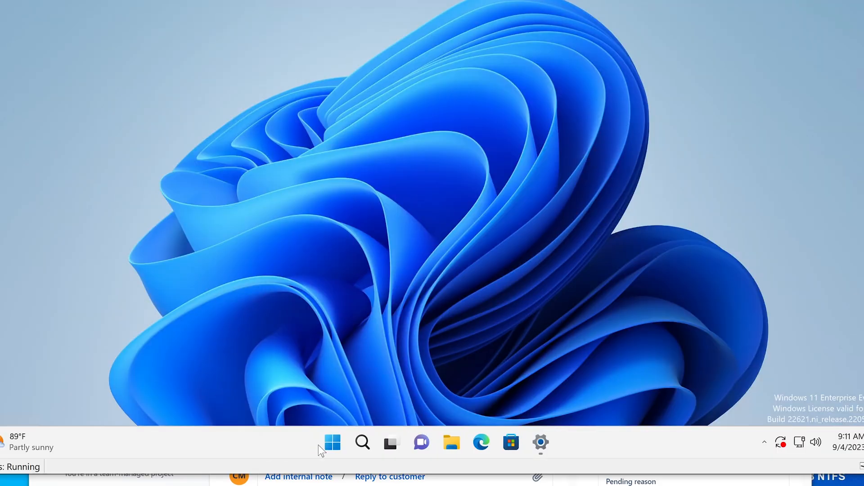
Try Windows searches for 'qcm' and 'software', dismiss the search, and return to the browser.
click(359, 441)
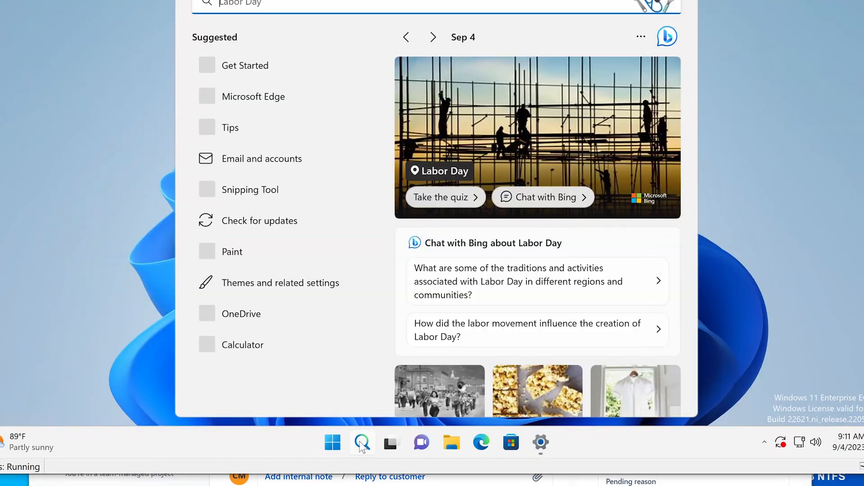
text(s)
key(BackSpace)
text(qcm)
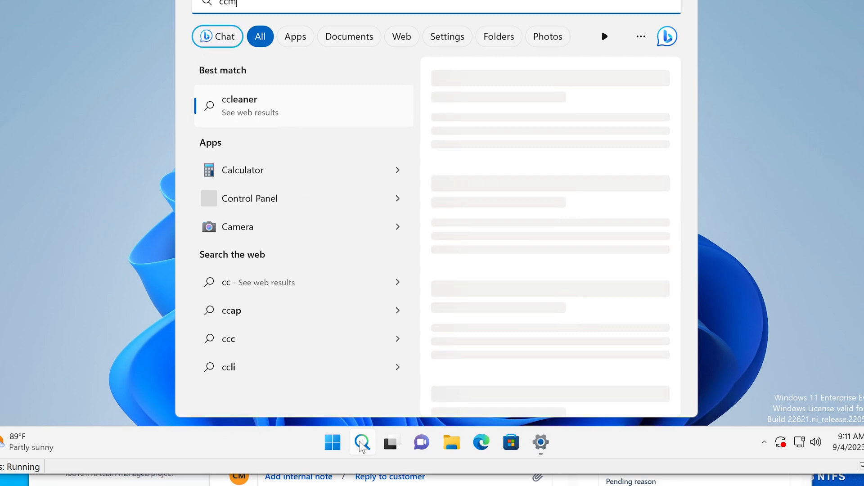
key(BackSpace)
key(BackSpace)
key(BackSpace)
text(s)
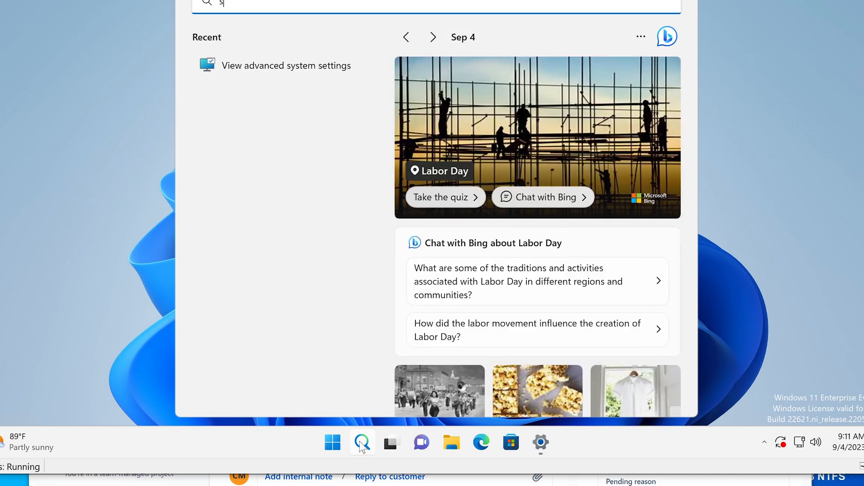
text(oftware)
key(BackSpace)
key(BackSpace)
key(BackSpace)
key(BackSpace)
key(BackSpace)
key(BackSpace)
key(BackSpace)
key(BackSpace)
key(BackSpace)
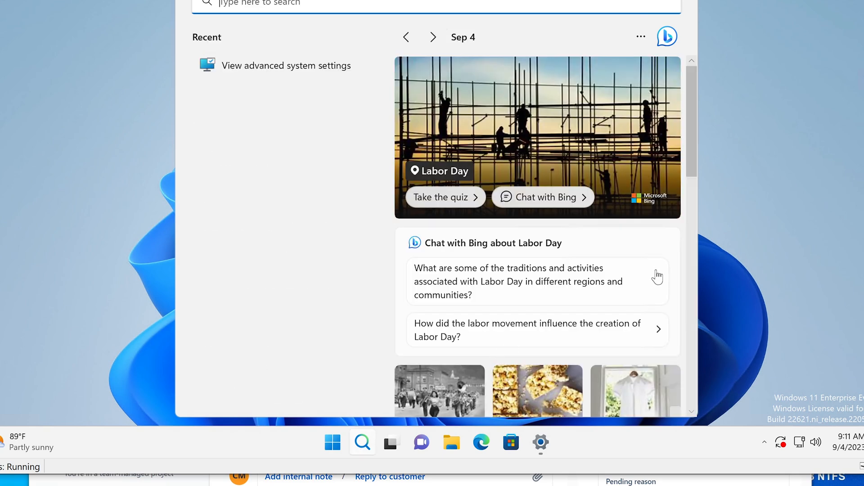
click(730, 217)
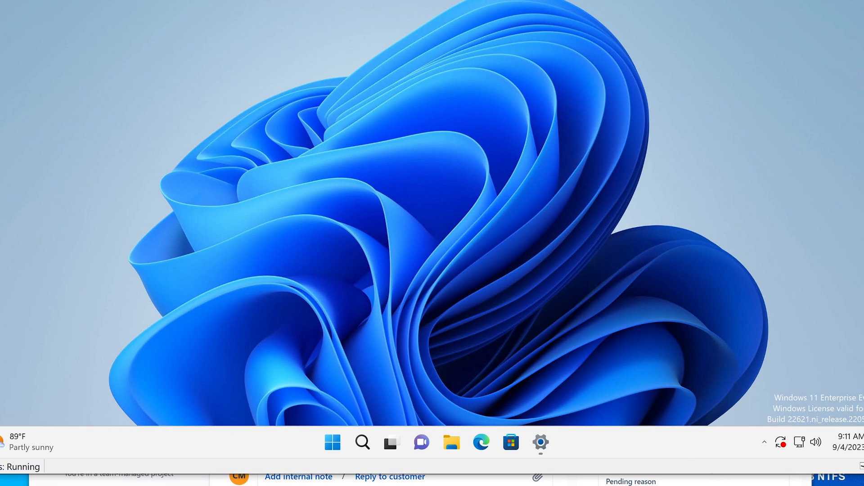
key(alt+Tab)
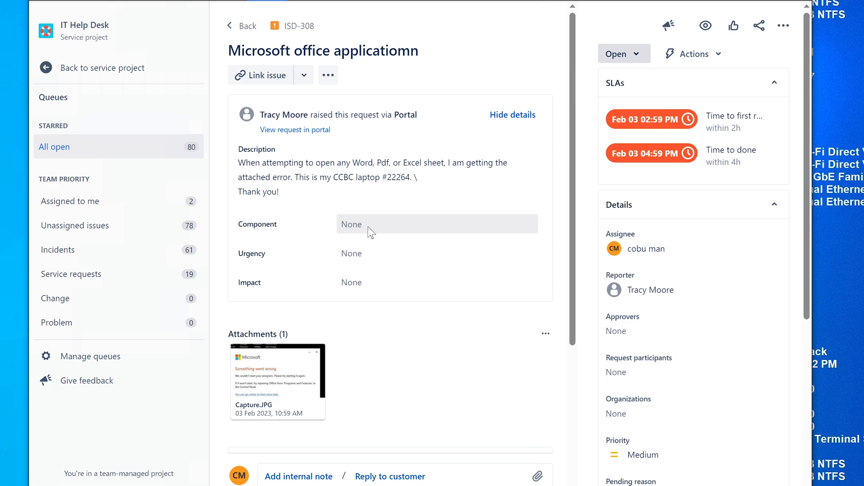
Reply on ISD-308: repair Office via add/remove programs, or download it from office.com after login.
scroll(371, 229, down, 5)
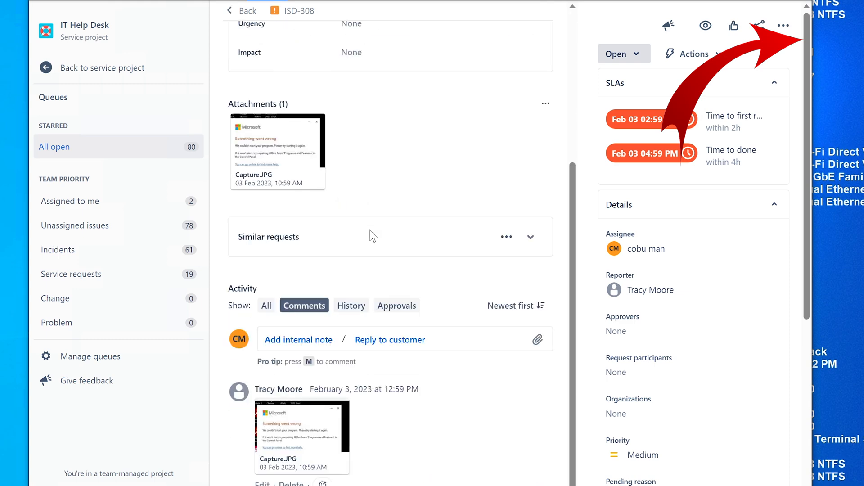
click(387, 340)
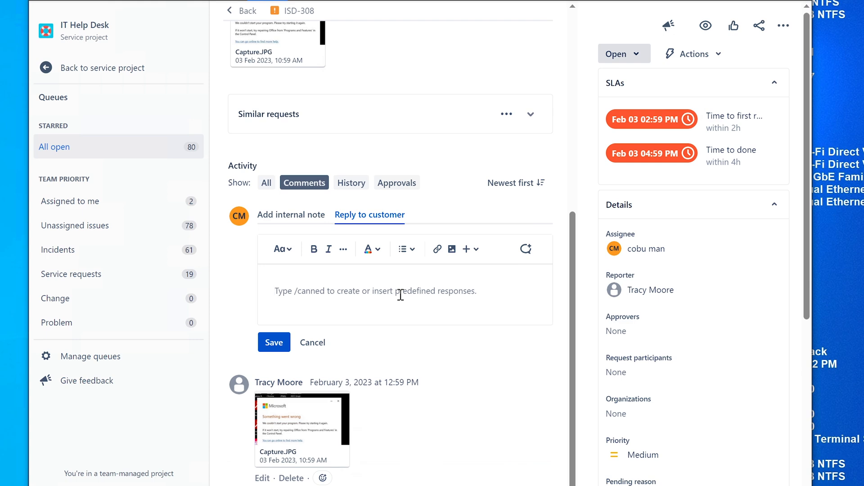
text(I)
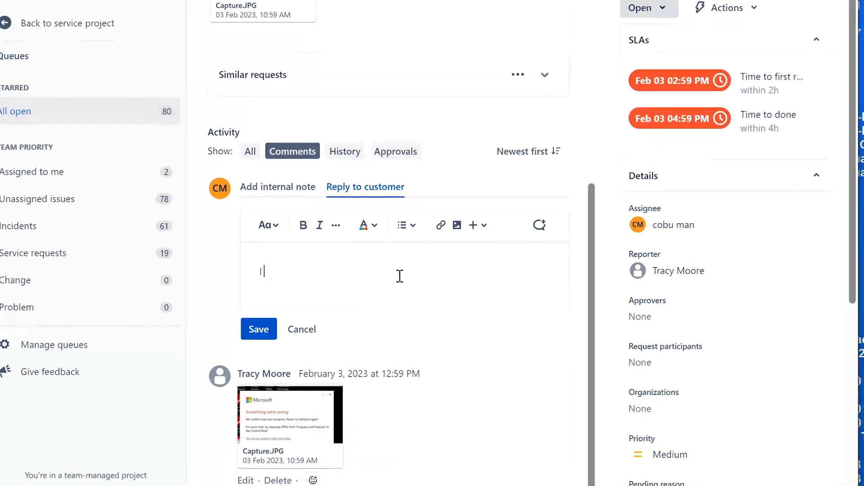
text( would try r)
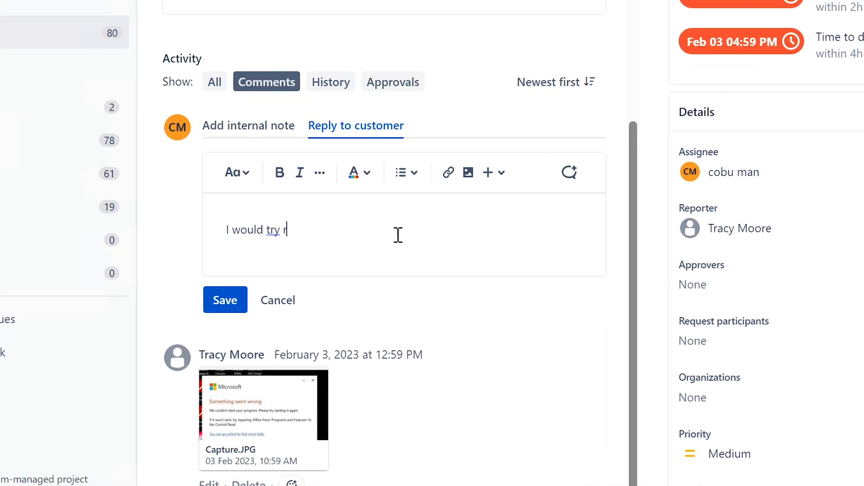
text(epairing the off)
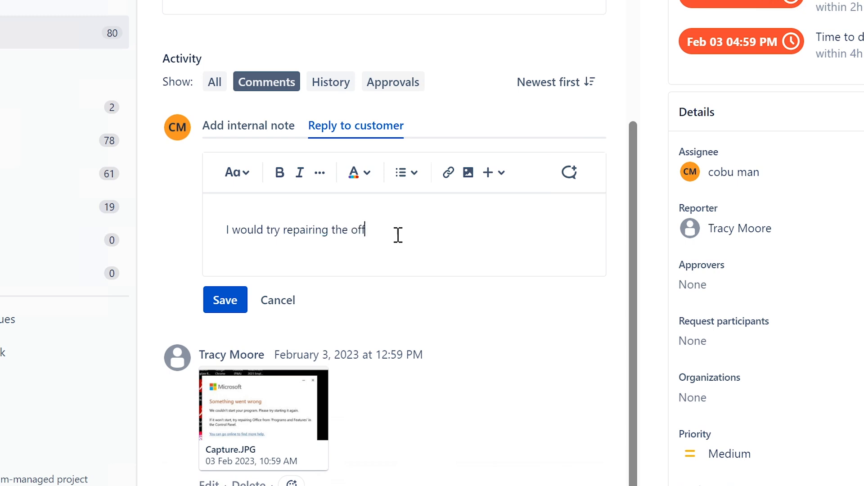
text(ice suite from add/rm)
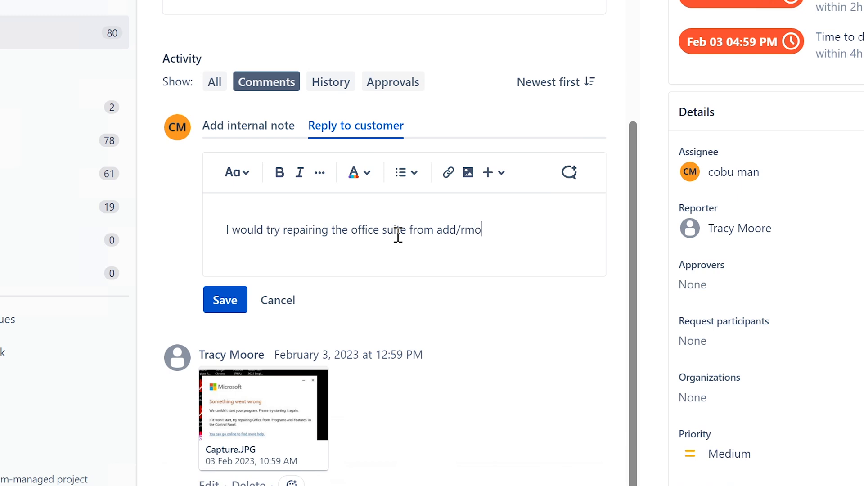
key(BackSpace)
text(emove programs)
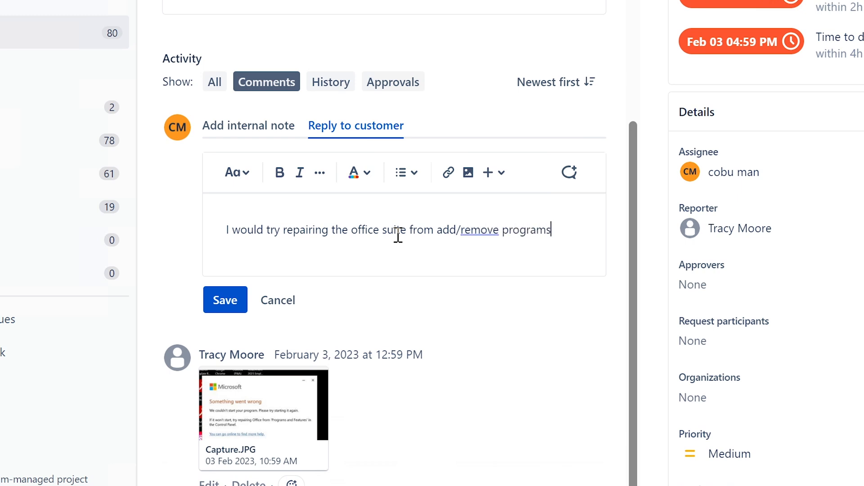
text(. You can a)
text(slo man)
key(BackSpace)
key(BackSpace)
key(BackSpace)
key(BackSpace)
key(BackSpace)
key(BackSpace)
key(BackSpace)
text(lso)
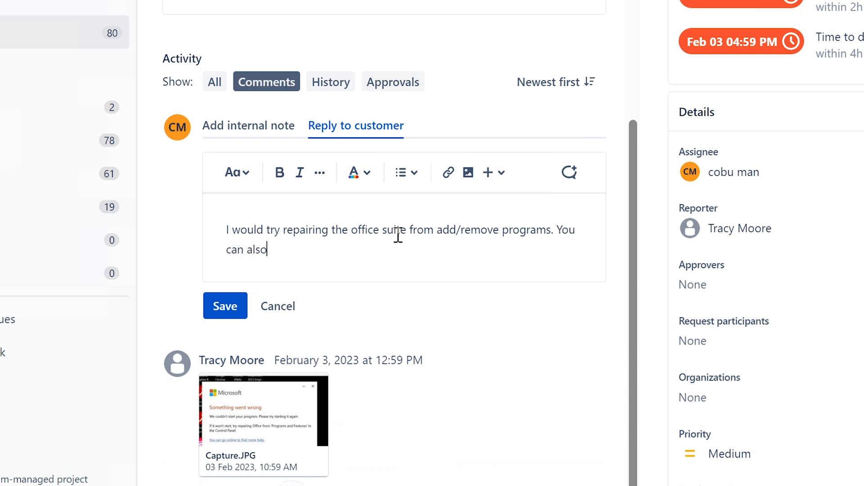
text( manually install/re)
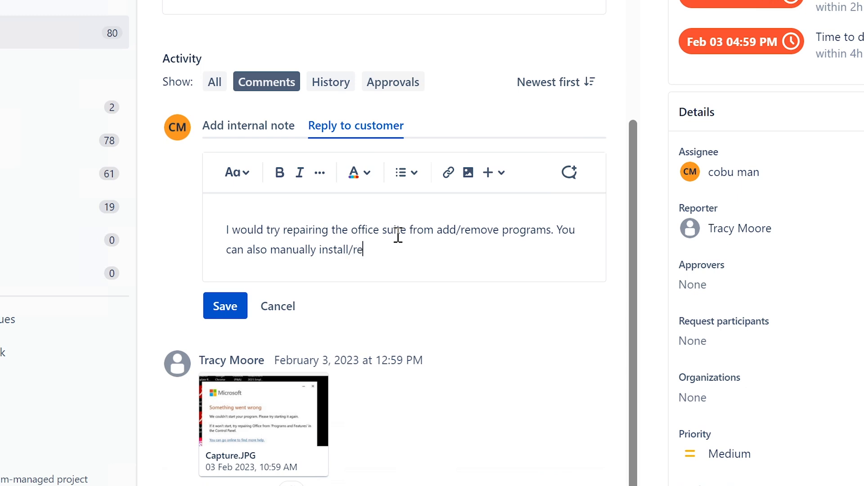
text(pair by down)
key(Tab)
text(the office prog)
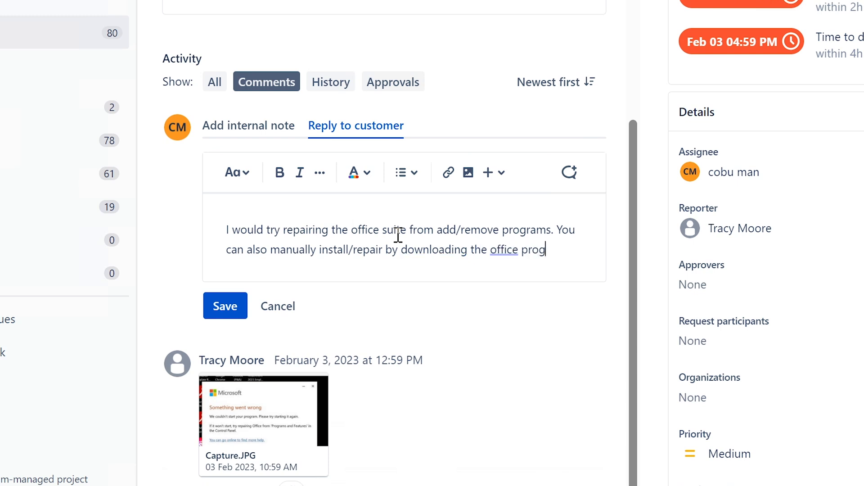
text(ram from o)
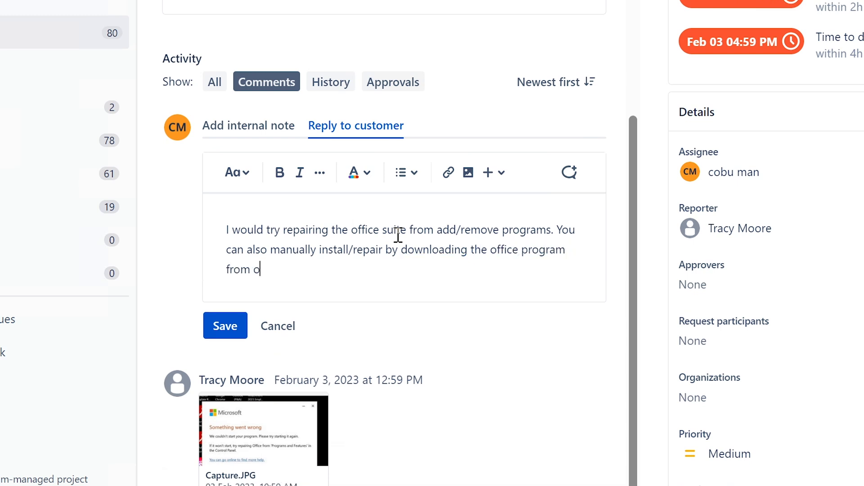
text(ffice.com after you login wit)
text(ms)
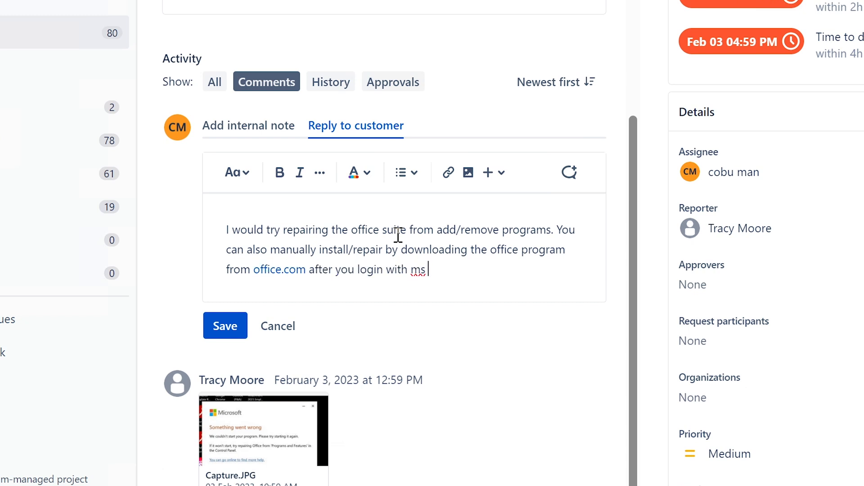
key(BackSpace)
key(BackSpace)
key(BackSpace)
key(BackSpace)
key(BackSpace)
key(BackSpace)
key(BackSpace)
key(BackSpace)
text(.)
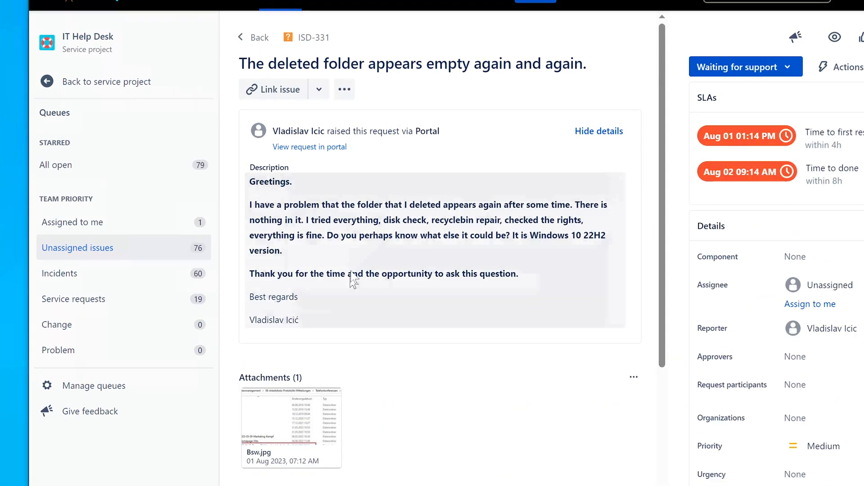
Select ISD-331's title, then highlight its description while reading it.
click(243, 64)
drag(241, 64, 613, 71)
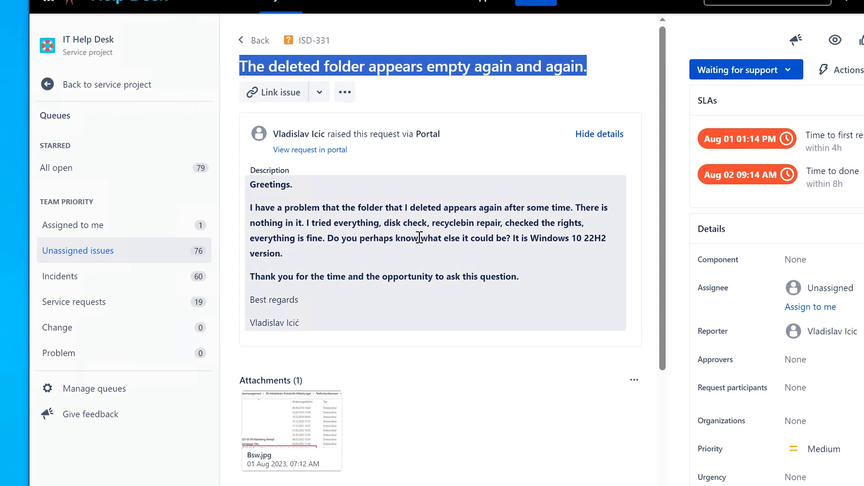
click(243, 230)
drag(250, 208, 391, 291)
Preview the Bsw.jpg Explorer screenshot, close it, then reopen it from the Activity comment.
click(356, 321)
click(294, 433)
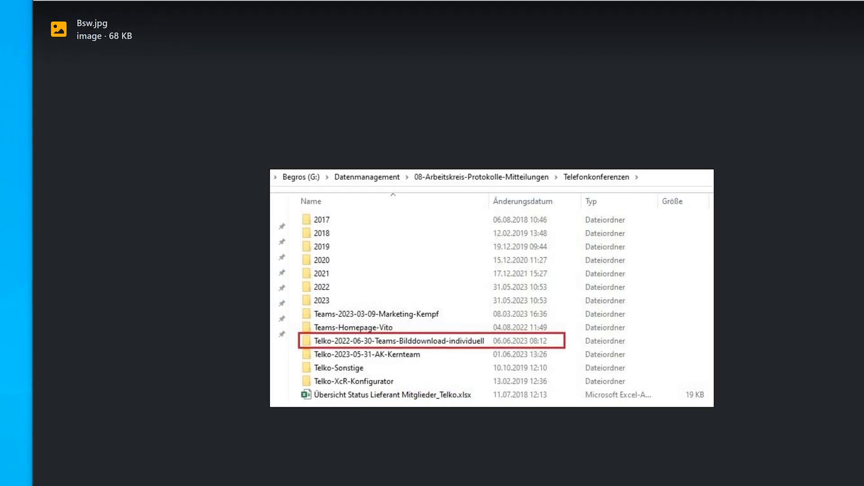
key(Escape)
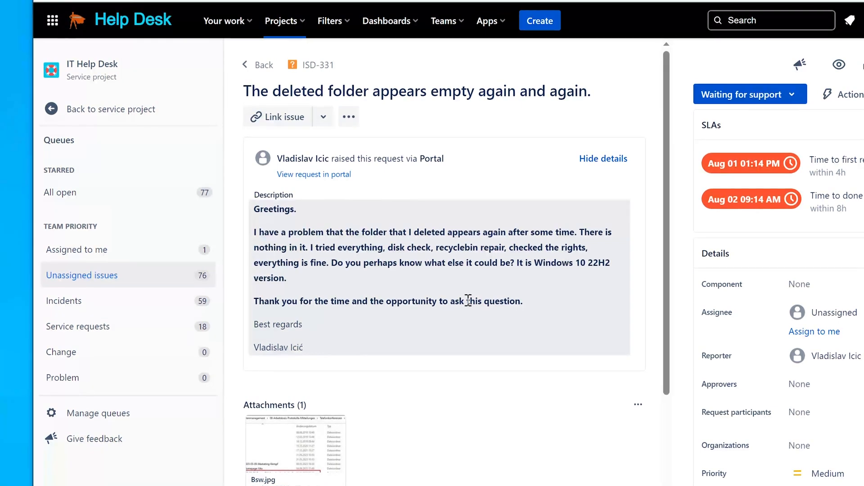
scroll(407, 323, down, 5)
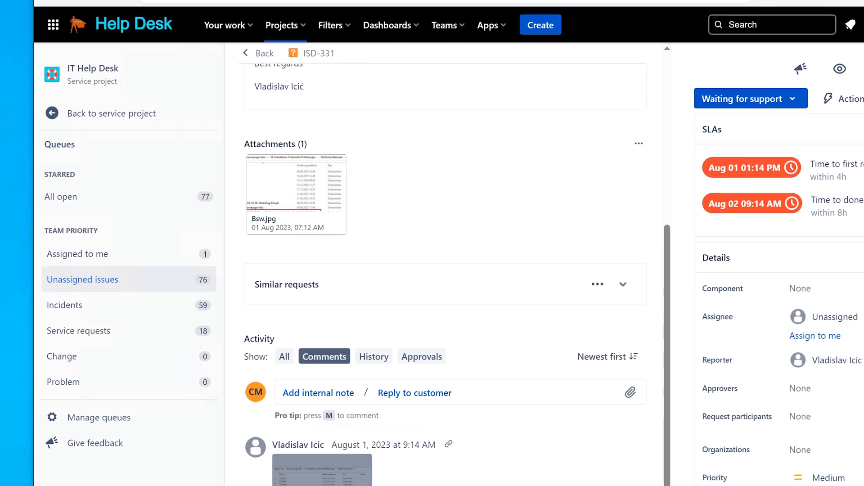
click(322, 471)
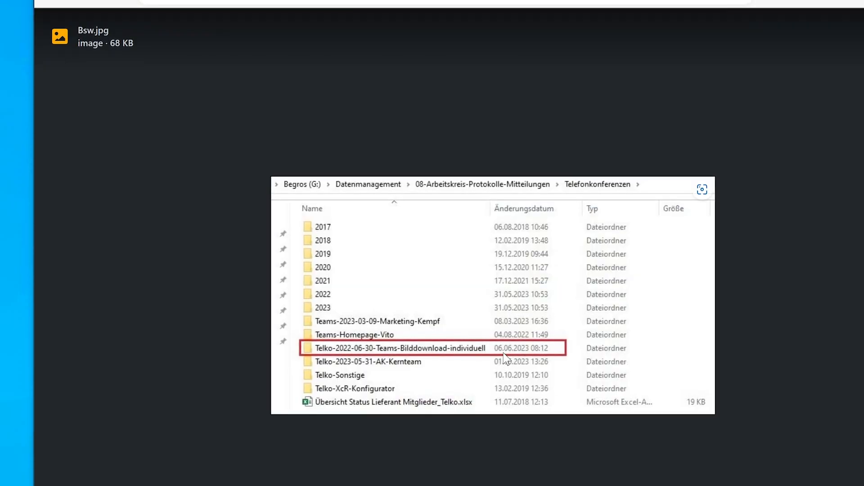
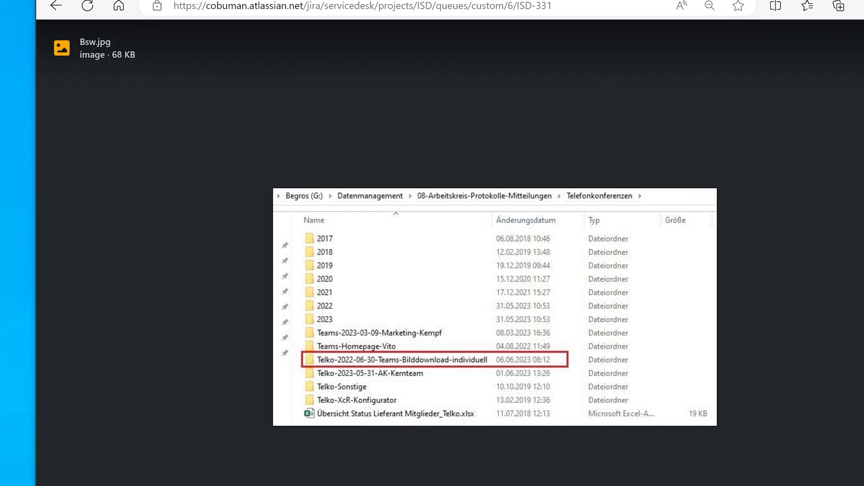
Close the Bsw.jpg preview and scroll down to ISD-331's Activity section.
key(Escape)
scroll(374, 336, down, 5)
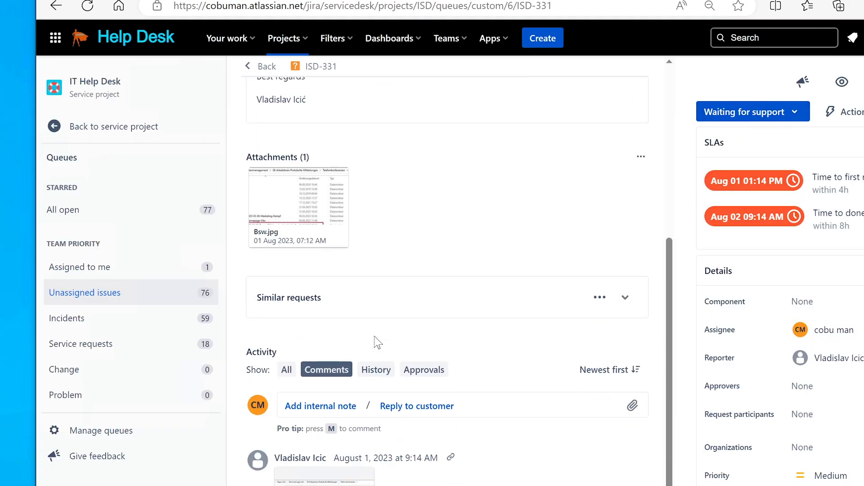
Start a customer reply: check with Desktop Support why this folder keeps coming back.
click(427, 406)
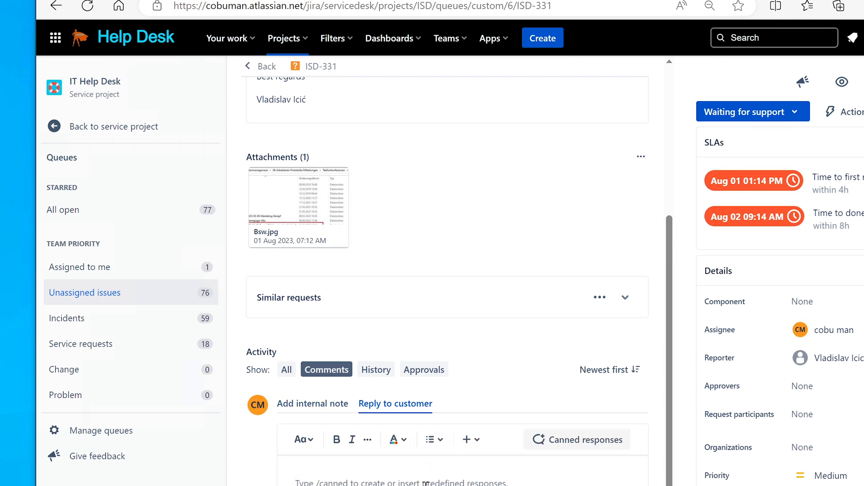
text(I would)
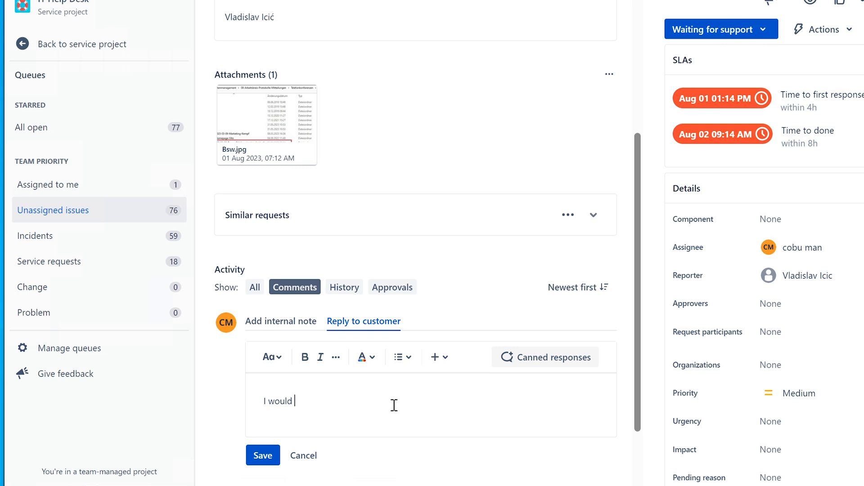
text(check with Desktop Support)
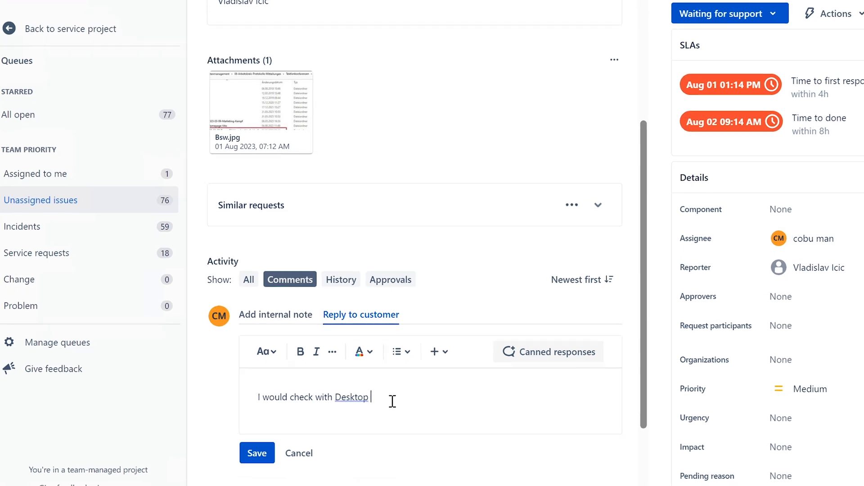
text( team to s)
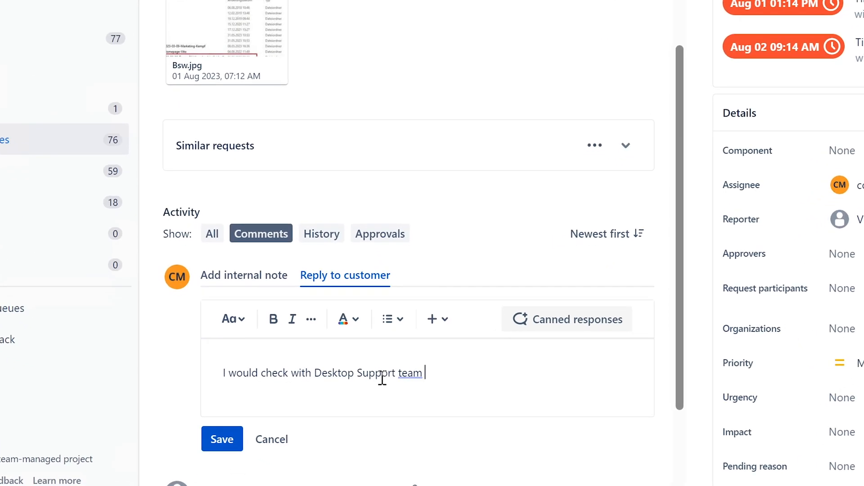
text(ee w)
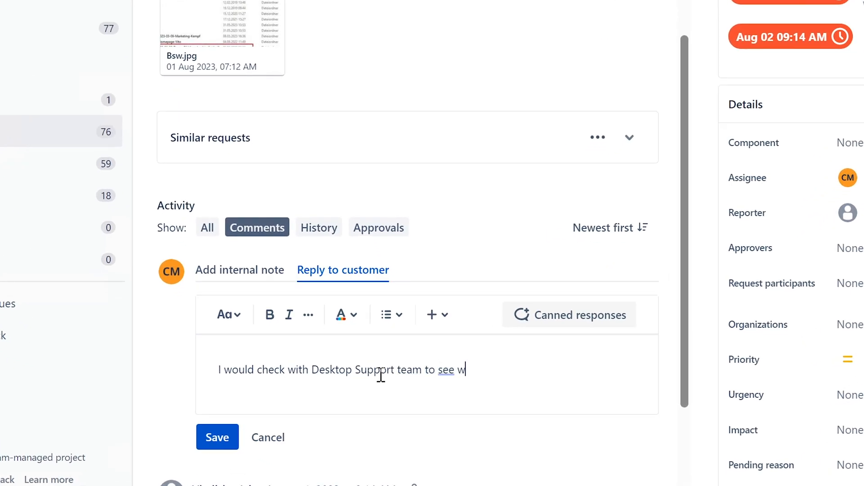
text(hy this folder k)
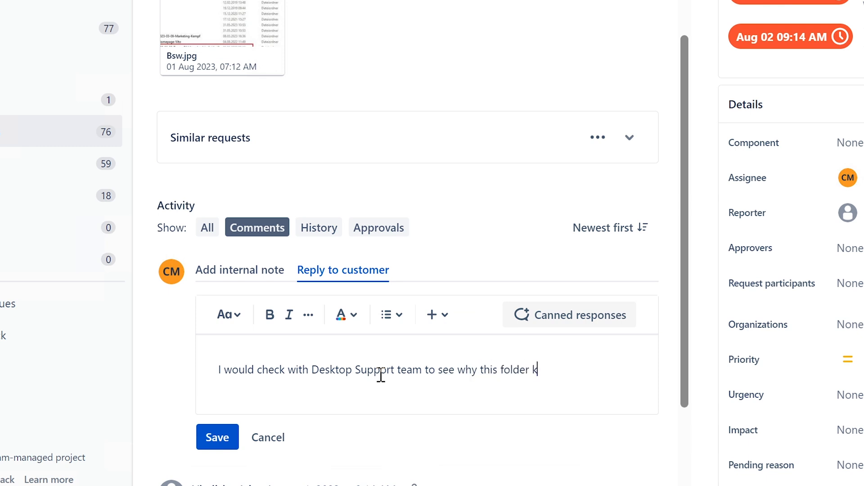
text(eeps coming back...)
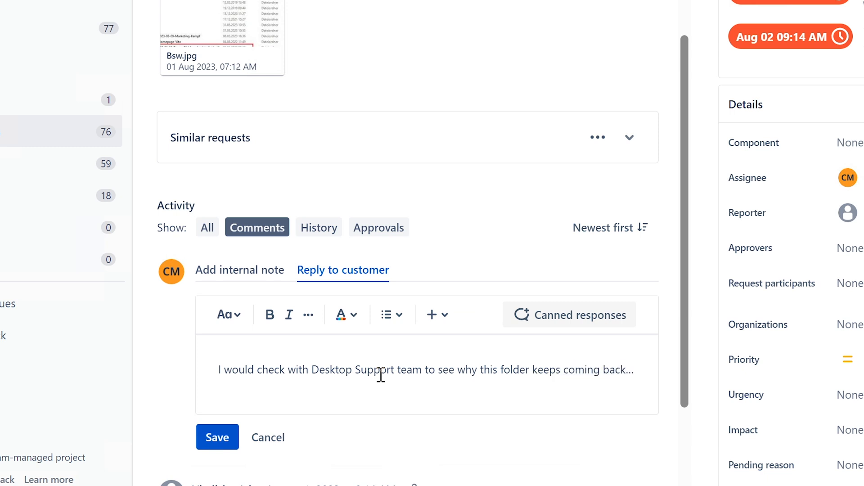
Add that a background network backup process with a cached folder name could be the cause.
key(Return)
text(it co)
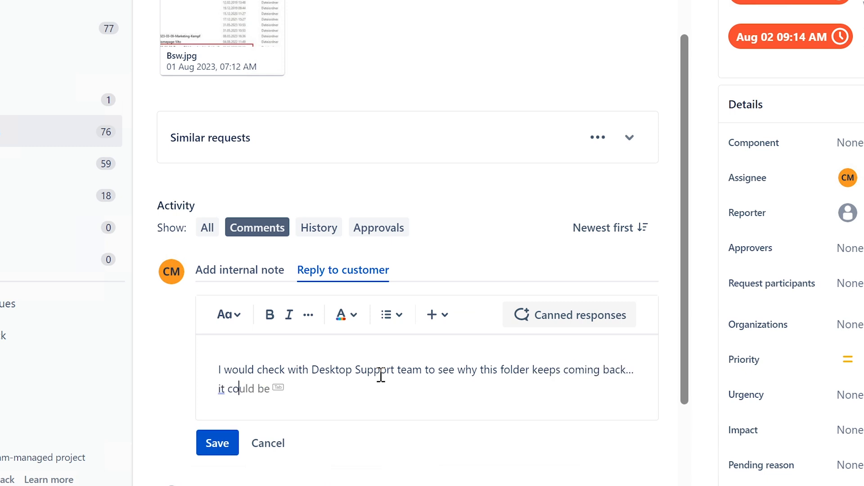
text(uld be related)
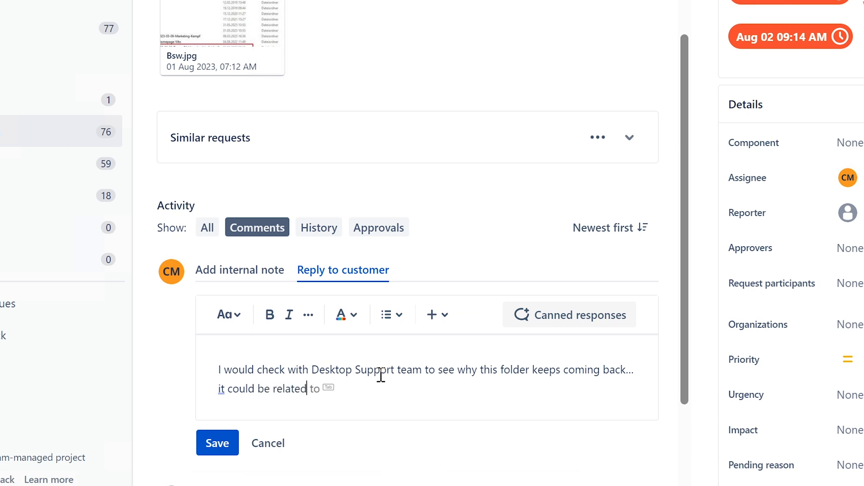
key(Tab)
text(a network b)
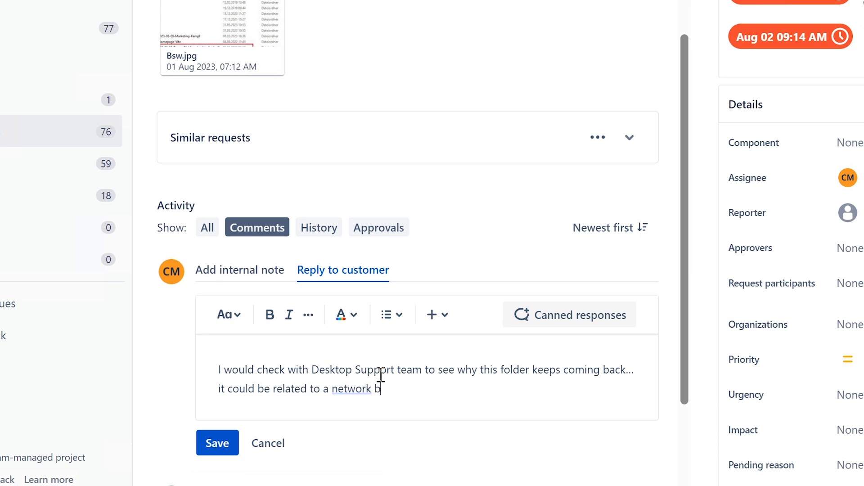
text(ackup running a )
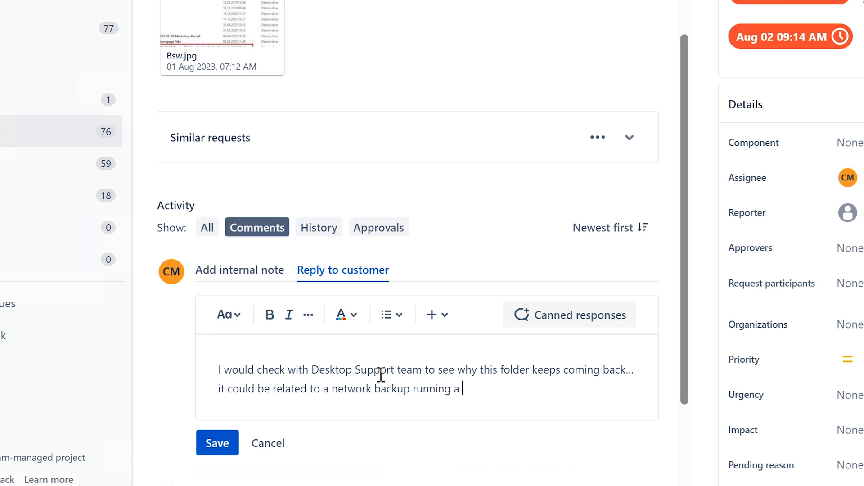
text(process that)
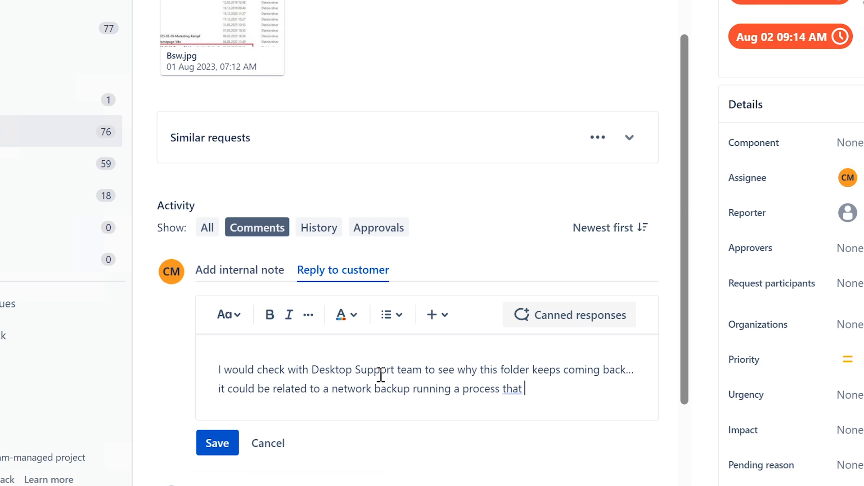
key(BackSpace)
key(BackSpace)
key(BackSpace)
key(BackSpace)
key(BackSpace)
text(in the background with c)
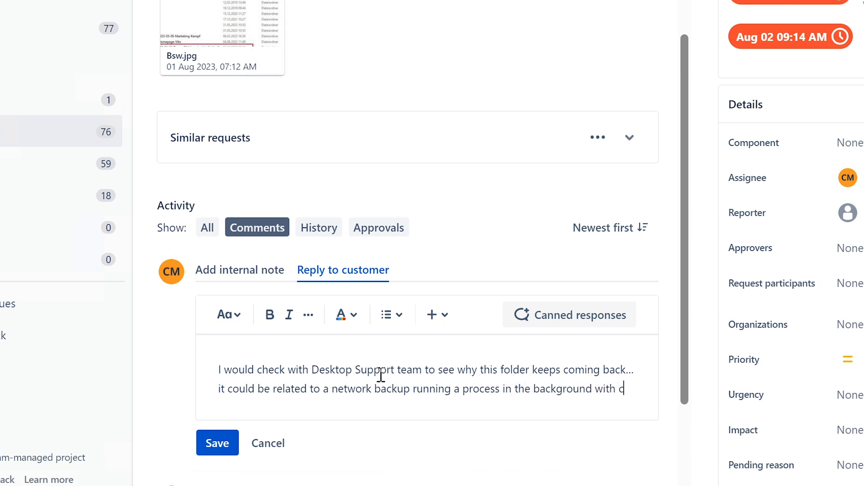
text(ached fo)
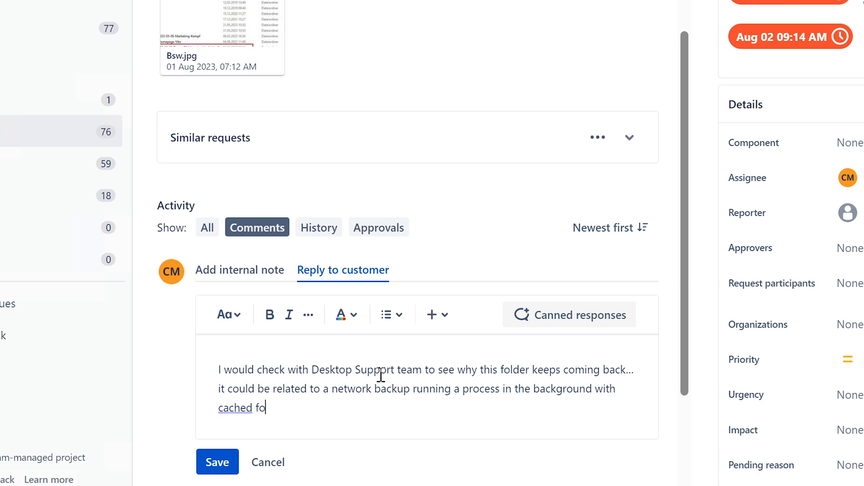
text(lder name. It could)
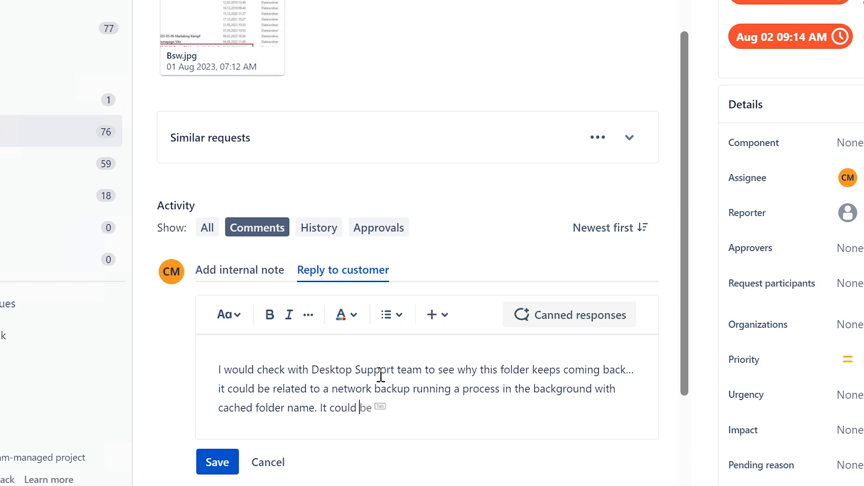
text( a)
Add that someone else may be using the same shared network folder, correcting 'netwok' to 'network'.
key(Tab)
text(that )
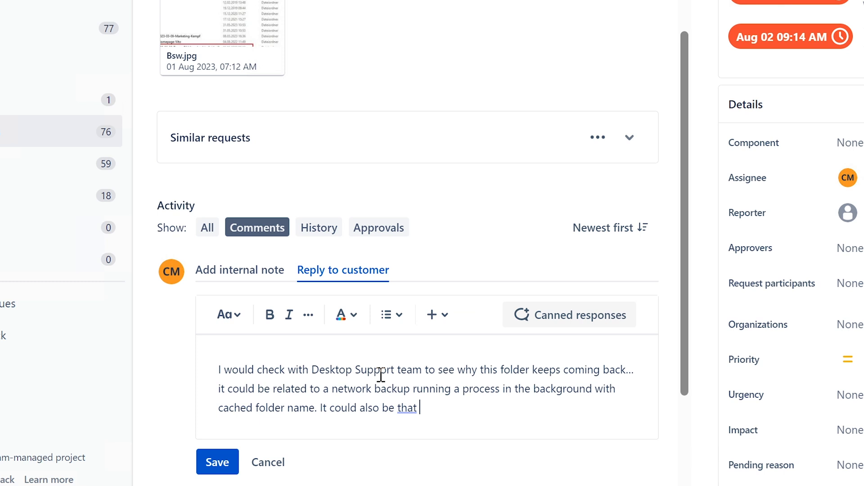
text(someone el)
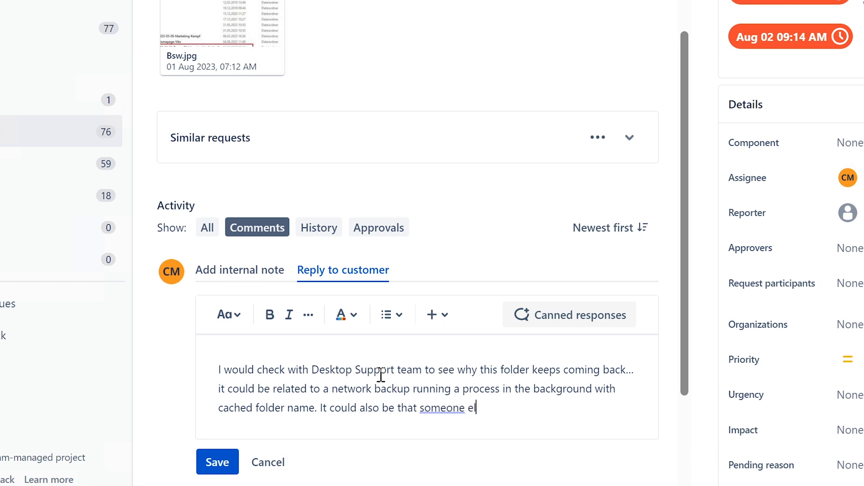
text(se is using the same )
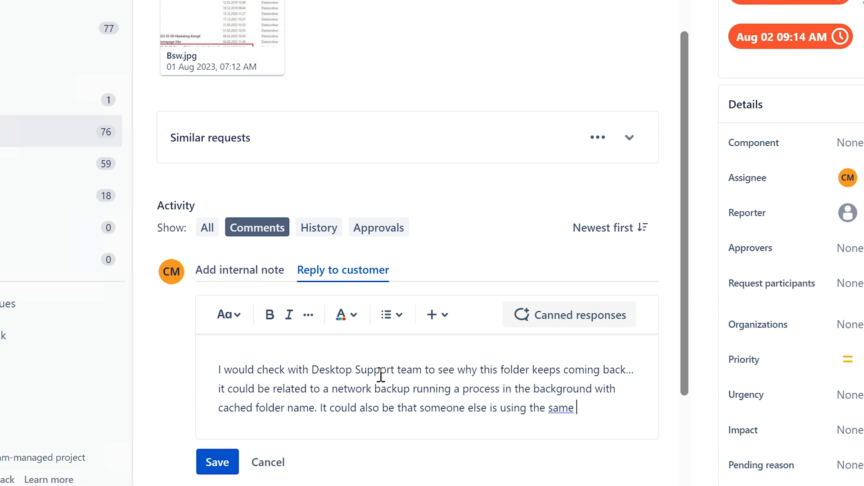
text(share)
text(d folder location on the n)
text(t)
key(BackSpace)
text(ntw)
key(BackSpace)
key(BackSpace)
text(etwo)
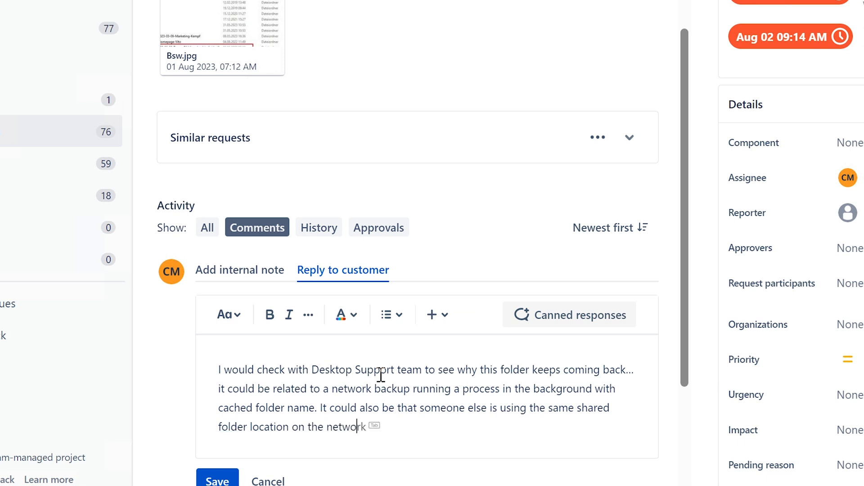
text(k and)
right_click(342, 425)
click(353, 425)
Finish with 'has it open/cached… check who else has access to it', post it, then glance at Bsw.jpg.
click(422, 425)
text(has it open/cached on their computer. )
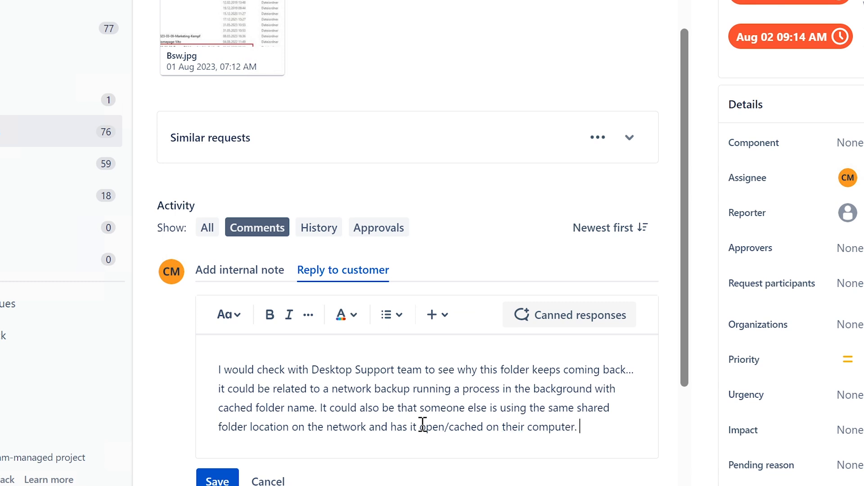
text(Check to see )
text(who else )
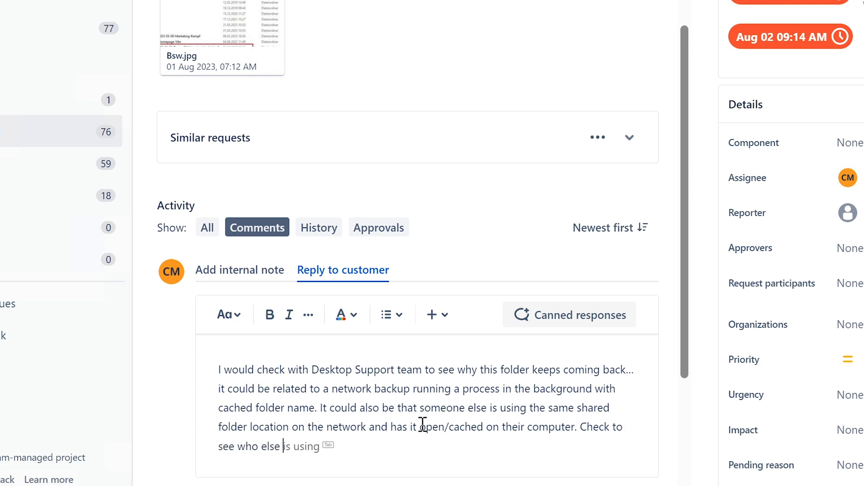
text(has p)
key(BackSpace)
text(access)
key(Tab)
text(it)
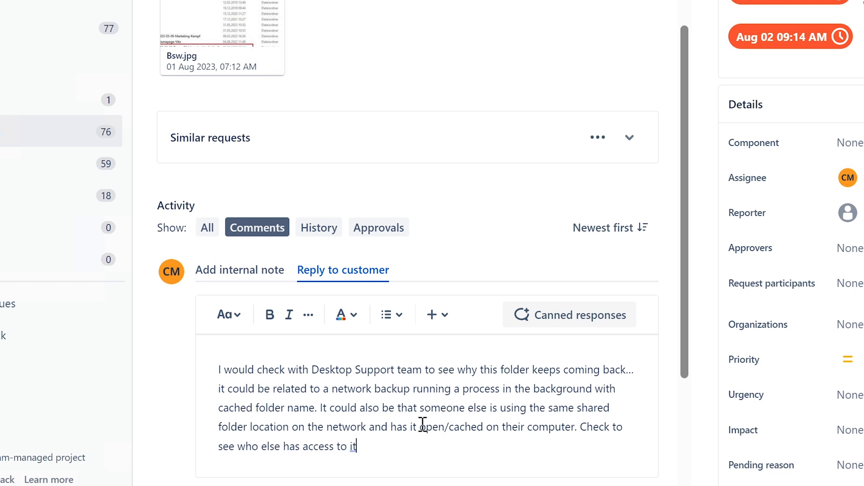
text(.)
click(217, 485)
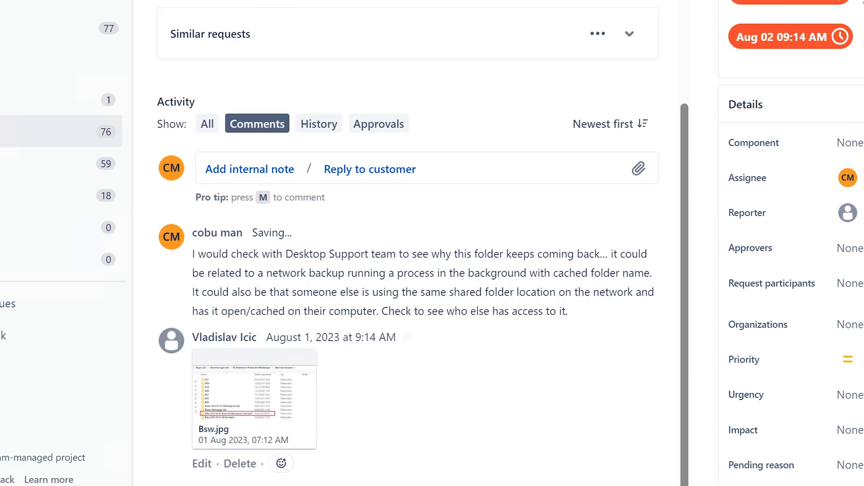
click(254, 419)
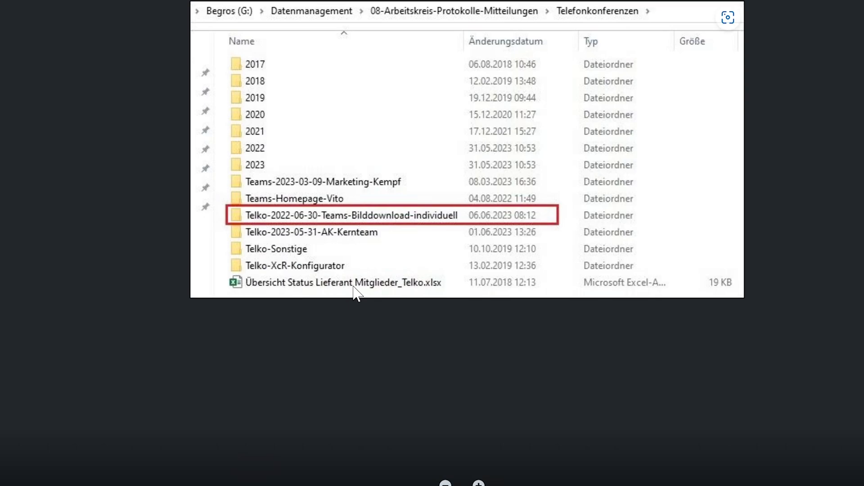
click(757, 55)
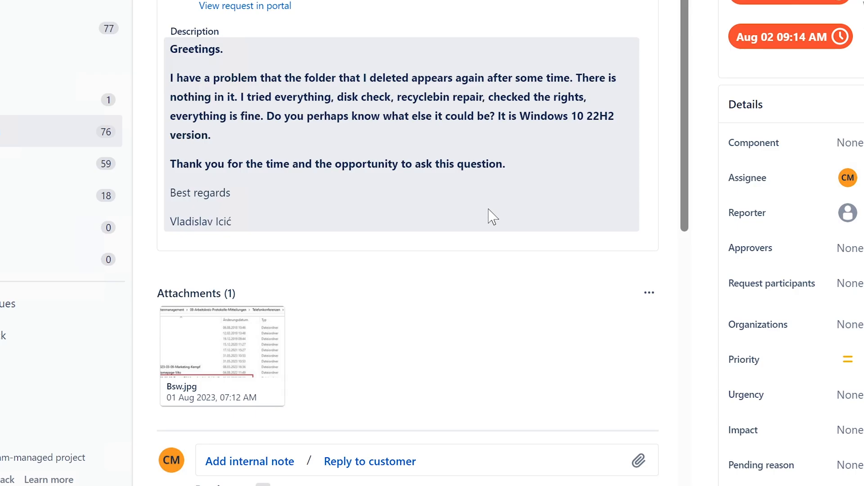